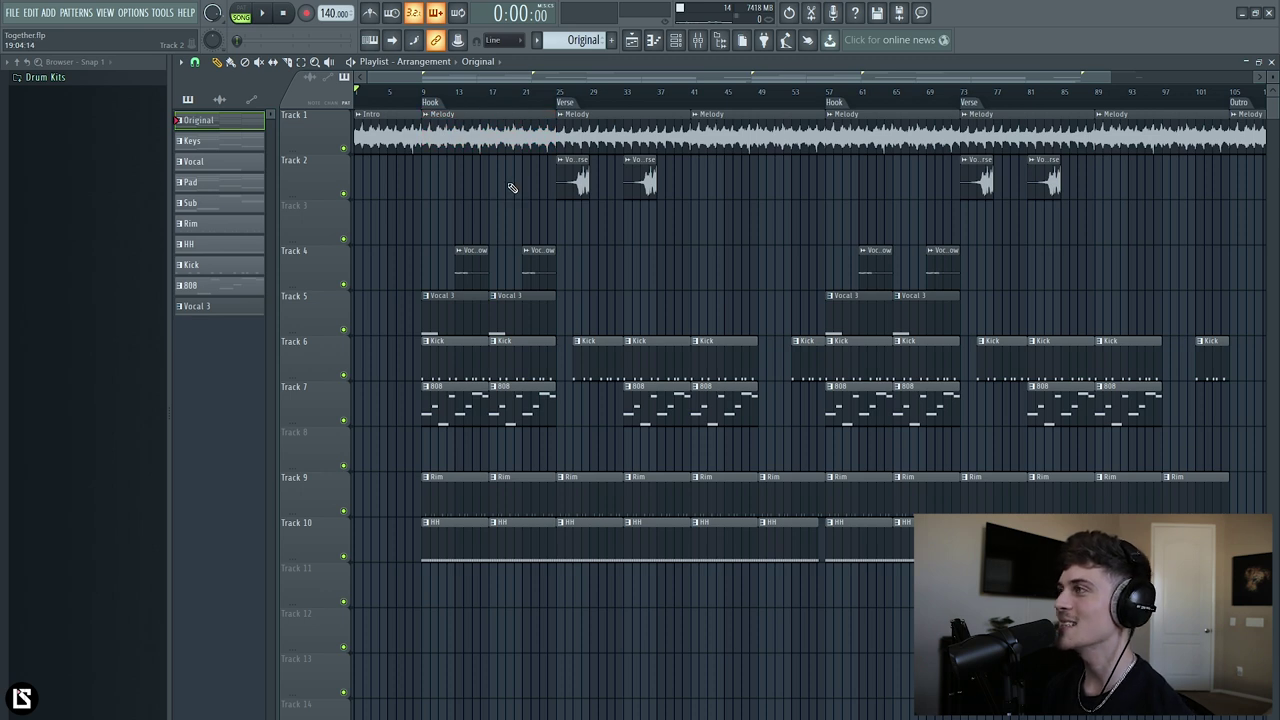
# Audition the Keys pattern in pattern mode with the channel rack open.
pyautogui.press('F7')
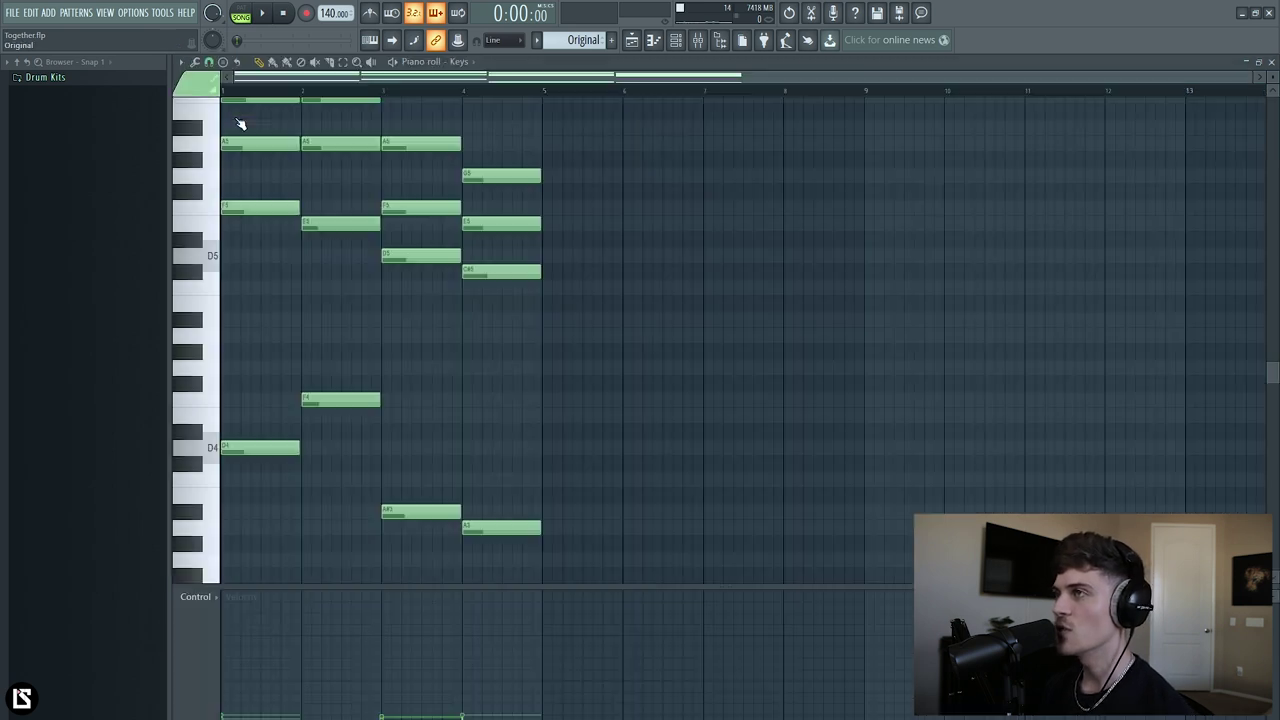
pyautogui.scroll(2, 518, 92)
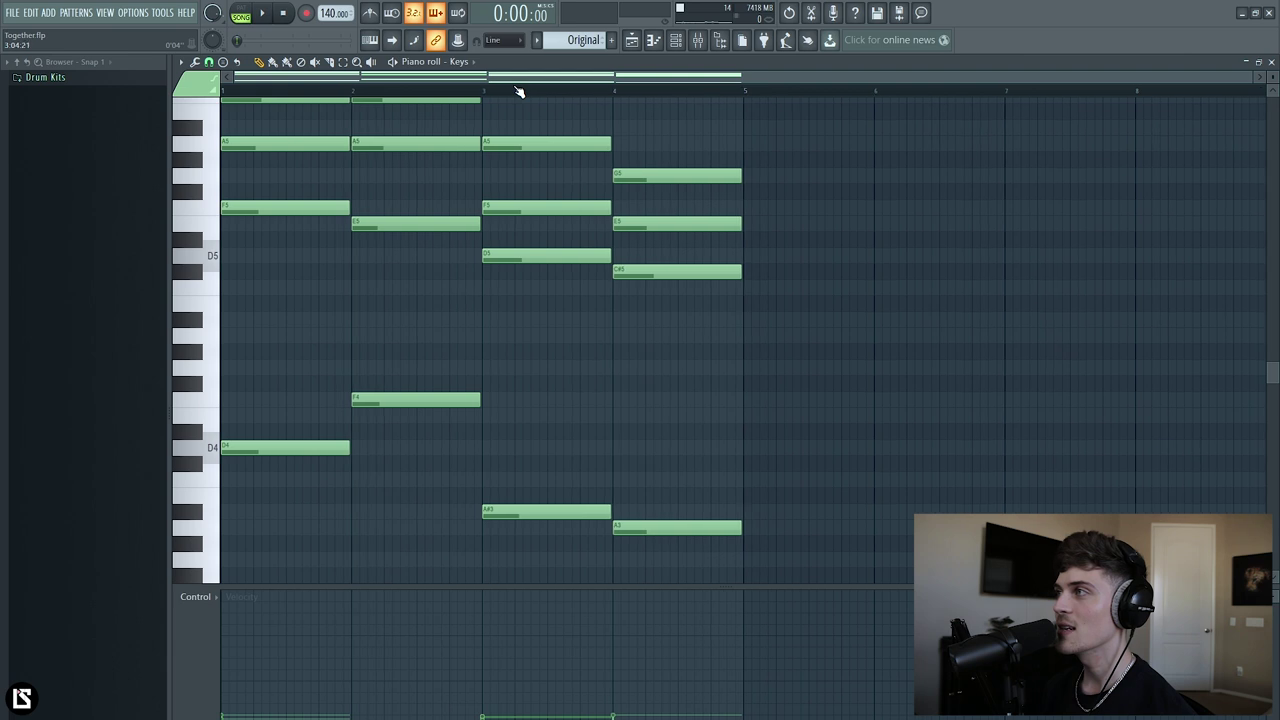
pyautogui.click(676, 42)
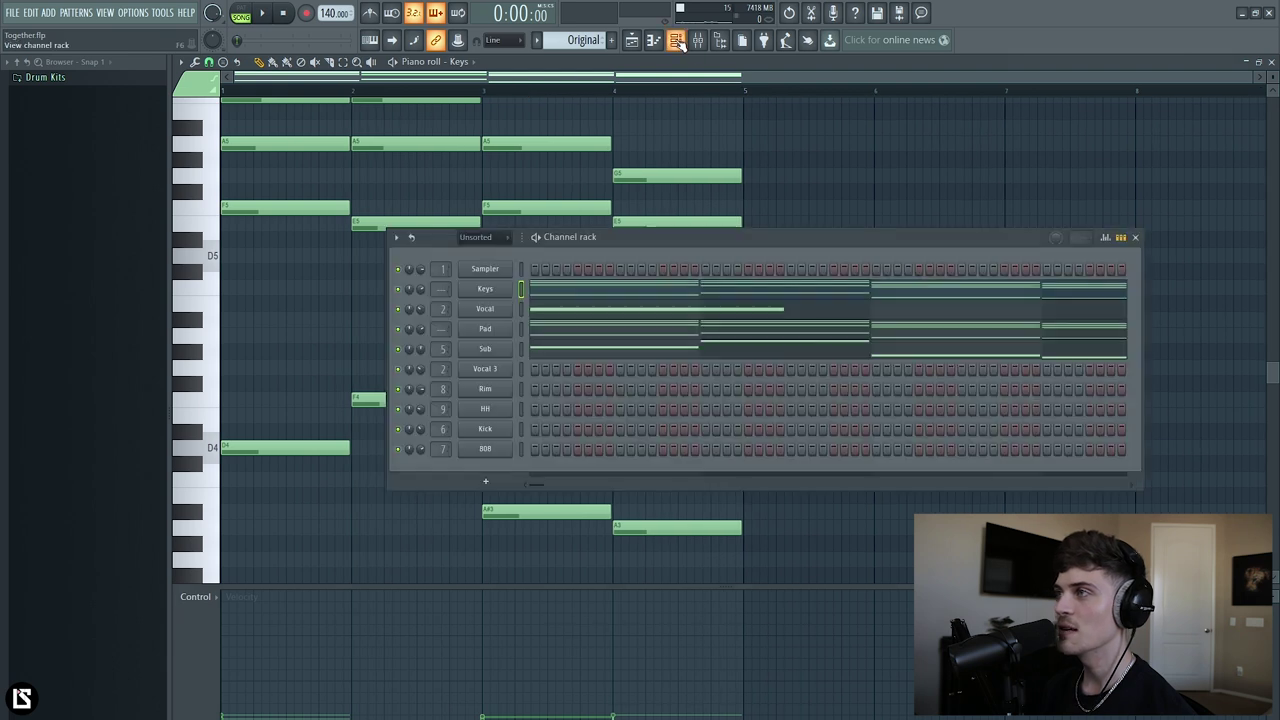
pyautogui.click(244, 14)
pyautogui.moveTo(660, 239); pyautogui.dragTo(654, 229)
pyautogui.press('space')
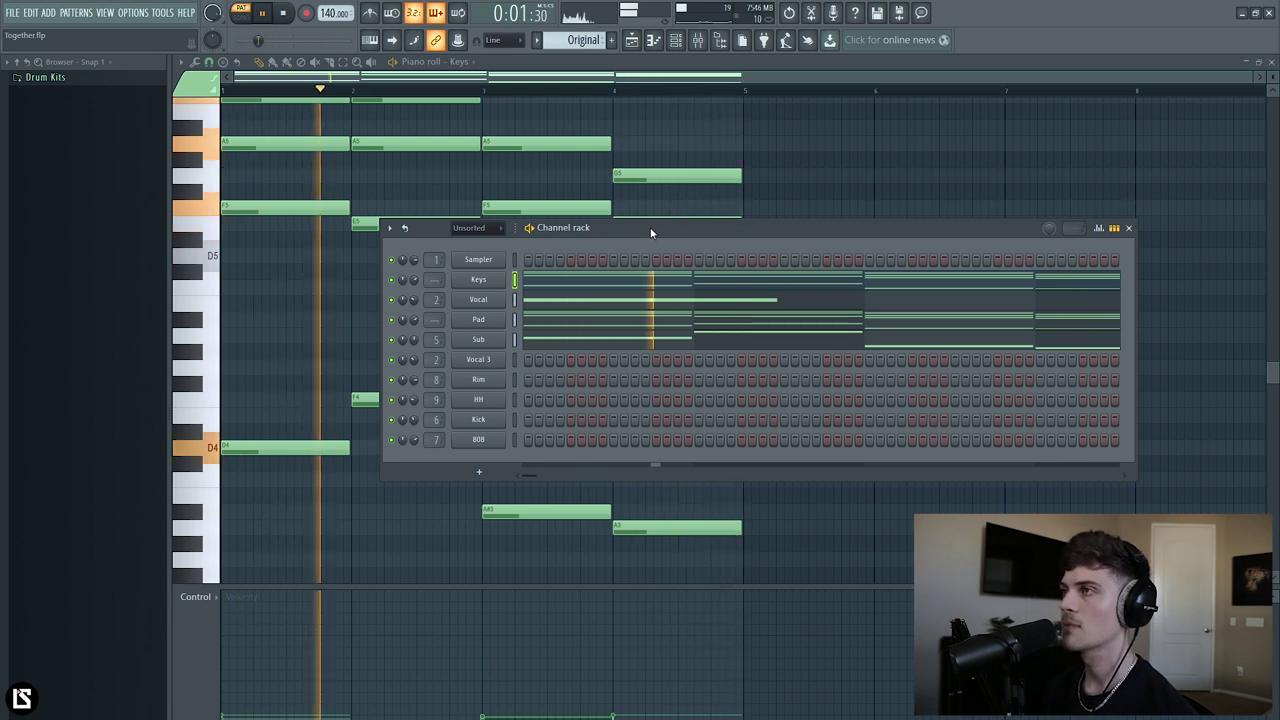
pyautogui.press('space')
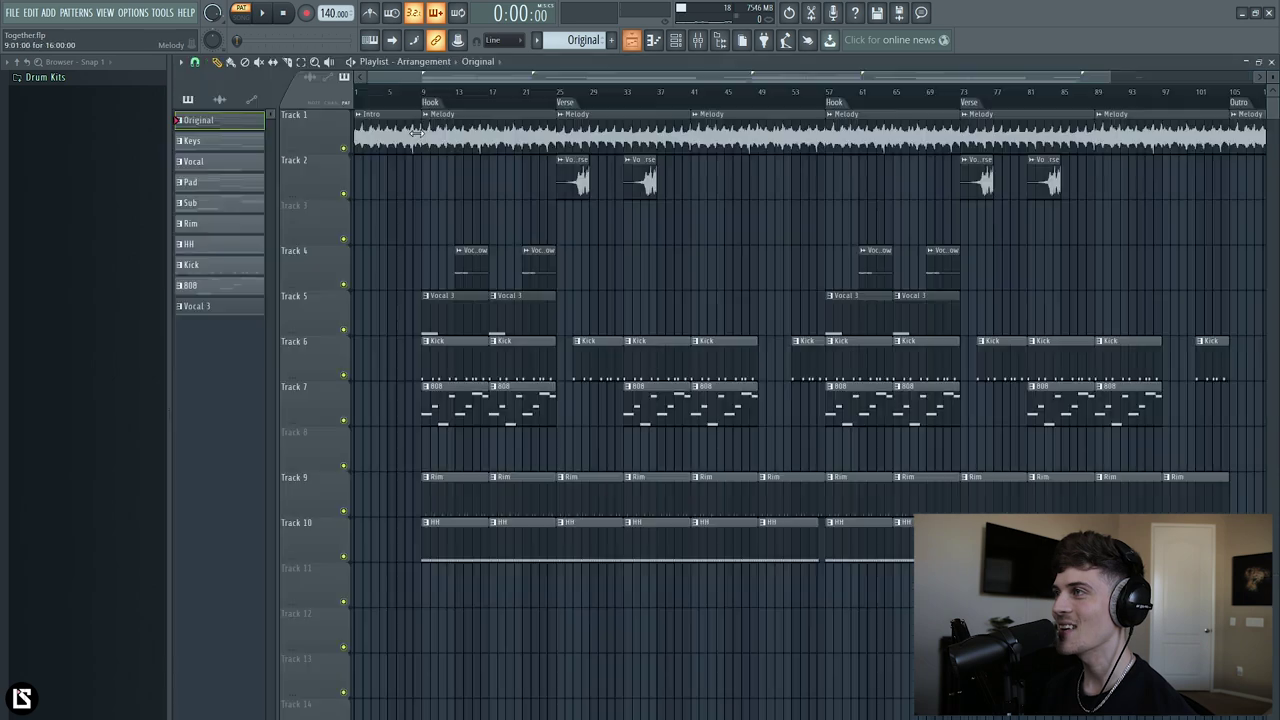
# Play the song arrangement from bar 9, then return the channel rack to pattern mode.
pyautogui.click(425, 95)
pyautogui.press('space')
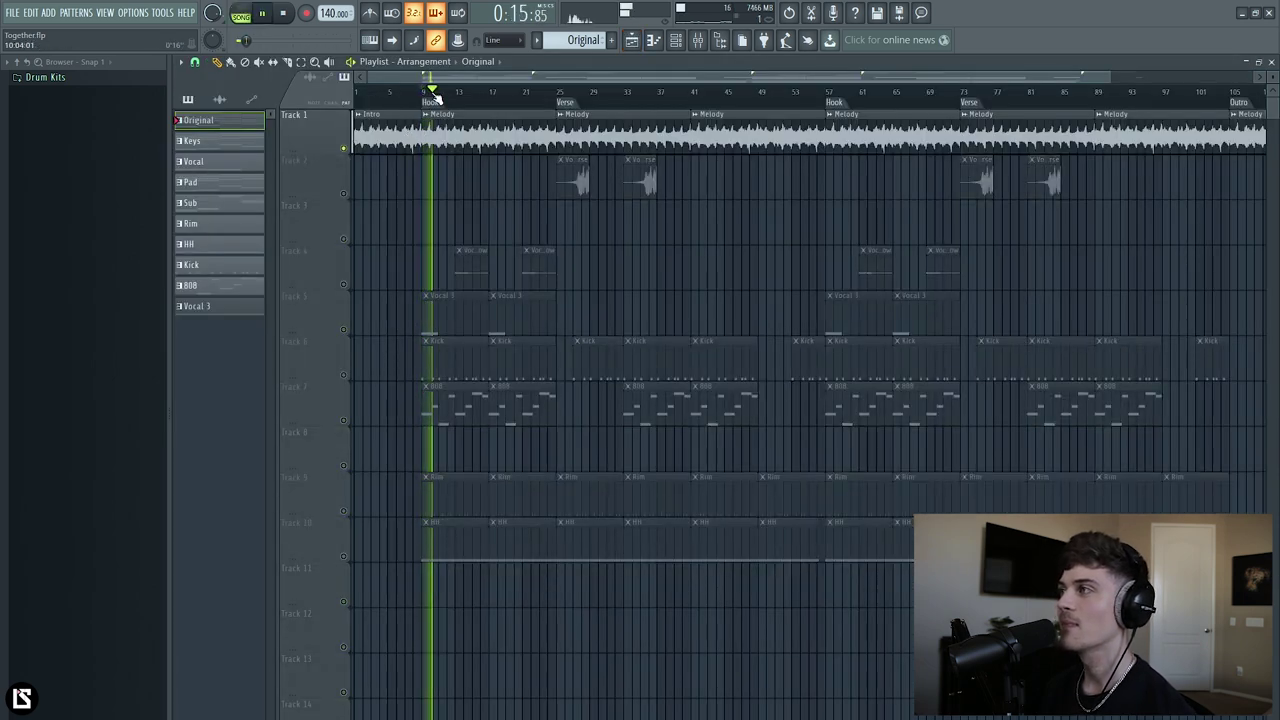
pyautogui.press('space')
pyautogui.press('F6')
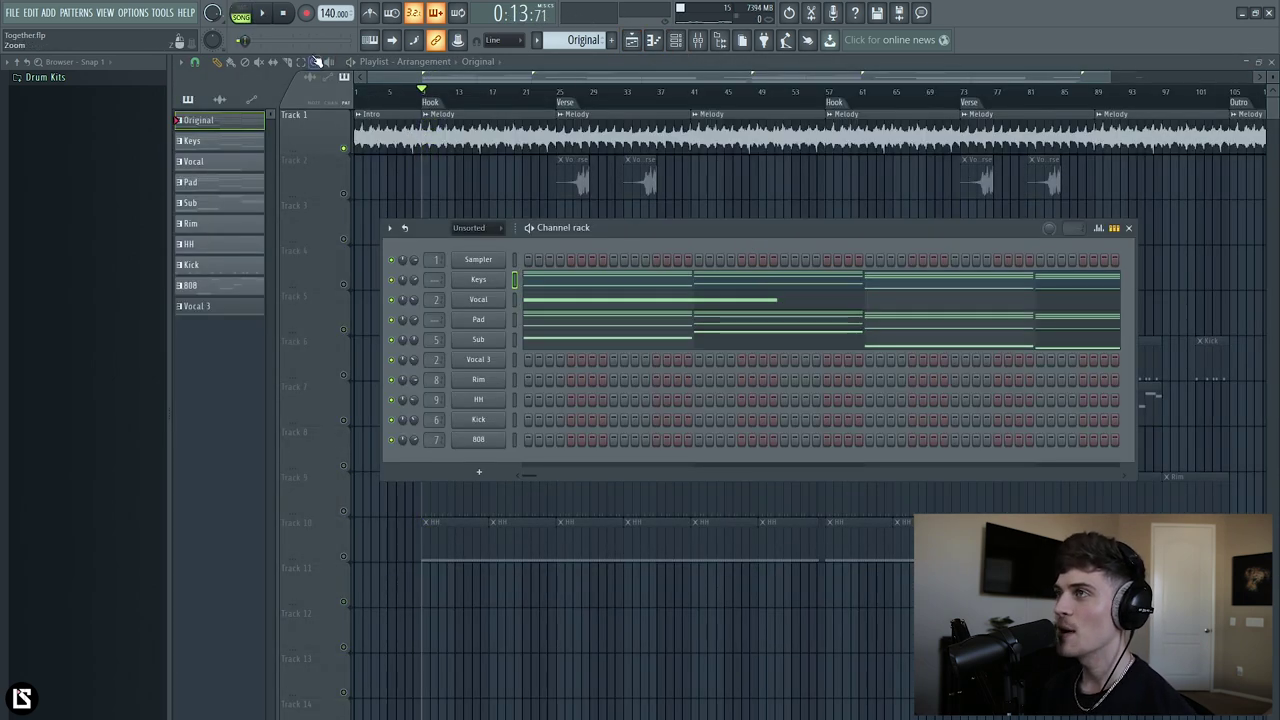
pyautogui.click(241, 12)
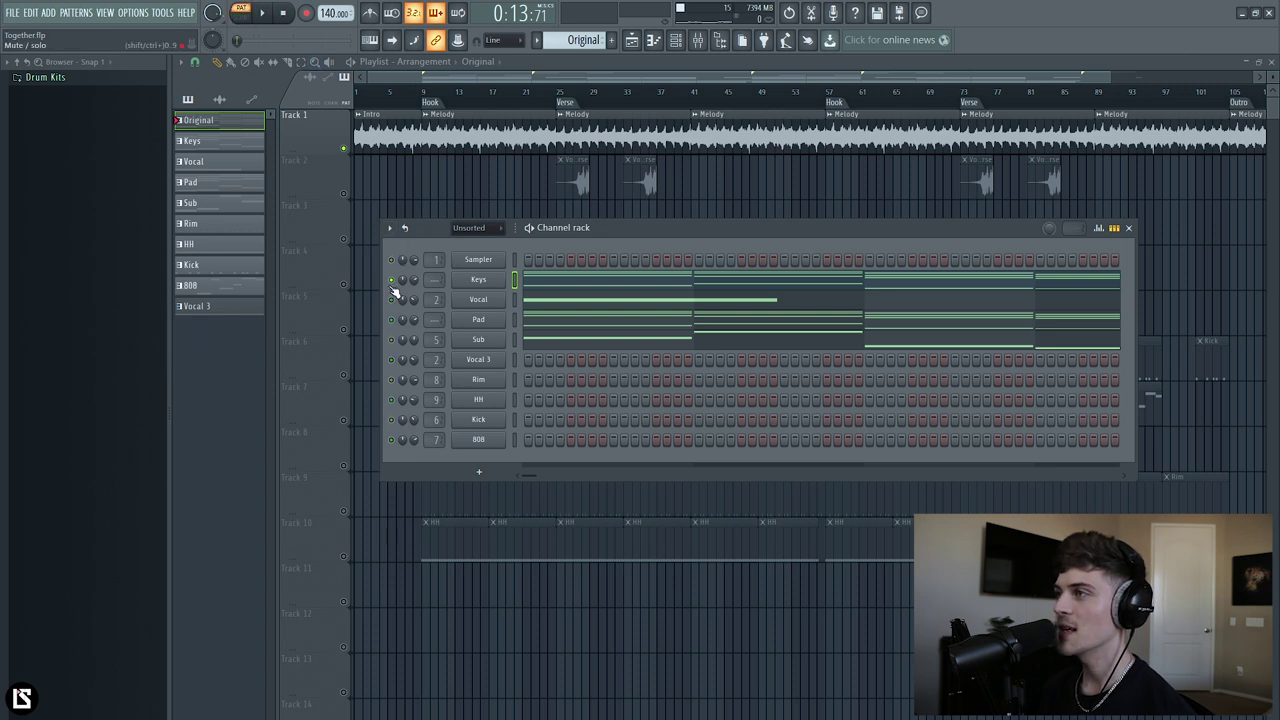
# Duplicate the Keys chord progression and shift the copy to start at bar 6.
pyautogui.click(565, 283)
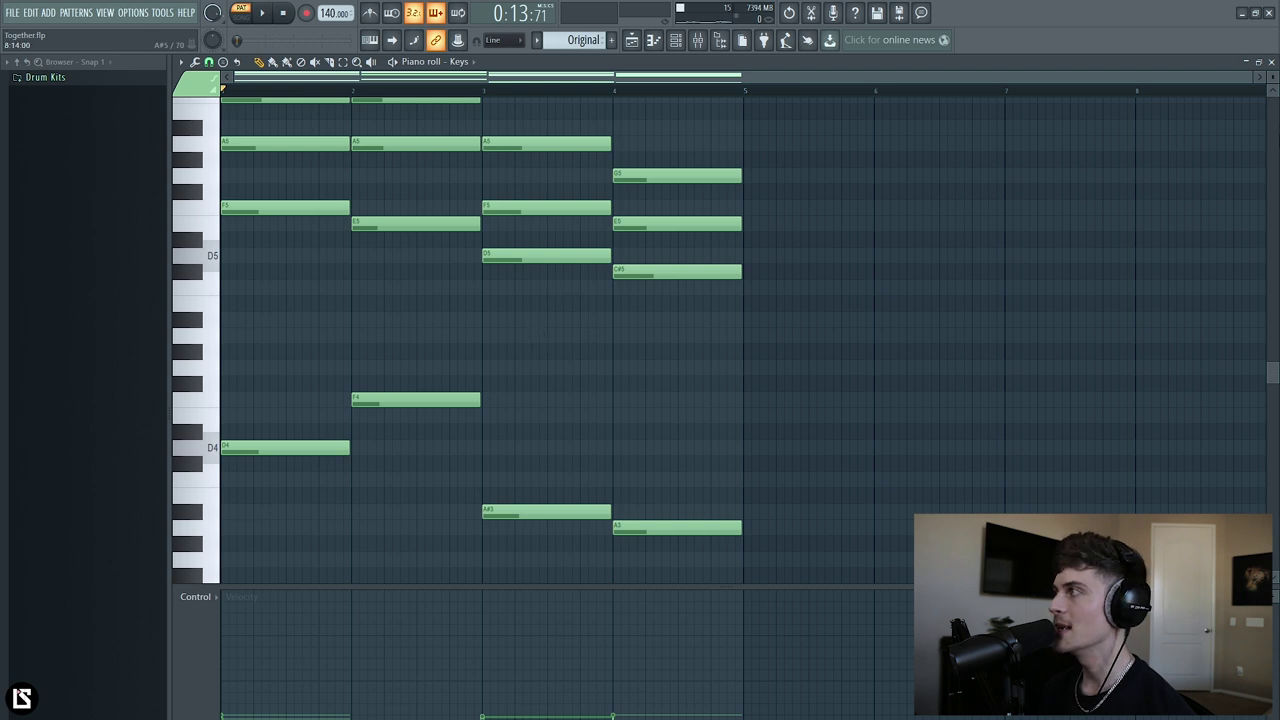
pyautogui.scroll(-1, 480, 330)
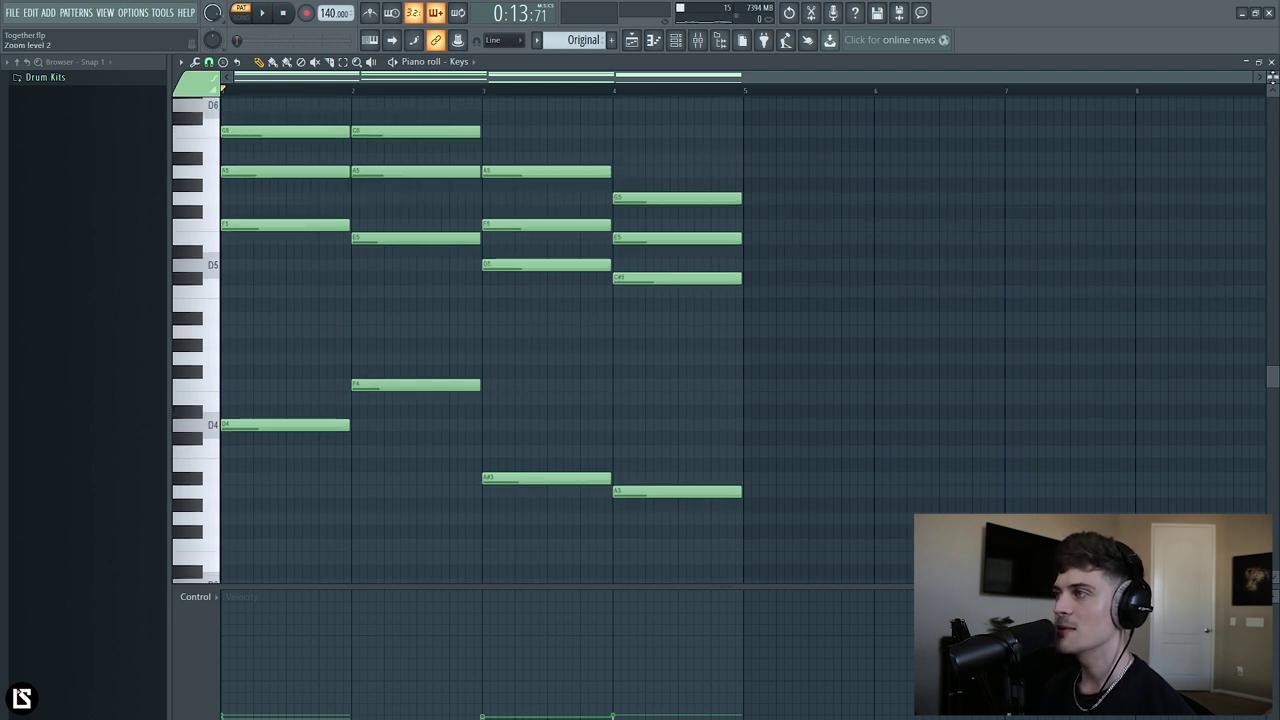
pyautogui.scroll(-1, 563, 272)
pyautogui.moveTo(278, 325); pyautogui.dragTo(680, 498)
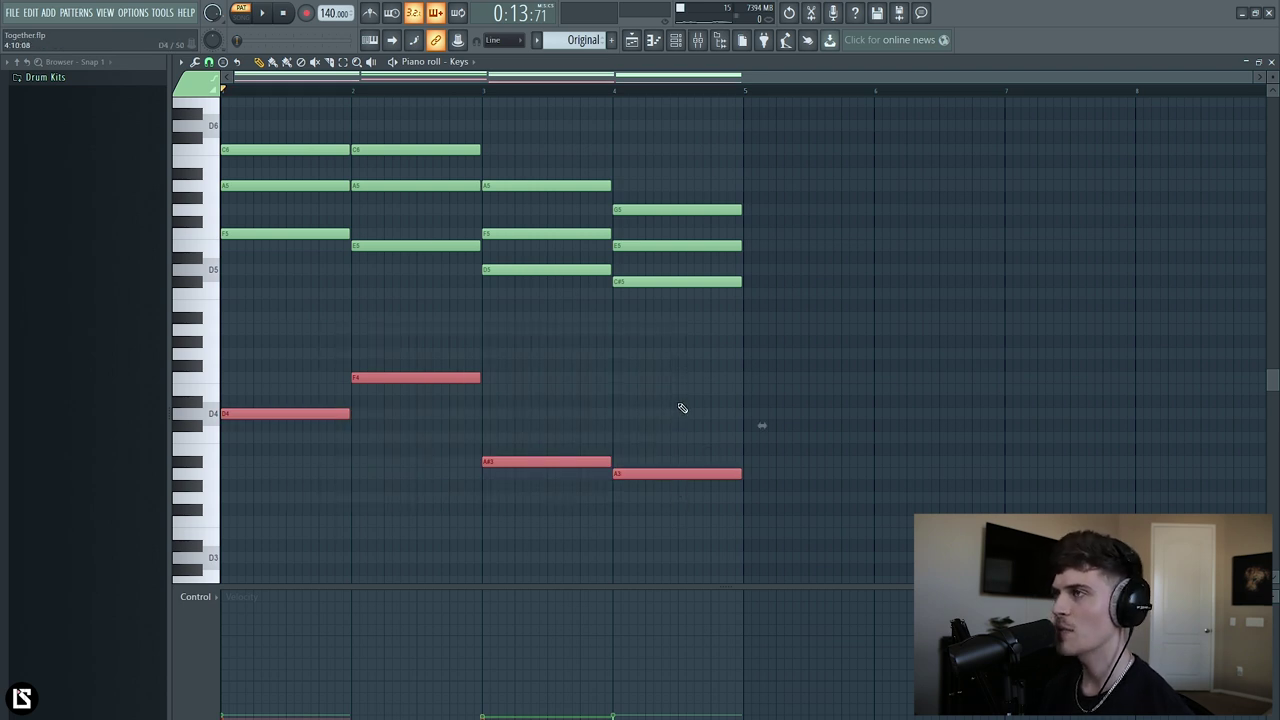
pyautogui.hotkey('ctrl', 'a')
pyautogui.hotkey('ctrl', 'b')
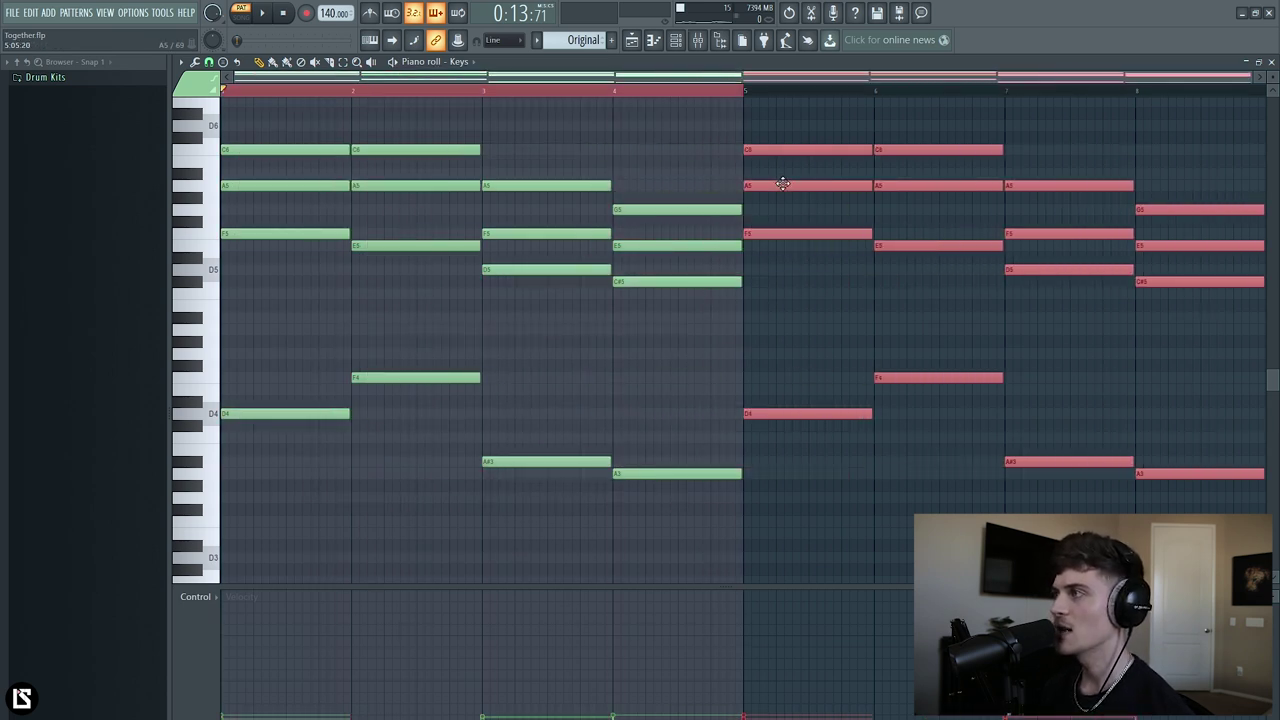
pyautogui.scroll(-3, 725, 94)
pyautogui.moveTo(588, 146); pyautogui.dragTo(669, 157)
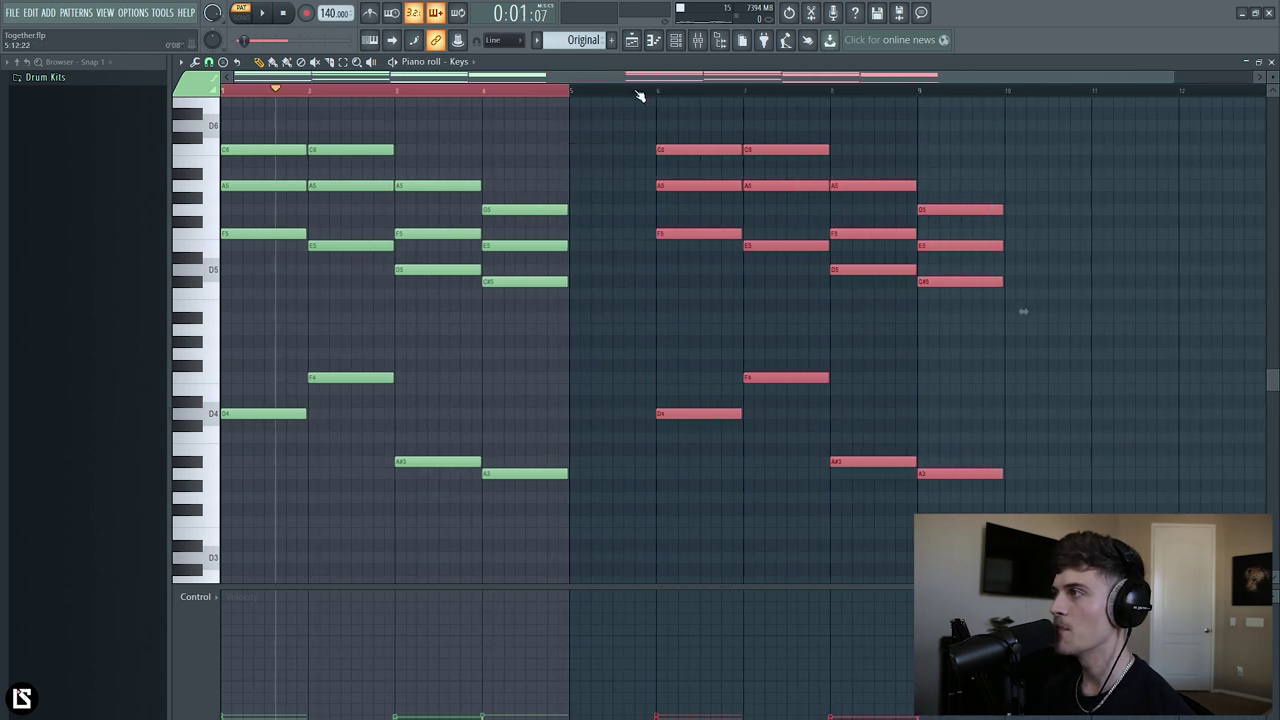
pyautogui.click(652, 160)
# Raise the copy's bass notes D4, F4, A#3, A3 an octave, and bar 7's E5 to E6.
pyautogui.moveTo(645, 323); pyautogui.dragTo(942, 506)
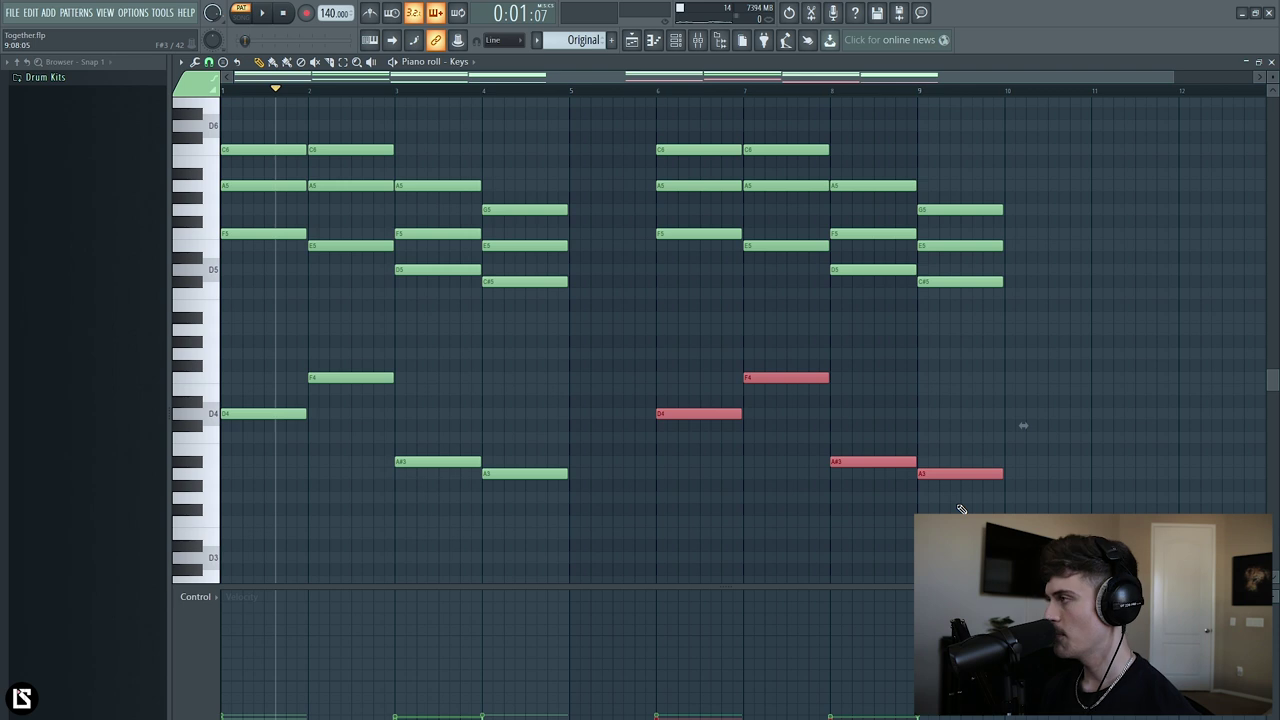
pyautogui.hotkey('ctrl', 'Up')
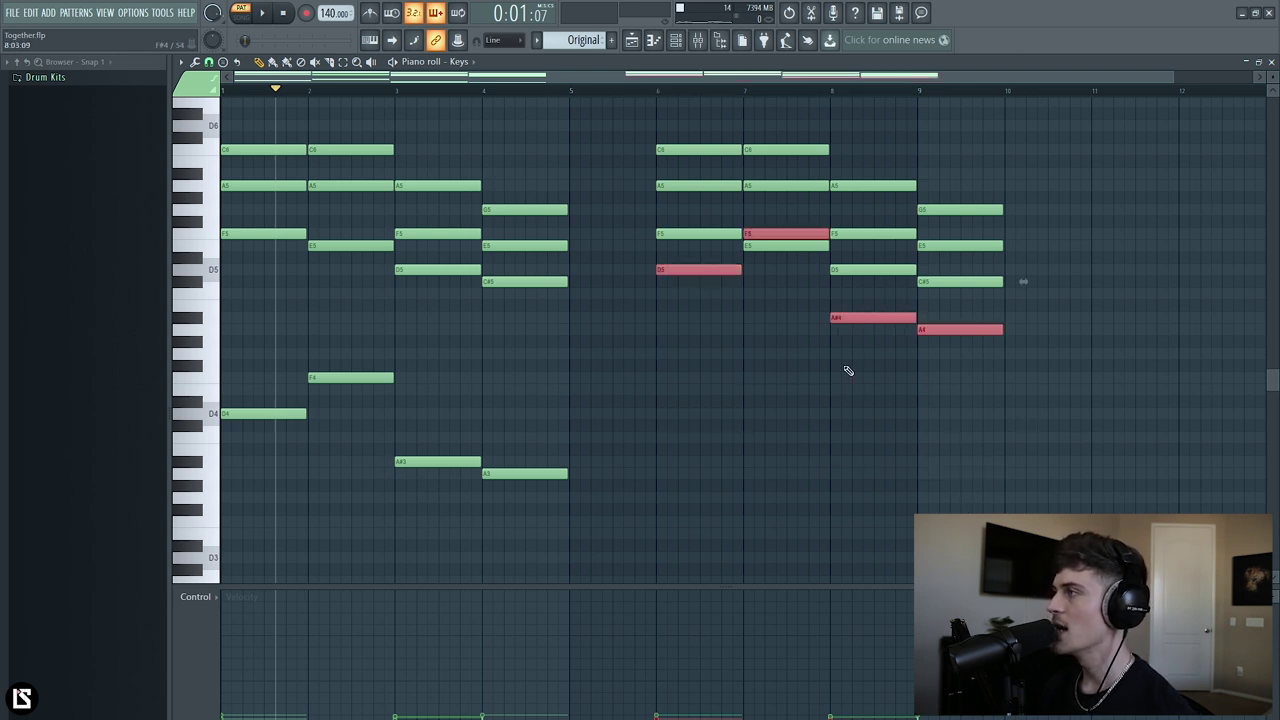
pyautogui.click(776, 246)
pyautogui.hotkey('ctrl', 'Up')
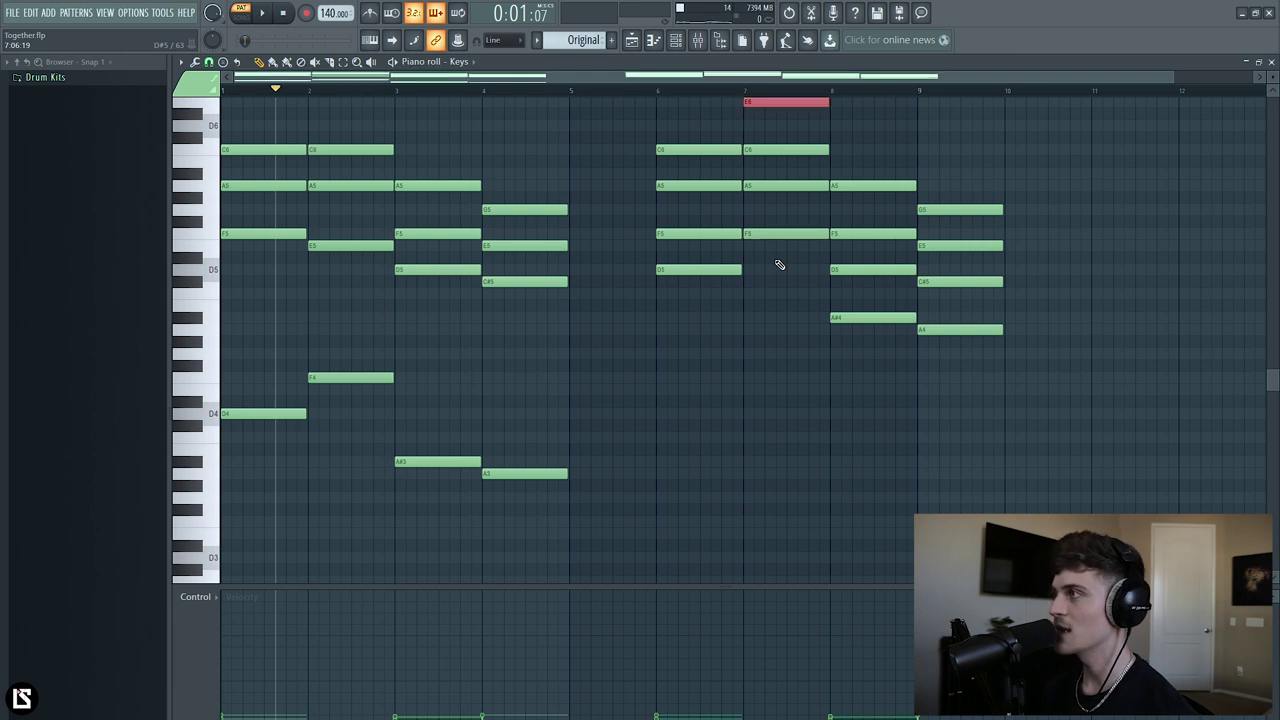
pyautogui.scroll(1, 786, 350)
pyautogui.hotkey('ctrl', 'd')
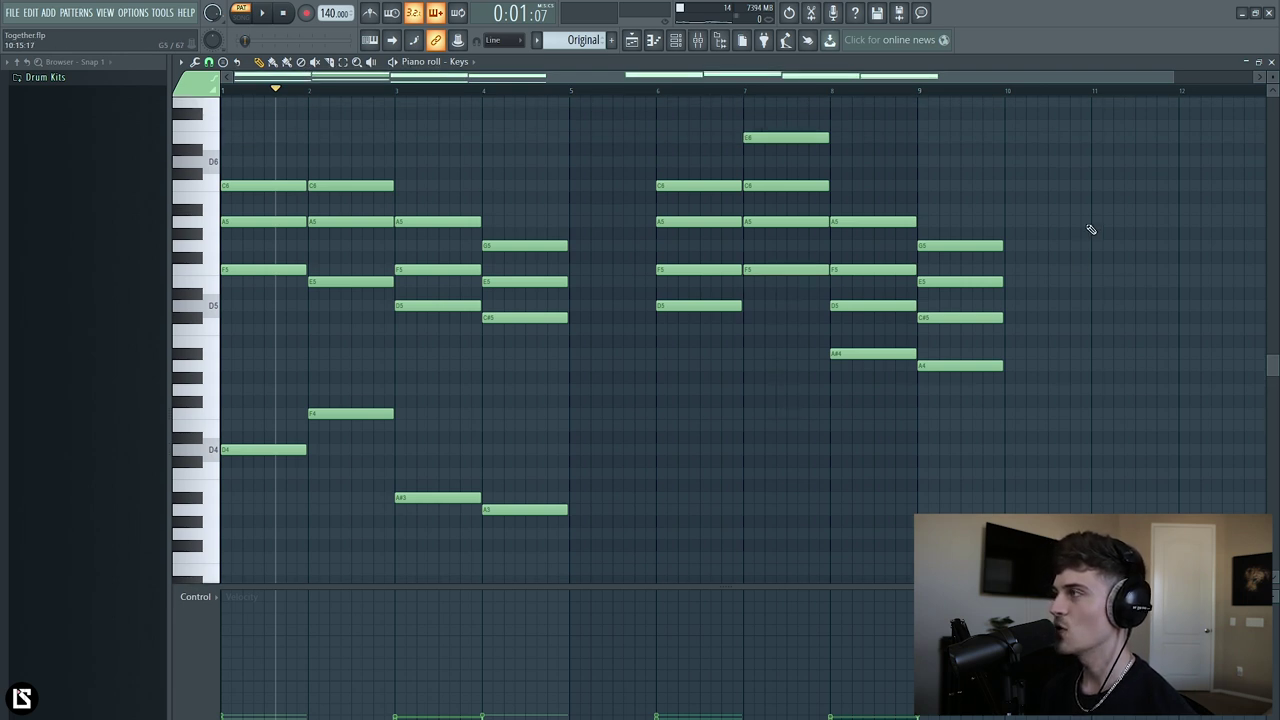
# Try the bar-9 C#5 note lowered to C5, then restore it to C#5.
pyautogui.scroll(2, 1272, 77)
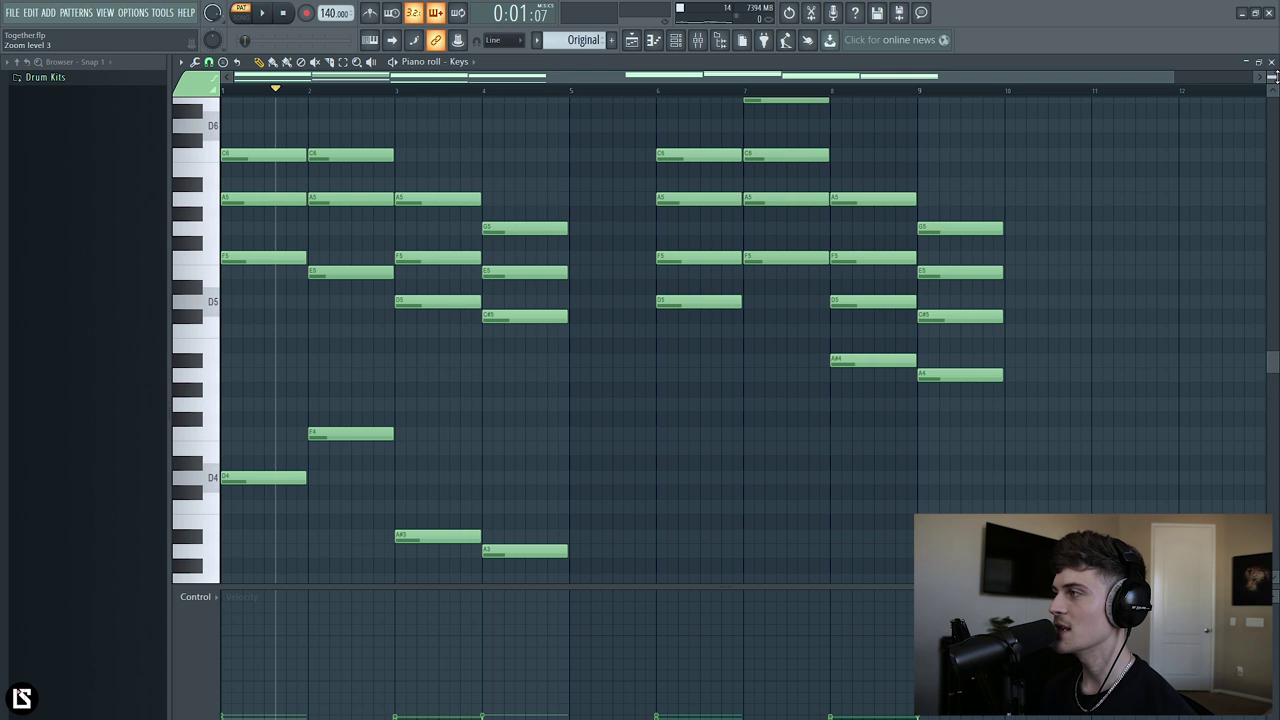
pyautogui.scroll(1, 1003, 94)
pyautogui.scroll(1, 990, 180)
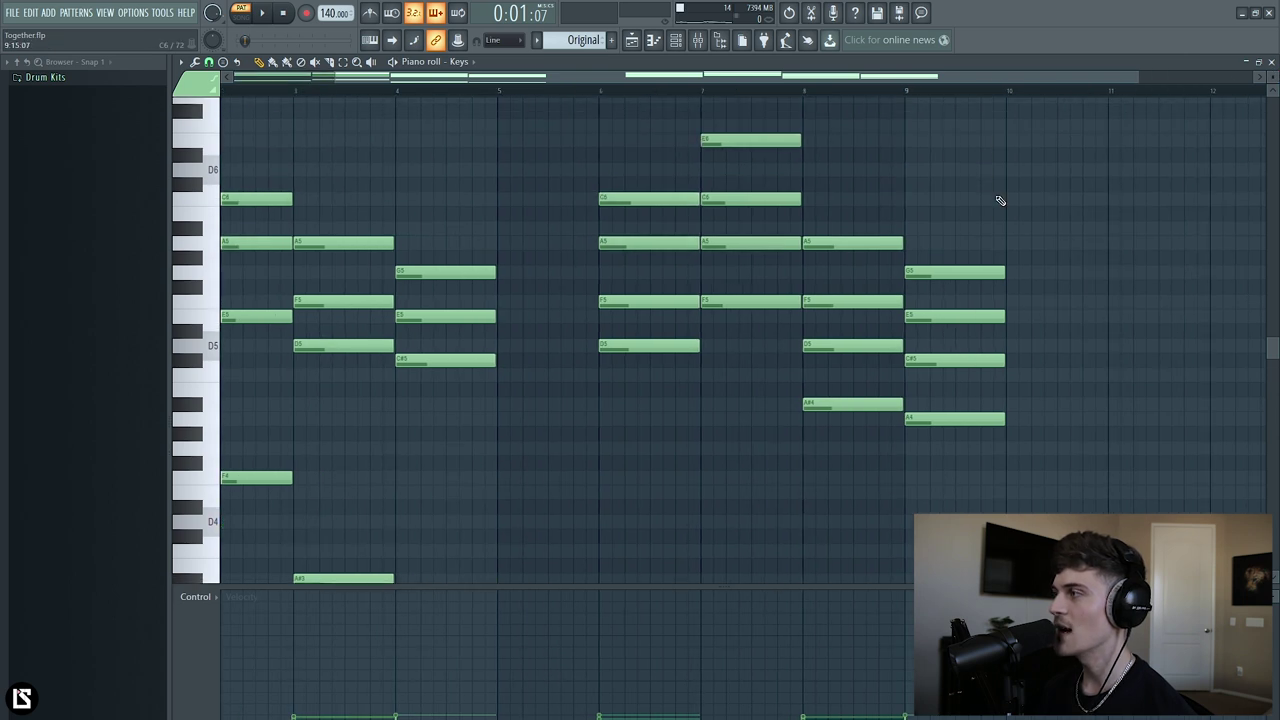
pyautogui.moveTo(945, 340); pyautogui.dragTo(976, 390)
pyautogui.hotkey('ctrl', 'd')
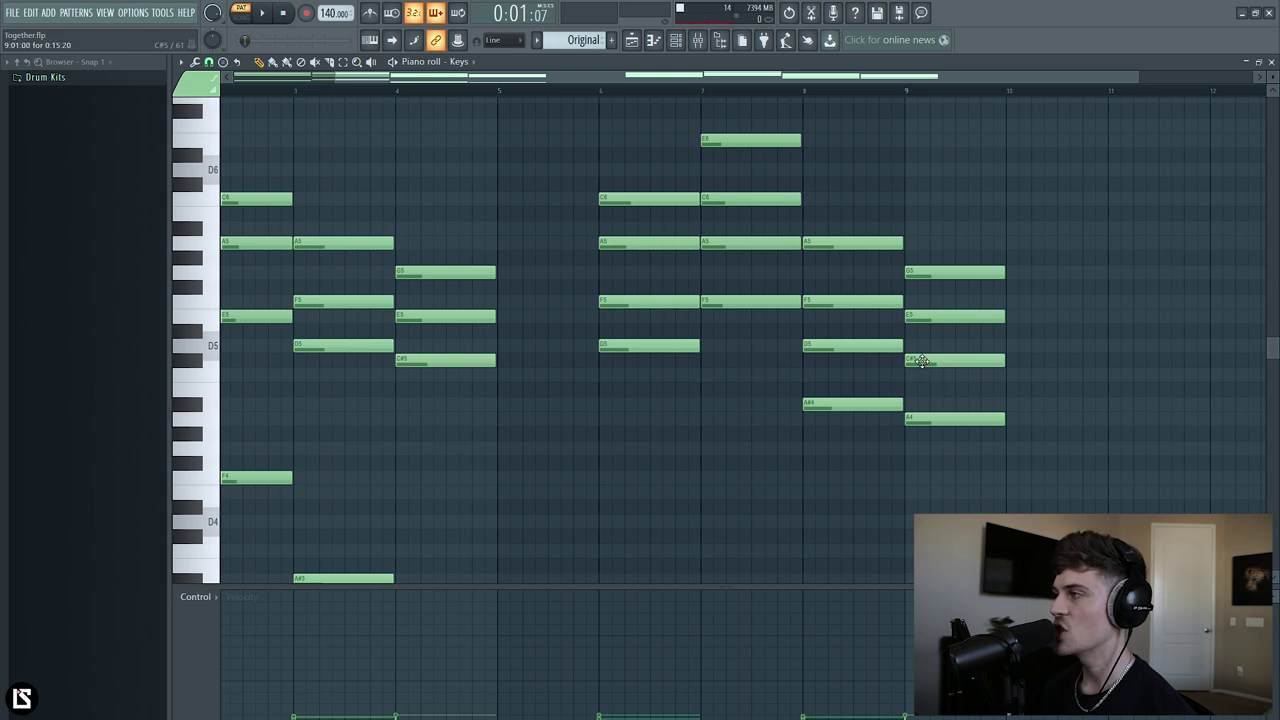
pyautogui.moveTo(922, 361); pyautogui.dragTo(922, 380)
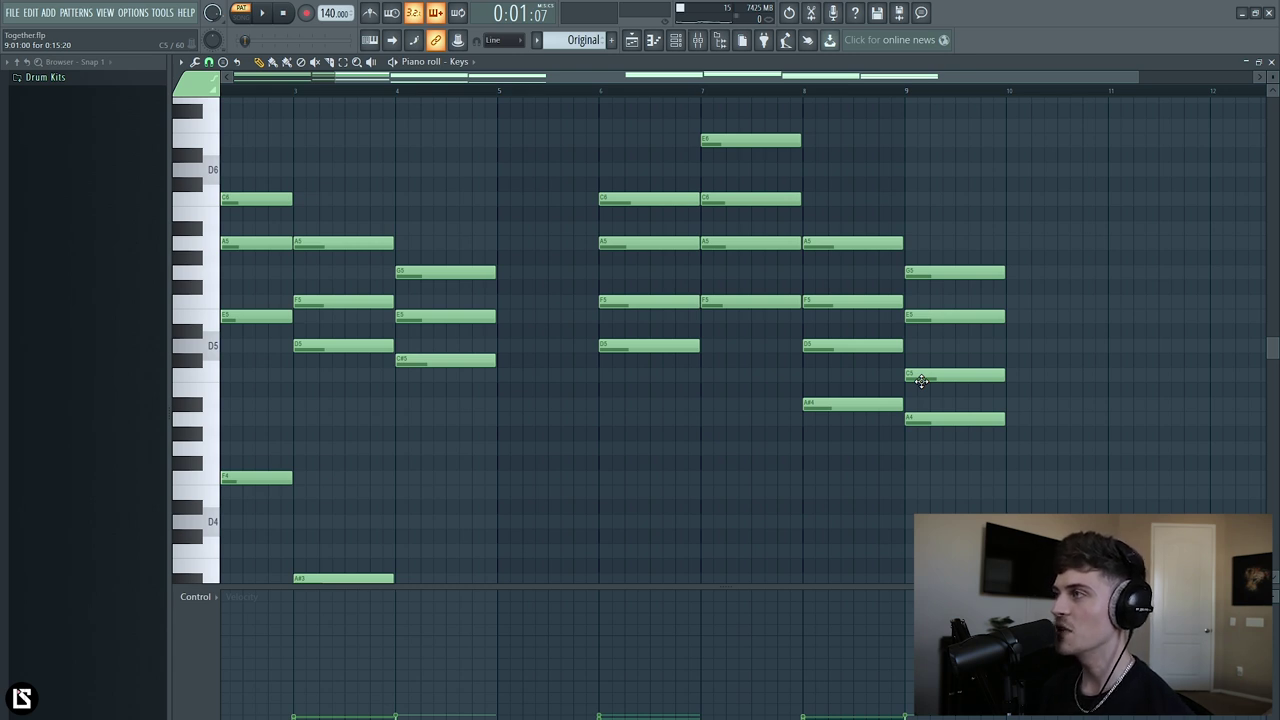
pyautogui.moveTo(922, 378); pyautogui.dragTo(924, 361)
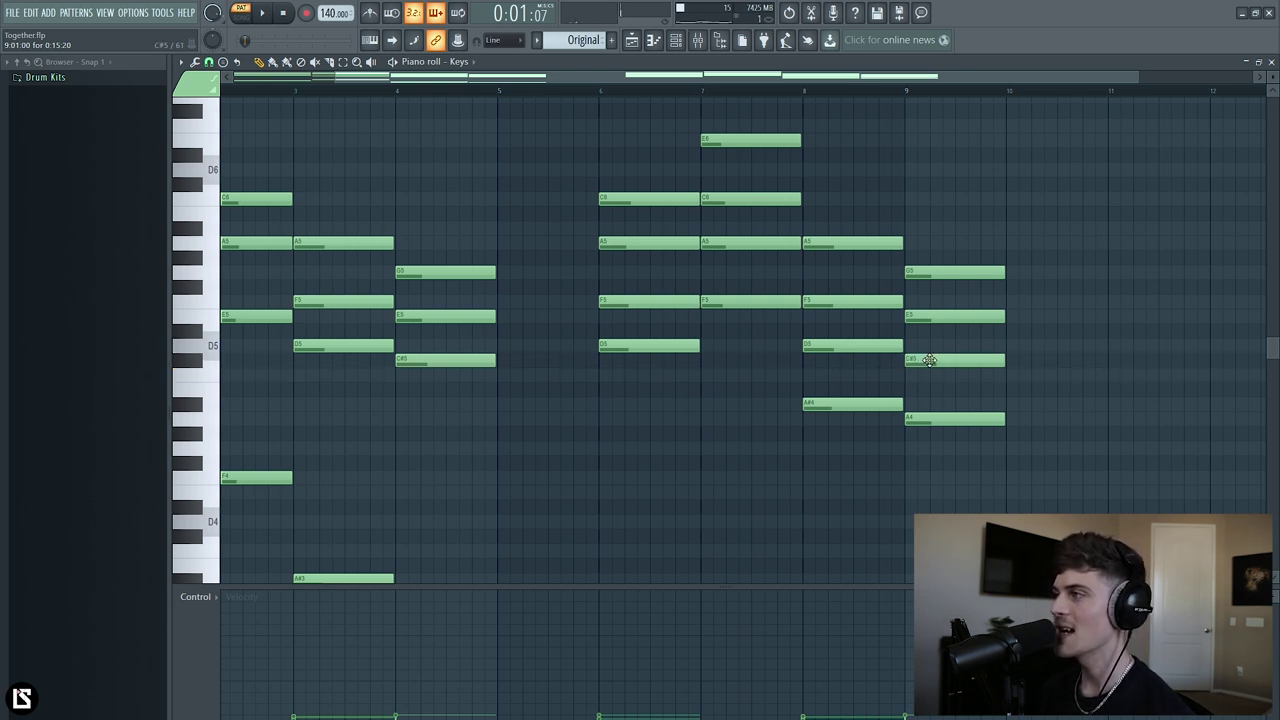
pyautogui.click(601, 91)
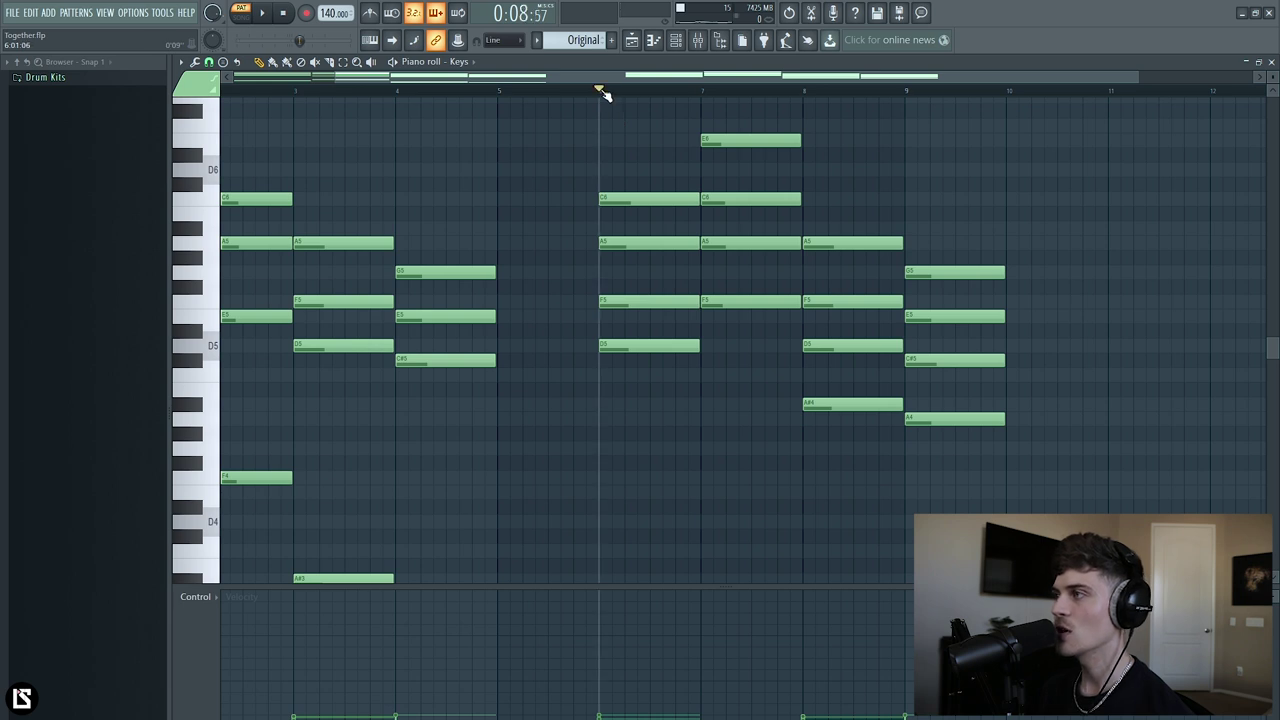
pyautogui.click(640, 346)
pyautogui.hotkey('ctrl', 'd')
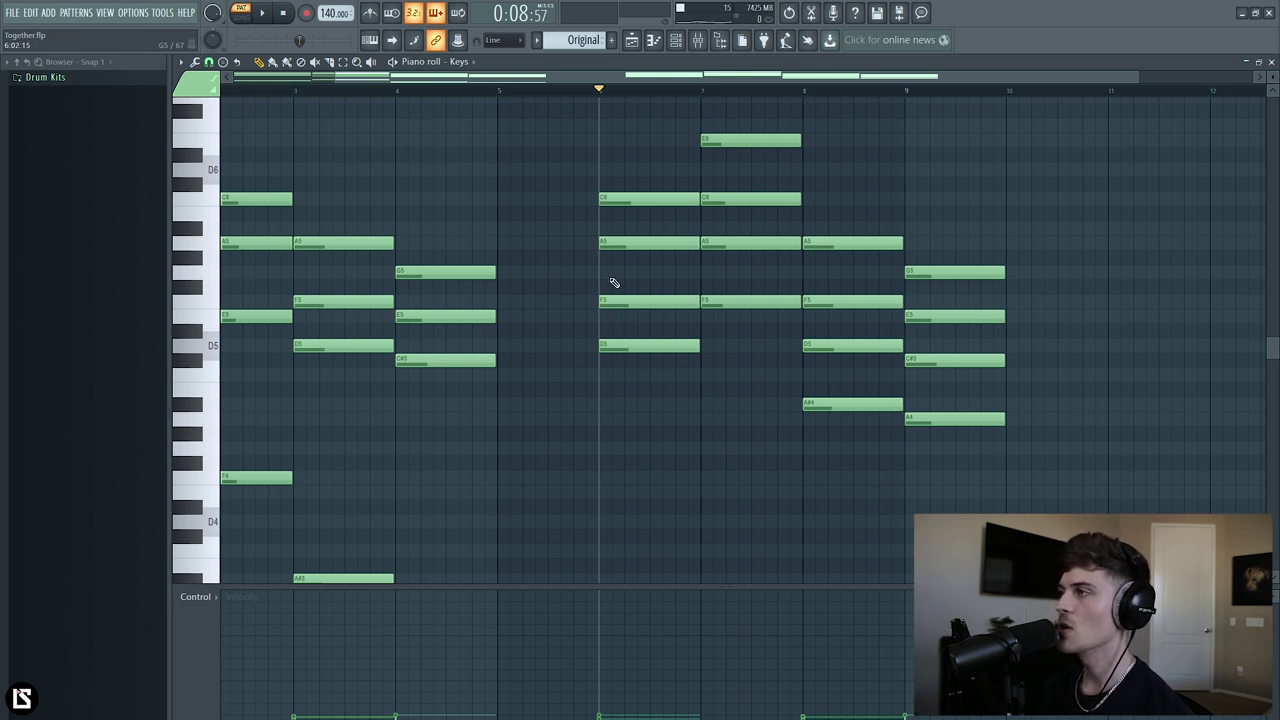
pyautogui.moveTo(626, 133); pyautogui.dragTo(655, 385)
pyautogui.hotkey('ctrl', 'd')
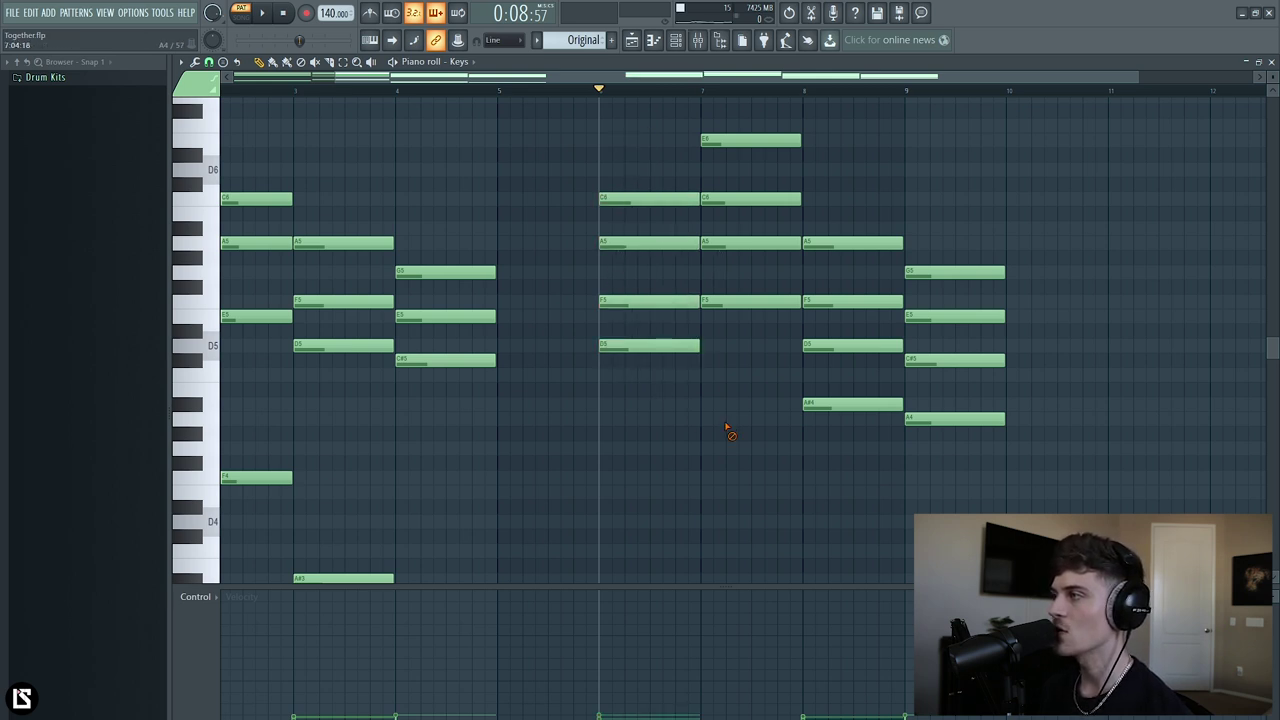
pyautogui.hotkey('ctrl', 's')
pyautogui.moveTo(744, 338); pyautogui.dragTo(742, 296)
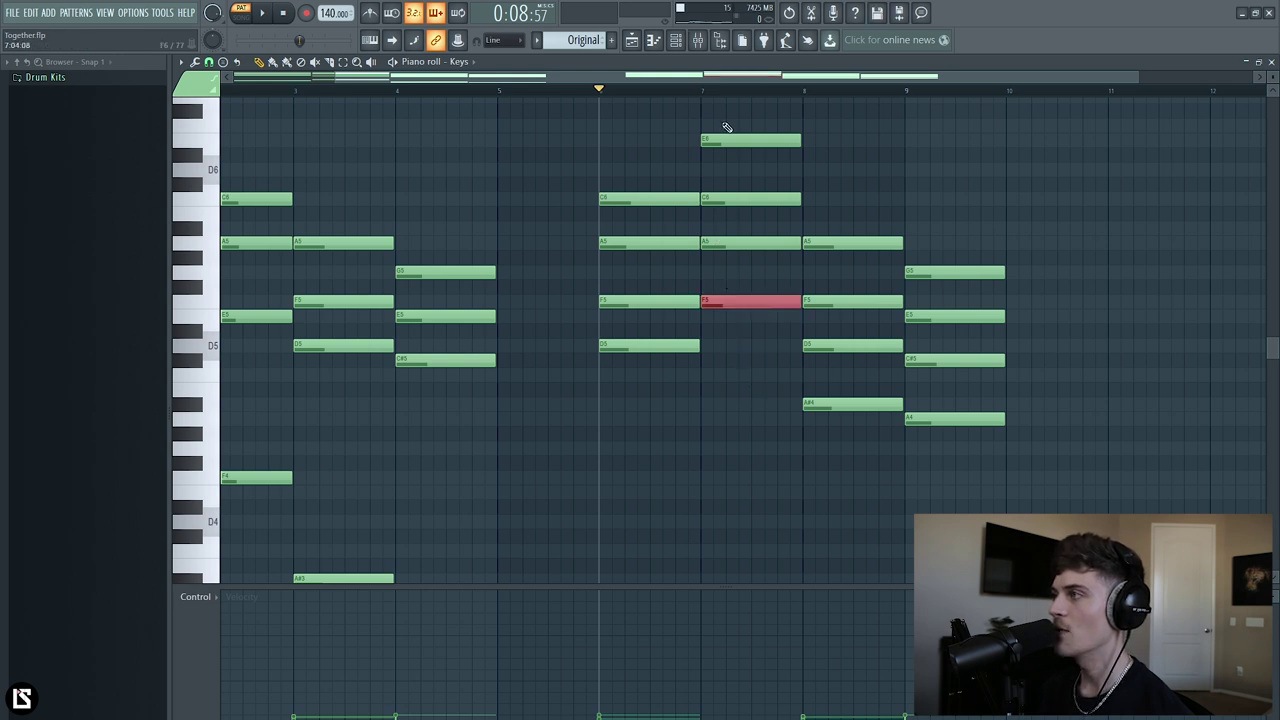
pyautogui.moveTo(723, 122); pyautogui.dragTo(760, 378)
pyautogui.hotkey('ctrl', 'd')
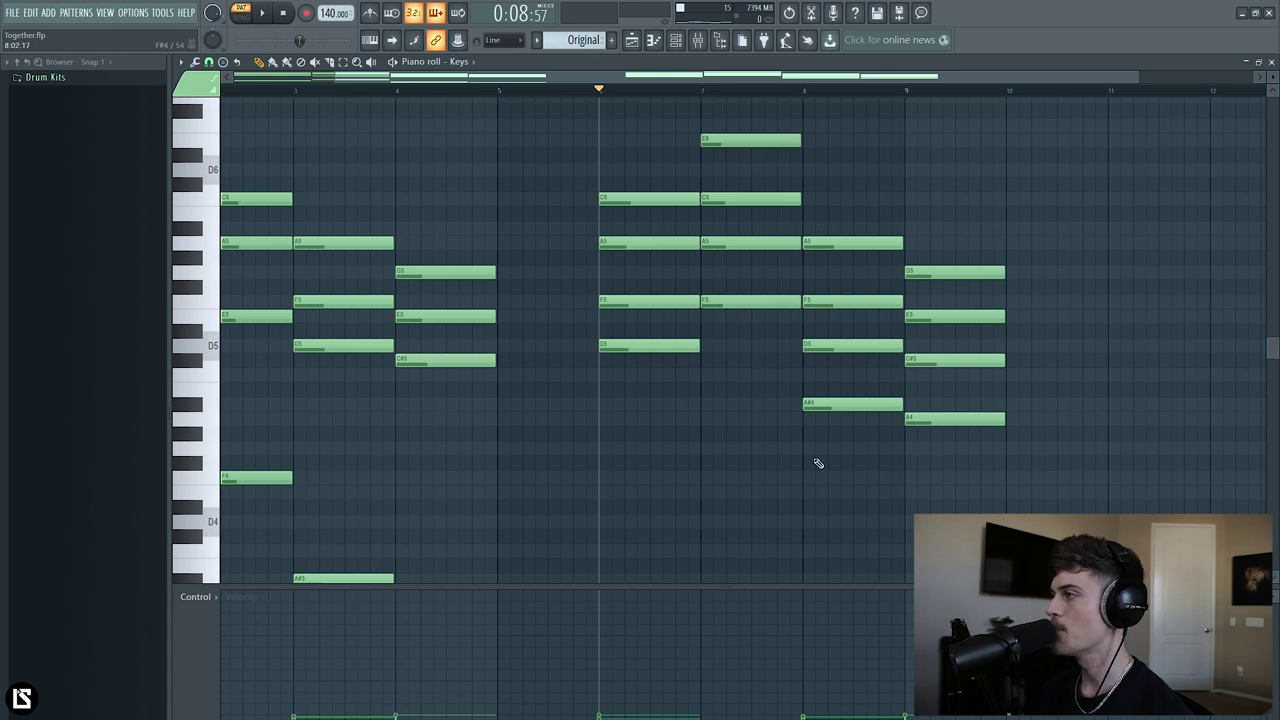
pyautogui.click(637, 348)
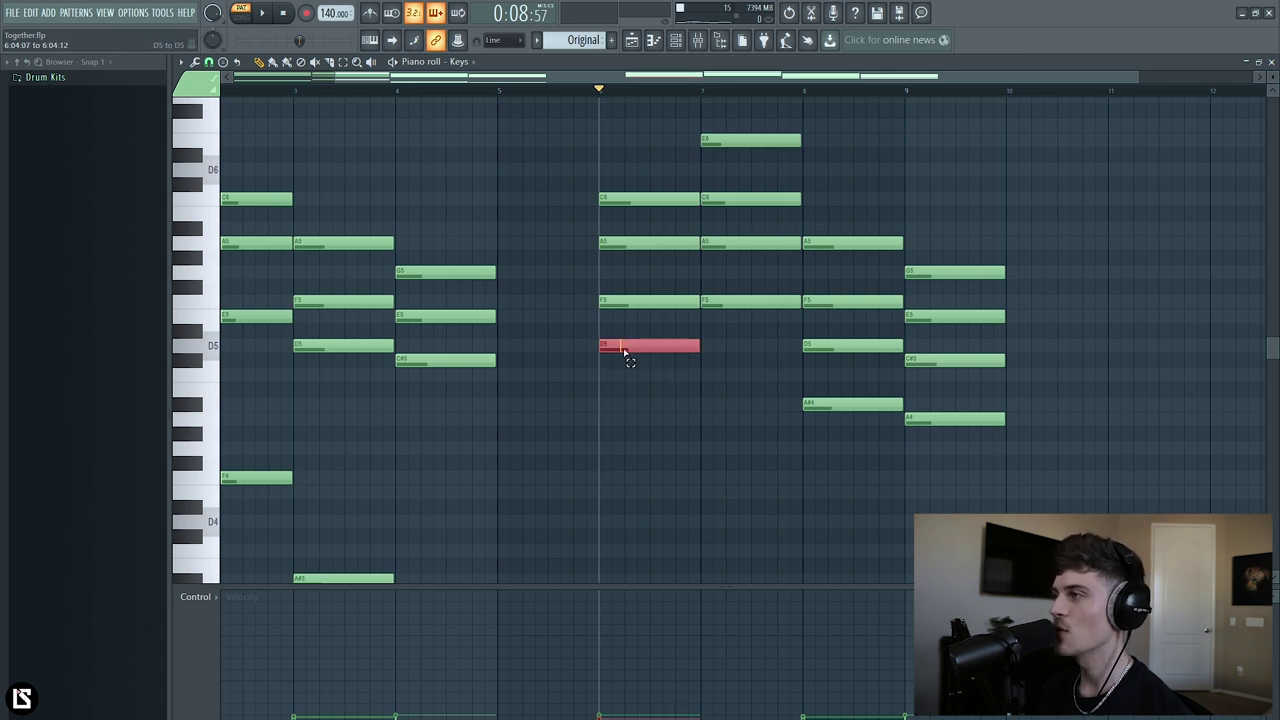
pyautogui.click(617, 315)
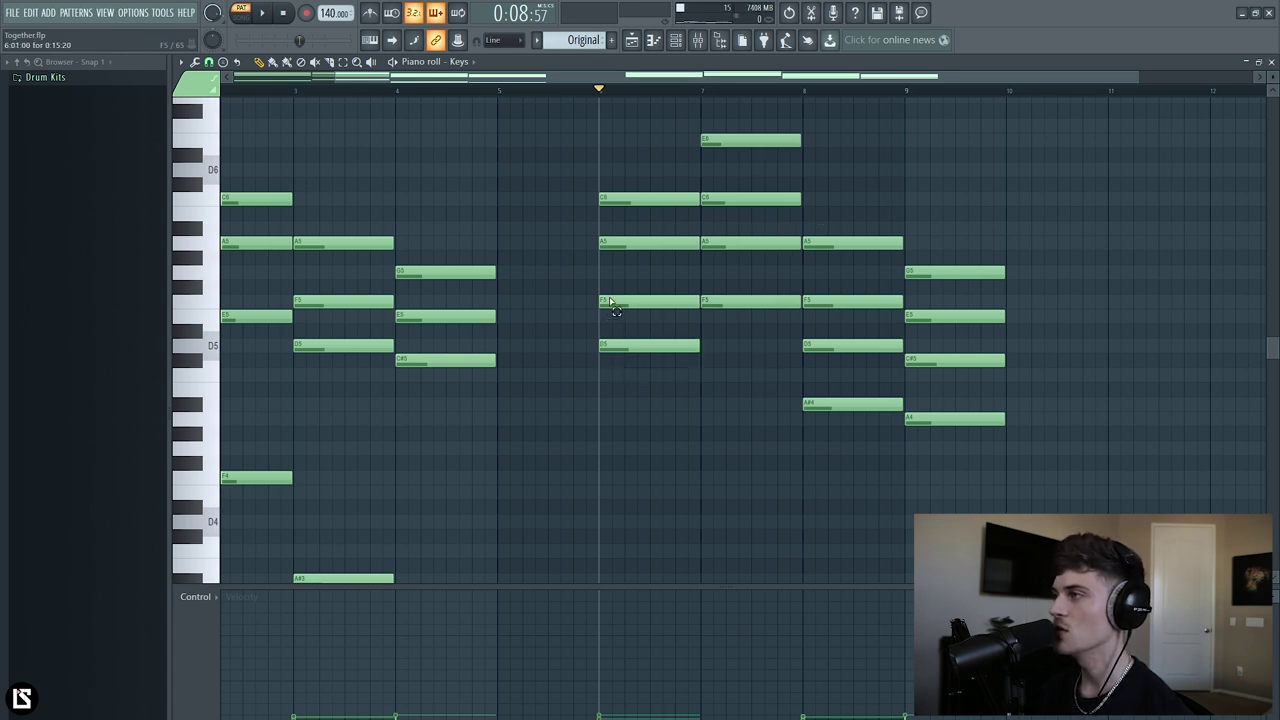
pyautogui.click(614, 302)
pyautogui.click(612, 273)
pyautogui.click(609, 239)
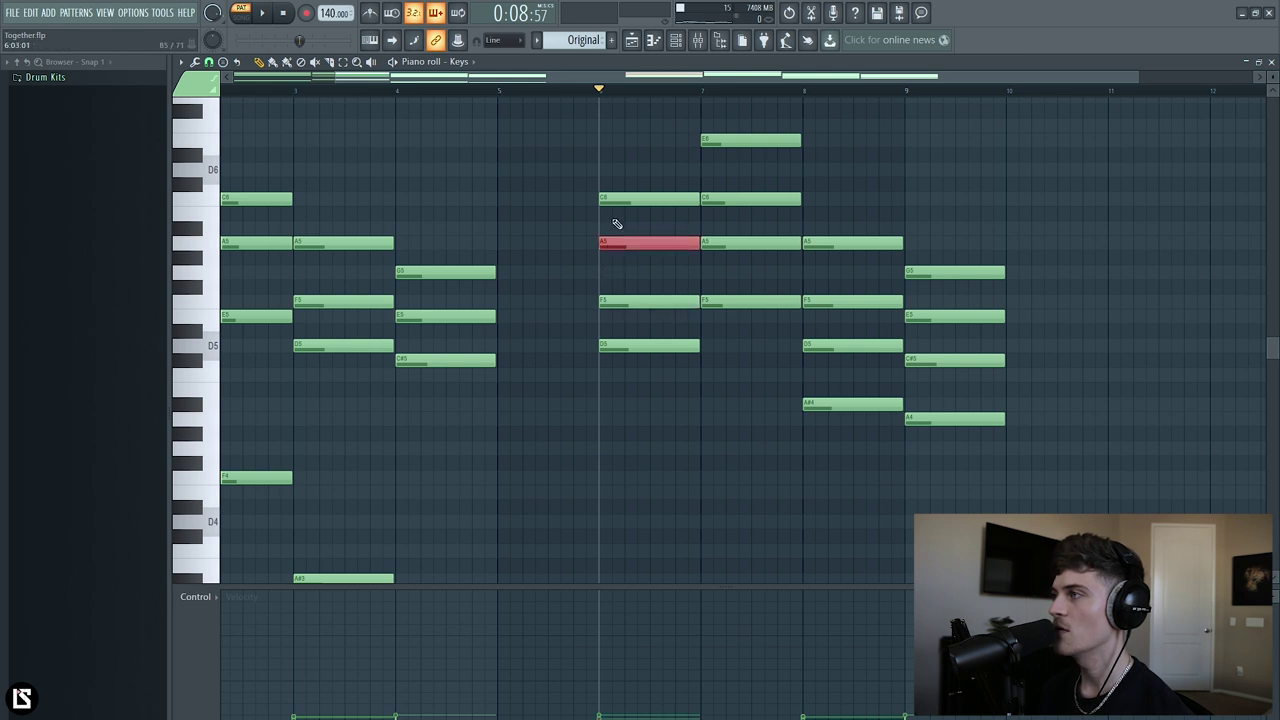
pyautogui.click(610, 228)
pyautogui.moveTo(611, 183); pyautogui.dragTo(665, 312)
pyautogui.moveTo(741, 337); pyautogui.dragTo(740, 134)
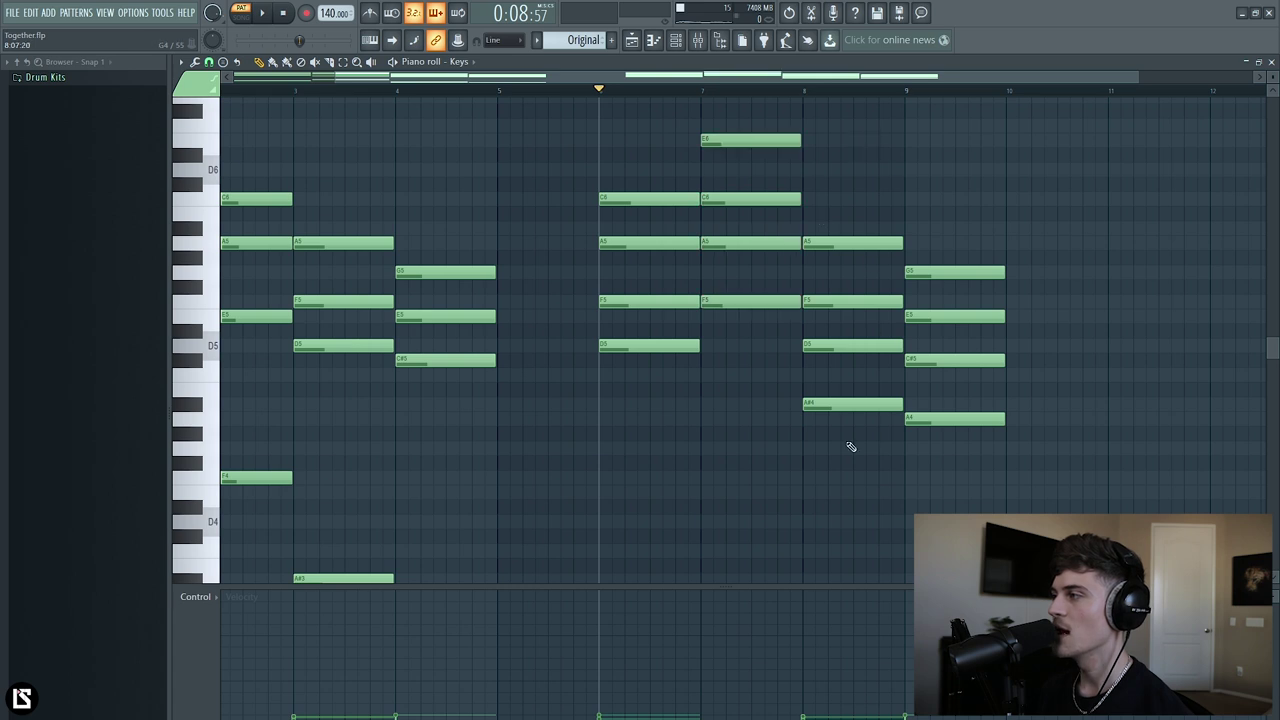
pyautogui.moveTo(849, 445); pyautogui.dragTo(850, 226)
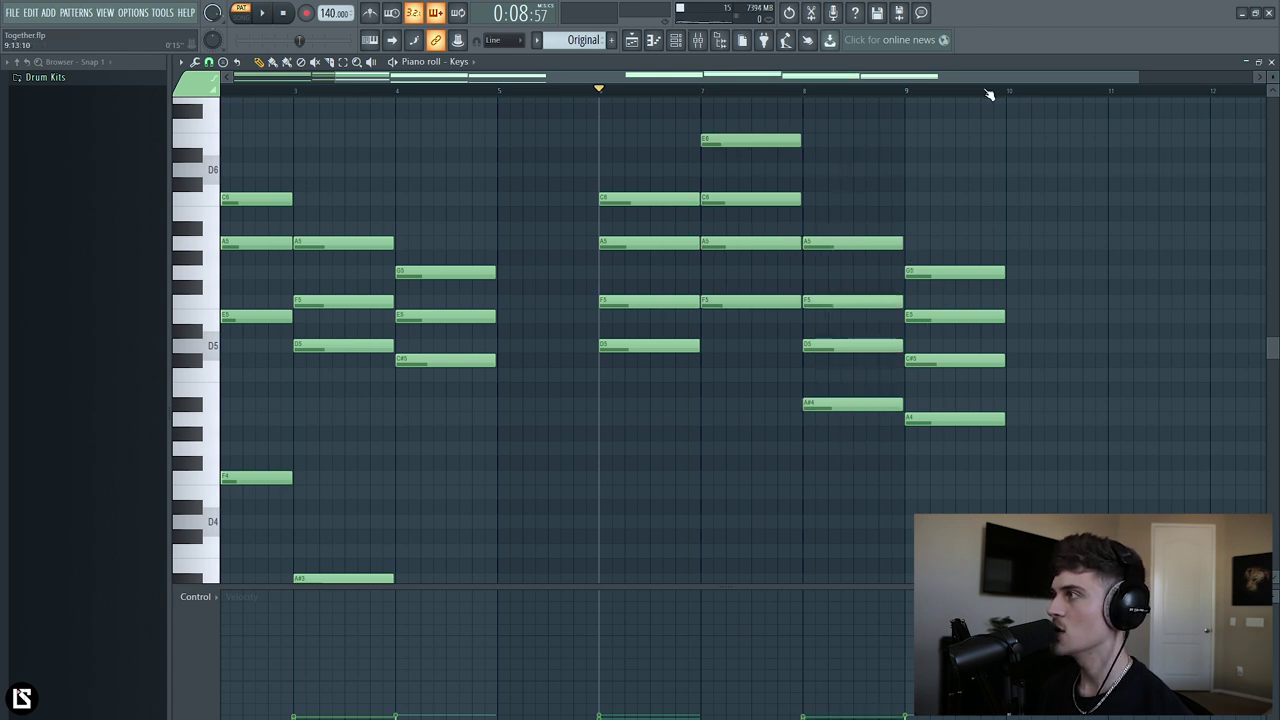
pyautogui.scroll(3, 988, 94)
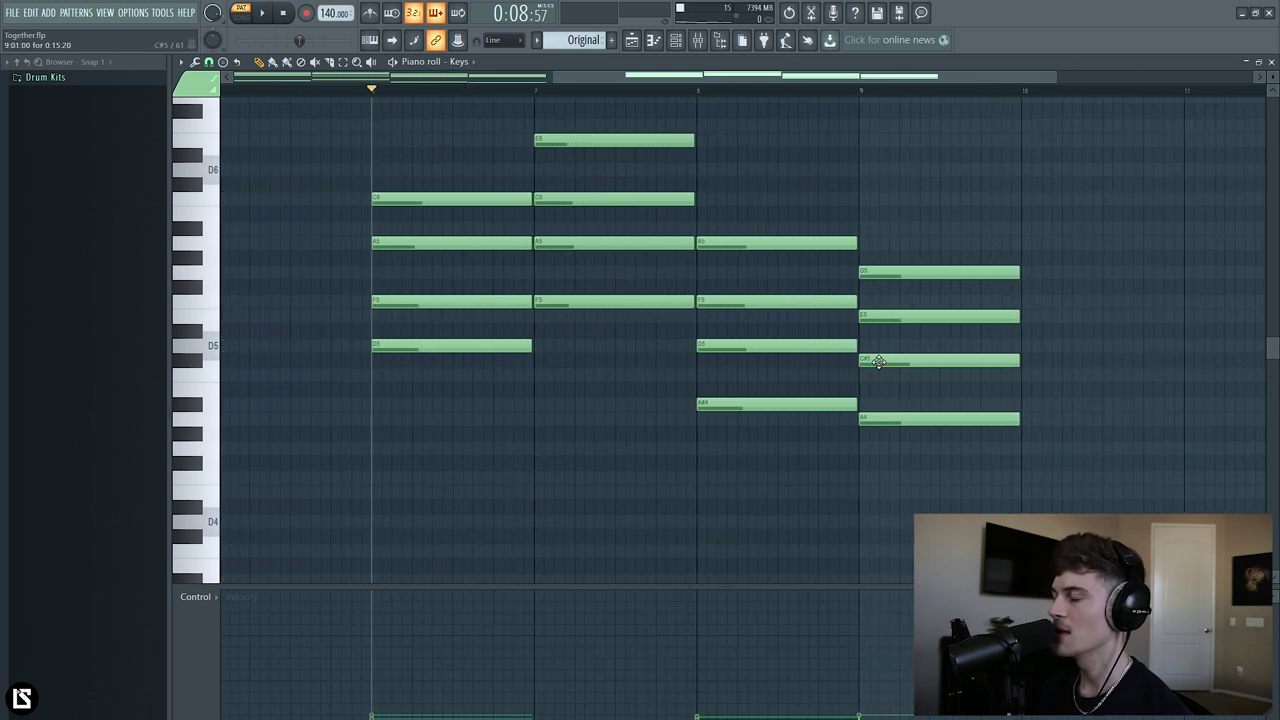
pyautogui.moveTo(878, 361); pyautogui.dragTo(877, 374)
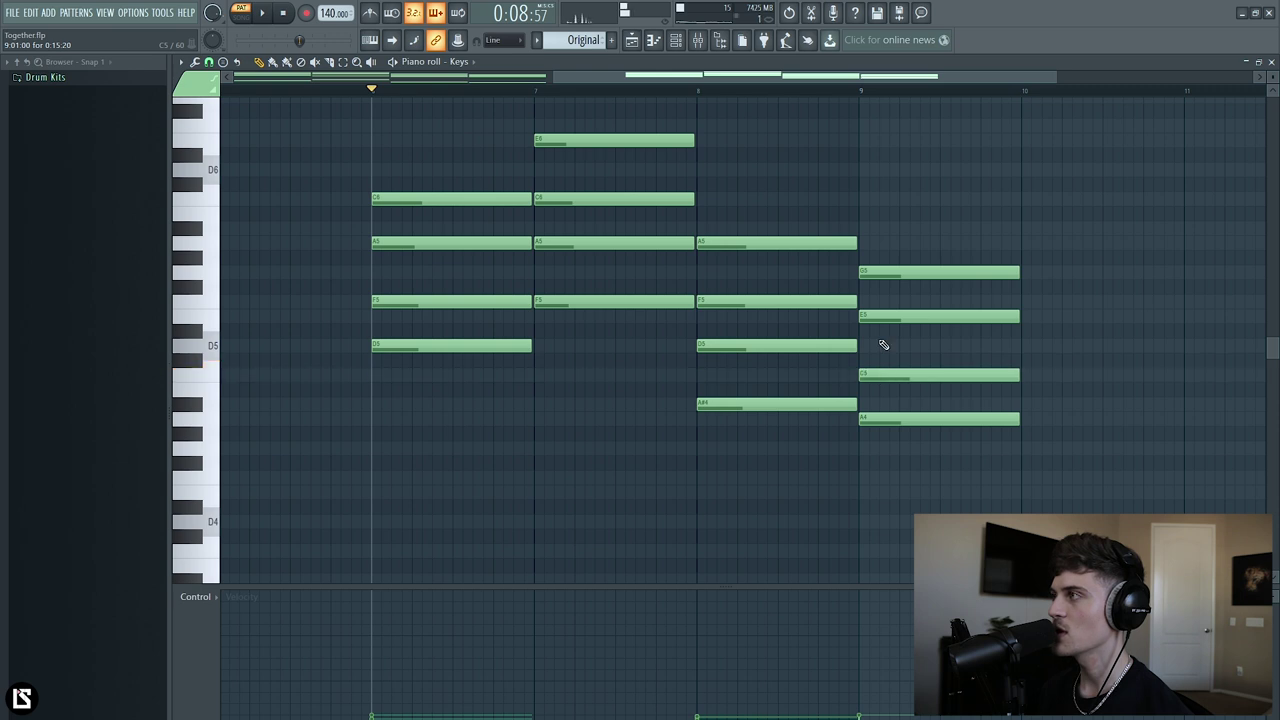
pyautogui.click(860, 90)
pyautogui.press('space')
pyautogui.moveTo(938, 374); pyautogui.dragTo(938, 361)
pyautogui.press('space')
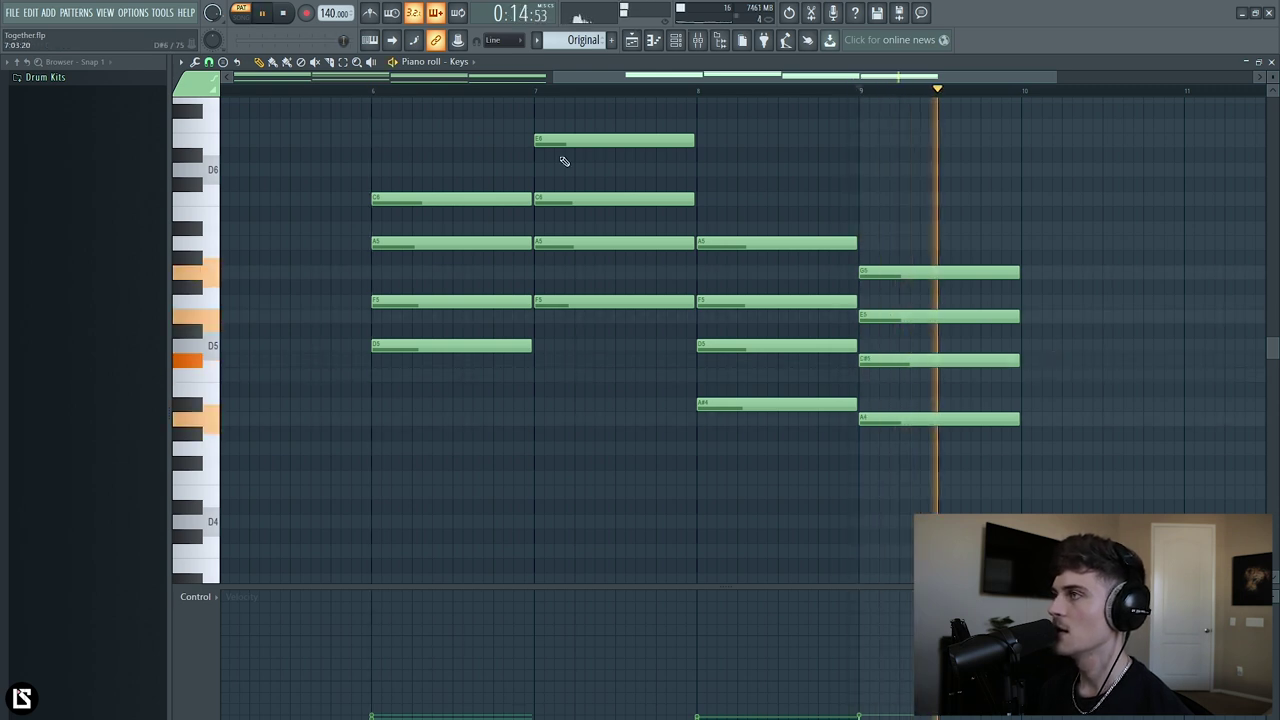
pyautogui.scroll(-2, 628, 97)
pyautogui.click(623, 91)
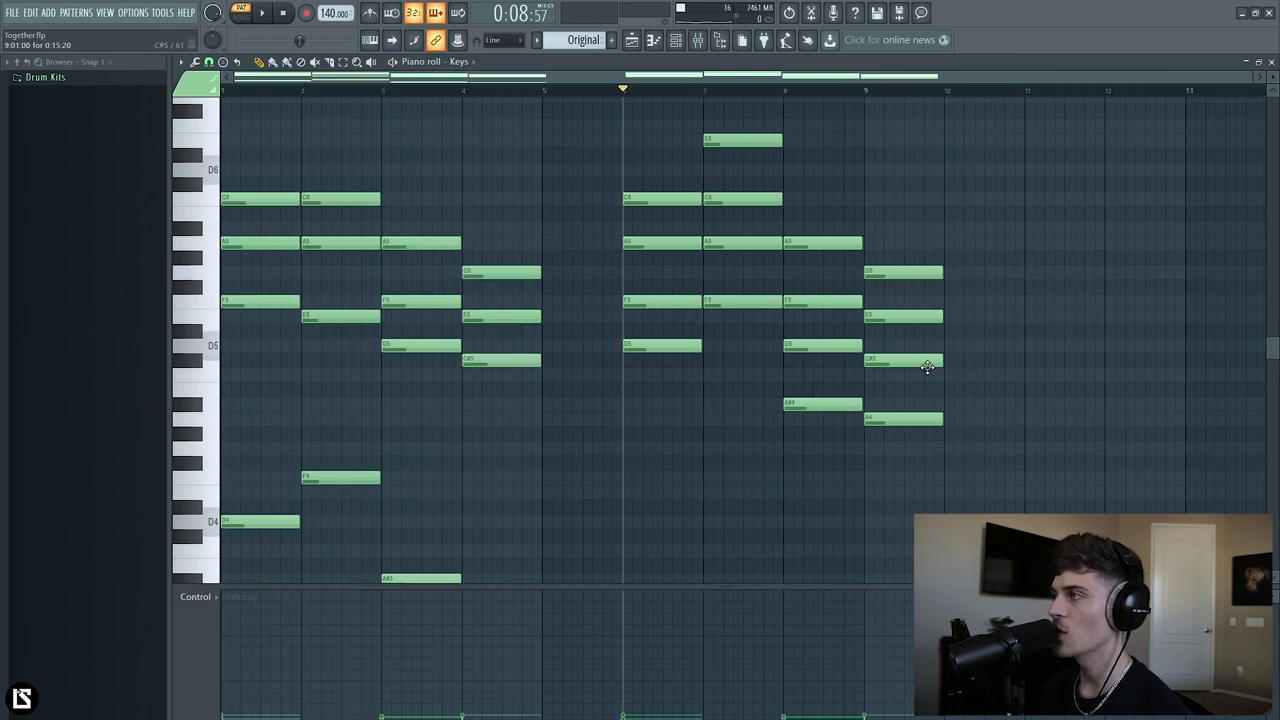
# After auditioning from bar 6, drop the D5, F5, A#4 and A4 notes in bars 6–9 an octave.
pyautogui.press('space')
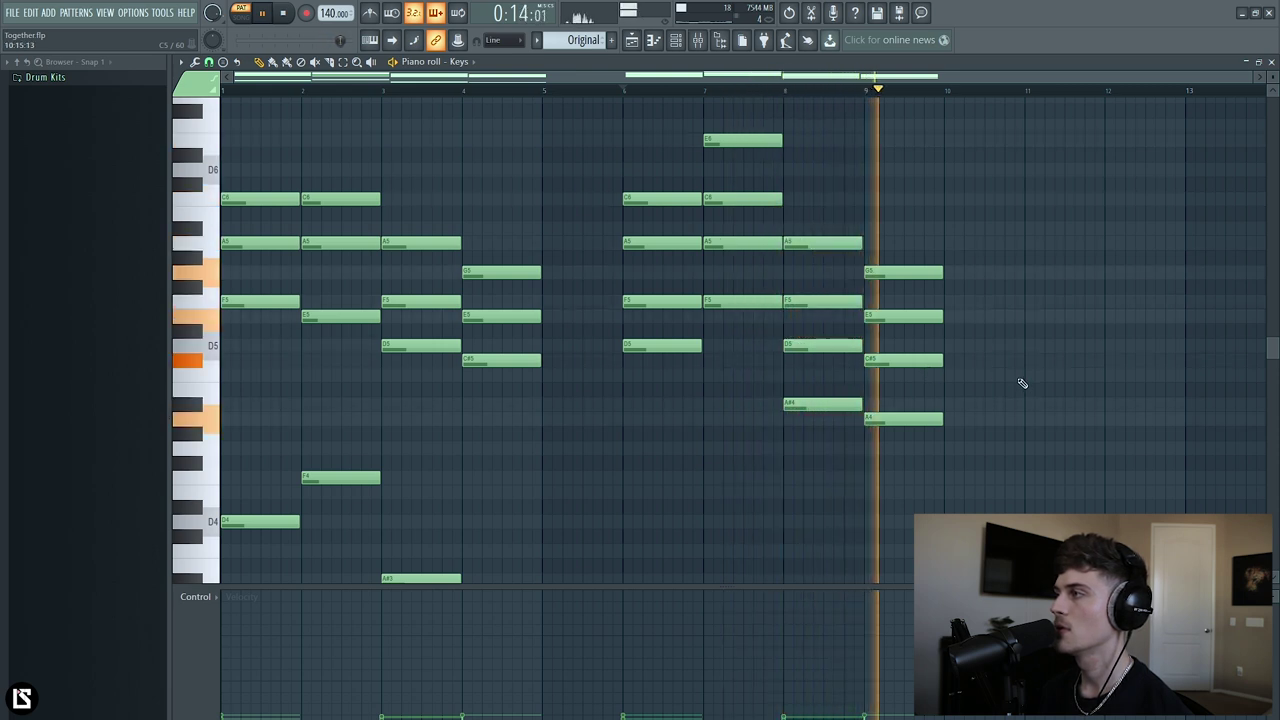
pyautogui.press('space')
pyautogui.keyDown('ctrl'); pyautogui.click(678, 345); pyautogui.keyUp('ctrl')
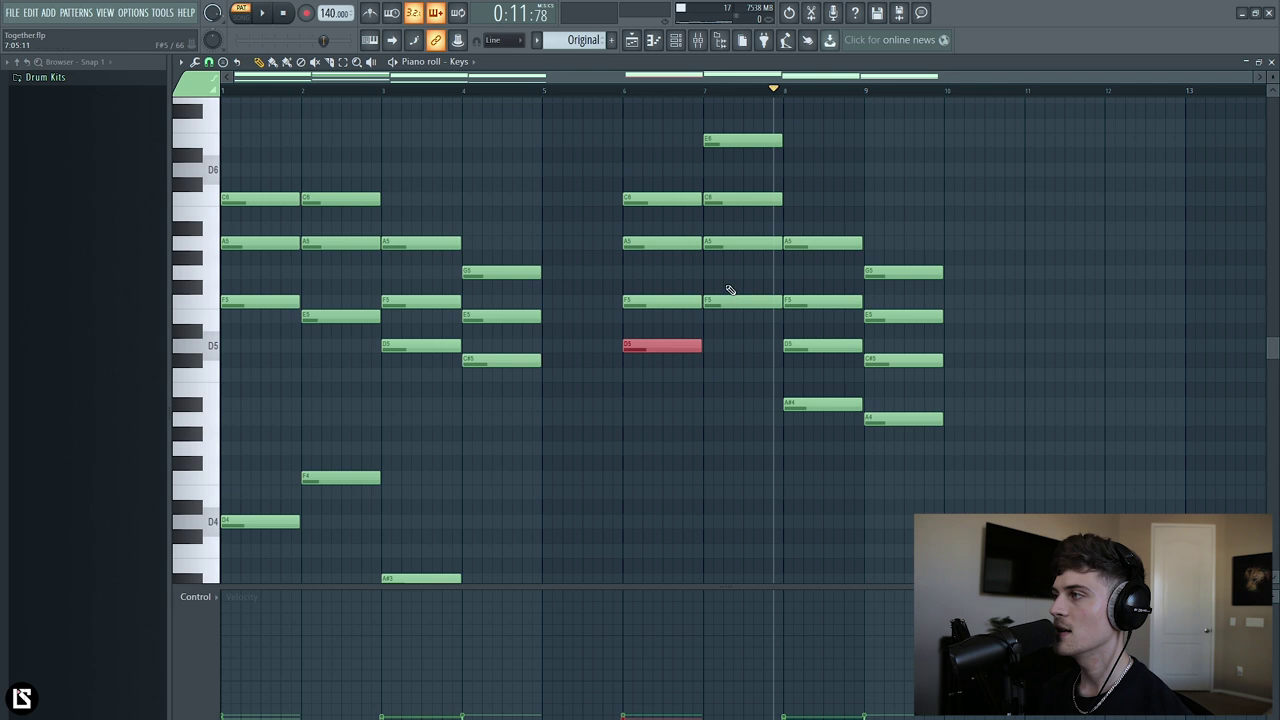
pyautogui.keyDown('ctrl'); pyautogui.click(732, 300); pyautogui.keyUp('ctrl')
pyautogui.keyDown('ctrl'); pyautogui.click(830, 404); pyautogui.keyUp('ctrl')
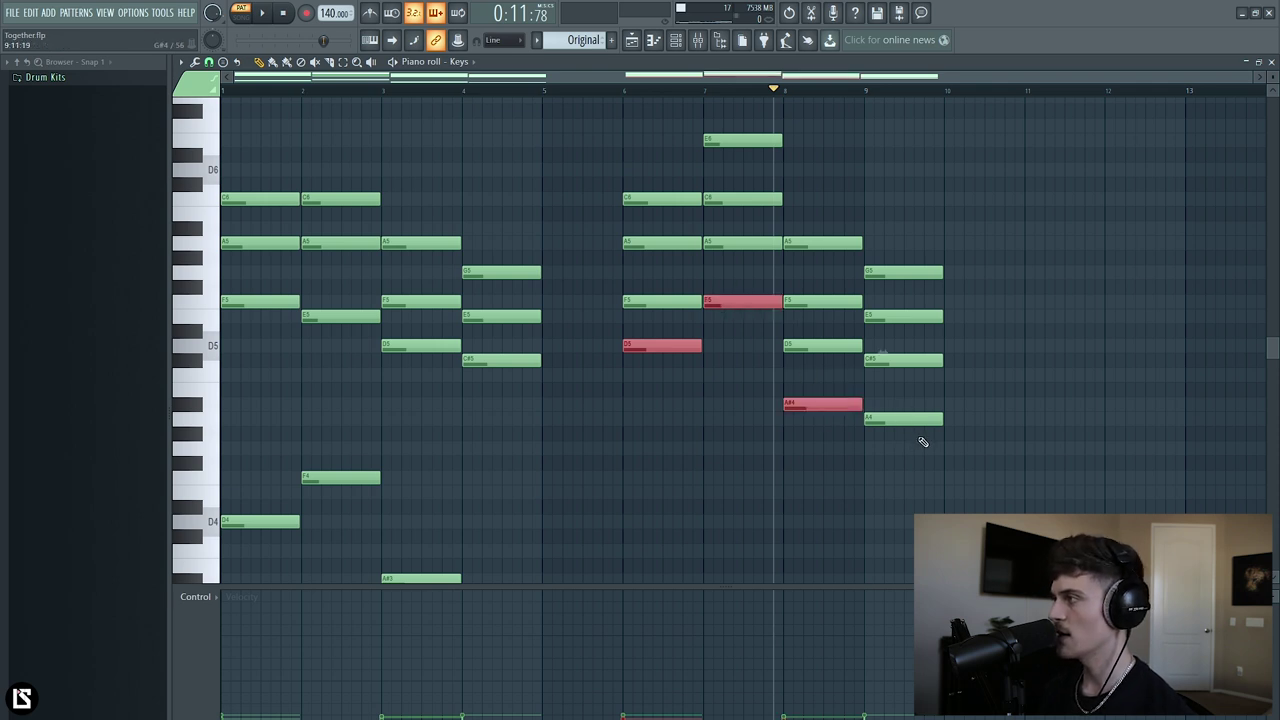
pyautogui.keyDown('ctrl'); pyautogui.click(906, 420); pyautogui.keyUp('ctrl')
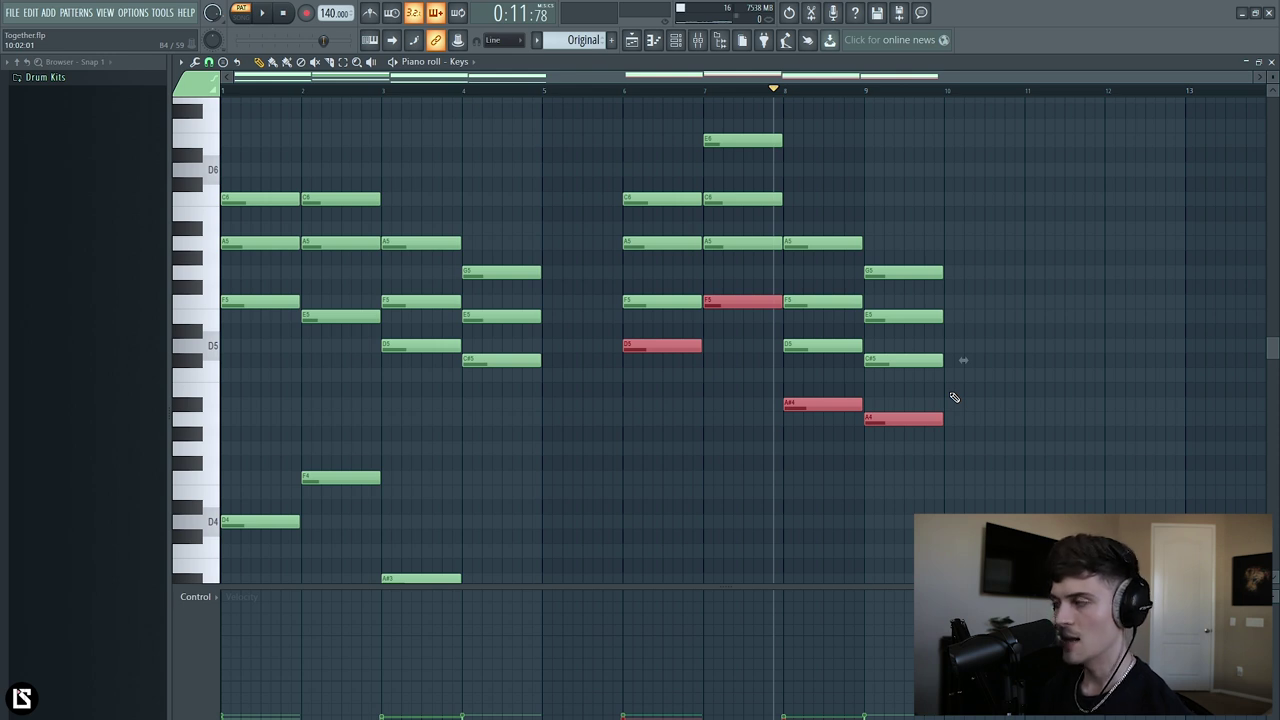
pyautogui.hotkey('ctrl', 'Down')
pyautogui.click(908, 437)
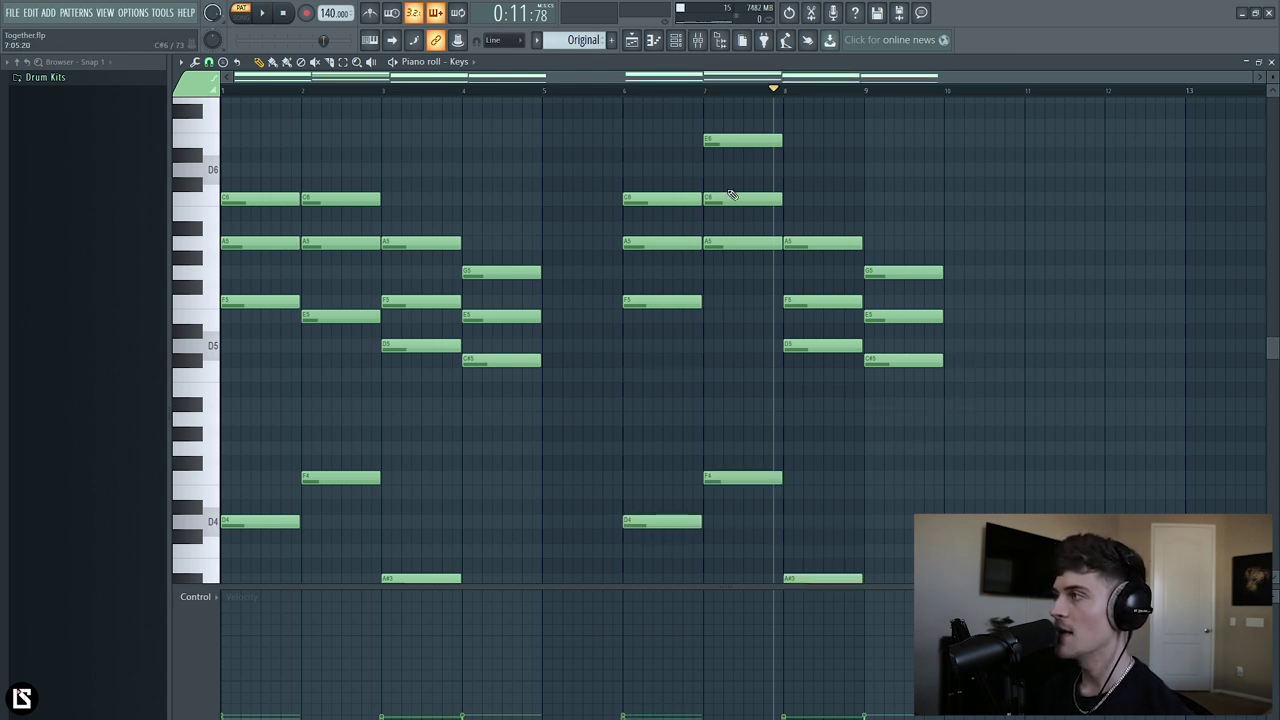
# Move bar 7's E6 down to E5 and keep its bass note at F4.
pyautogui.keyDown('ctrl'); pyautogui.click(727, 140); pyautogui.keyUp('ctrl')
pyautogui.hotkey('ctrl', 'Down')
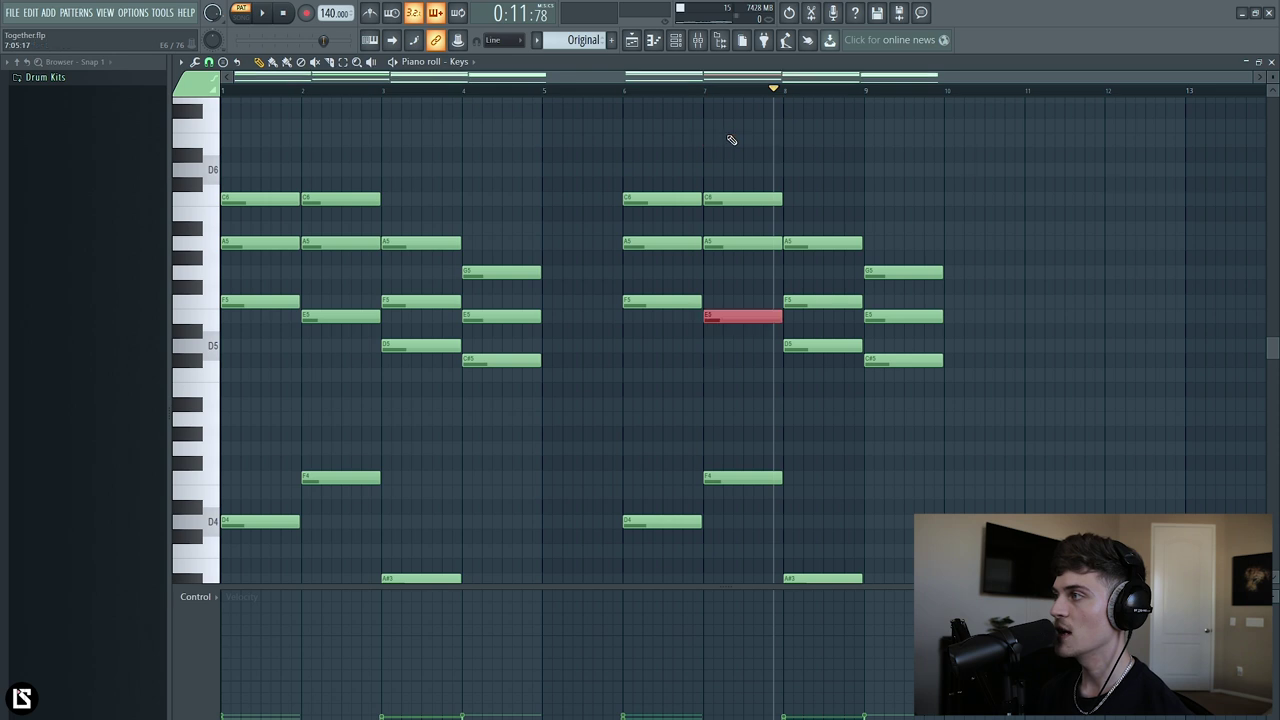
pyautogui.click(634, 92)
pyautogui.scroll(-2, 740, 320)
pyautogui.keyDown('ctrl'); pyautogui.click(745, 389); pyautogui.keyUp('ctrl')
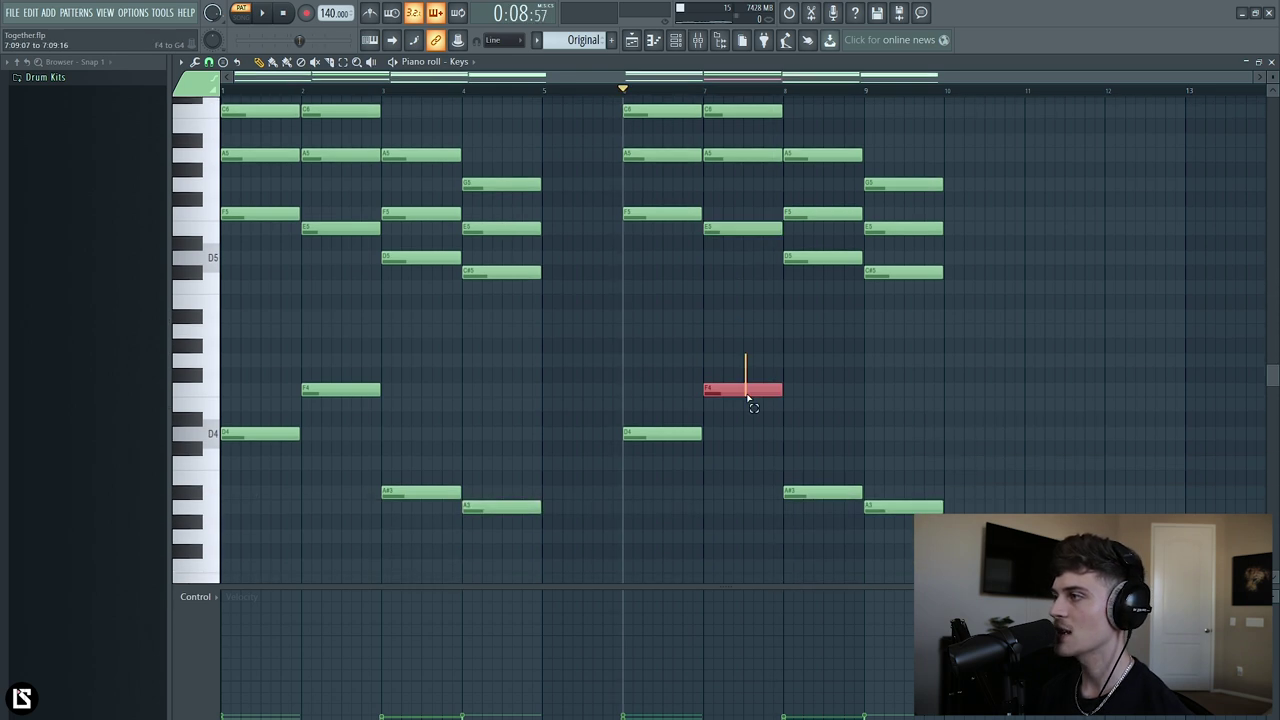
pyautogui.hotkey('ctrl', 'Up')
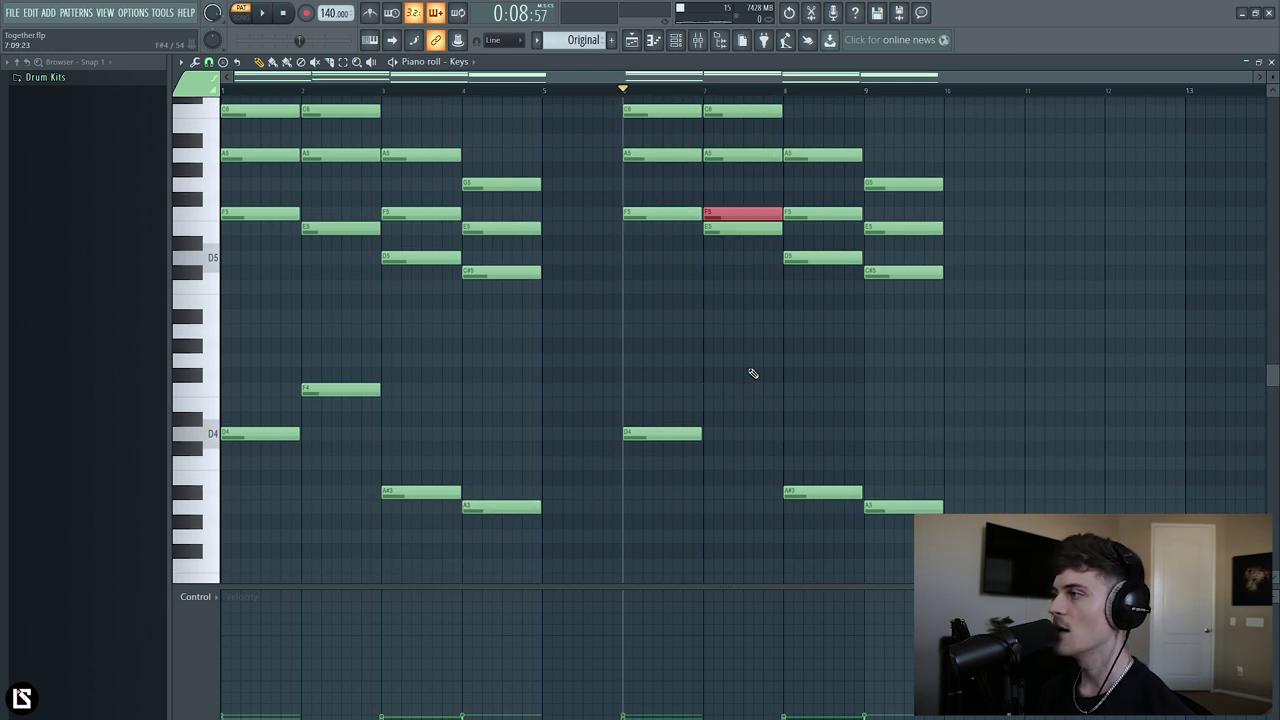
pyautogui.hotkey('ctrl', 'Down')
pyautogui.scroll(1, 737, 320)
pyautogui.keyDown('ctrl'); pyautogui.click(738, 272); pyautogui.keyUp('ctrl')
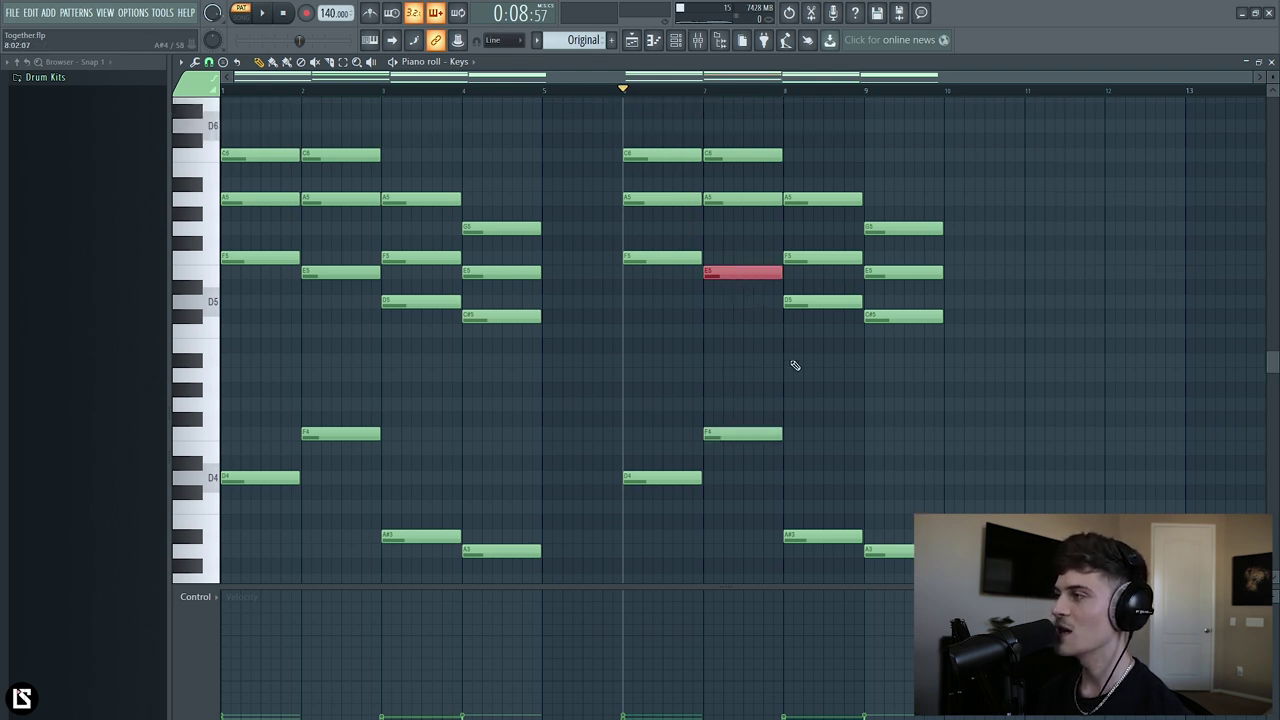
# Undo to remove the chord copy from bars 6–9.
pyautogui.rightClick(767, 361)
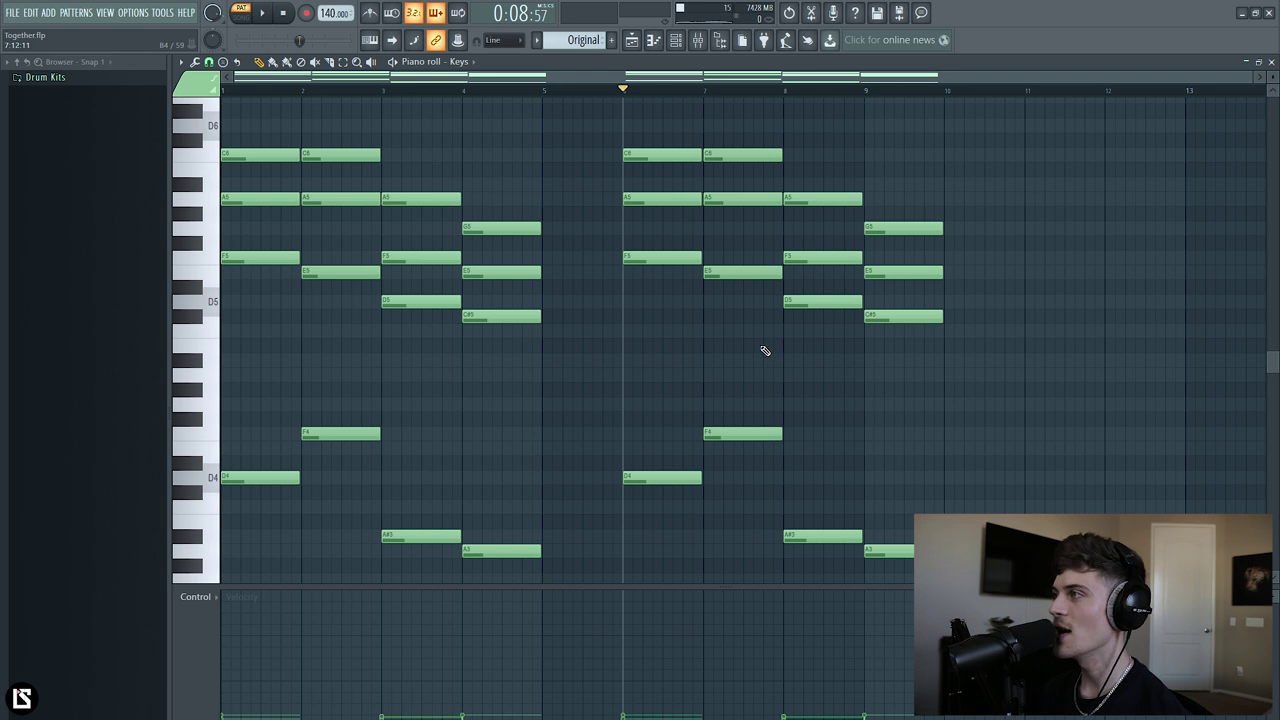
pyautogui.scroll(-2, 540, 200)
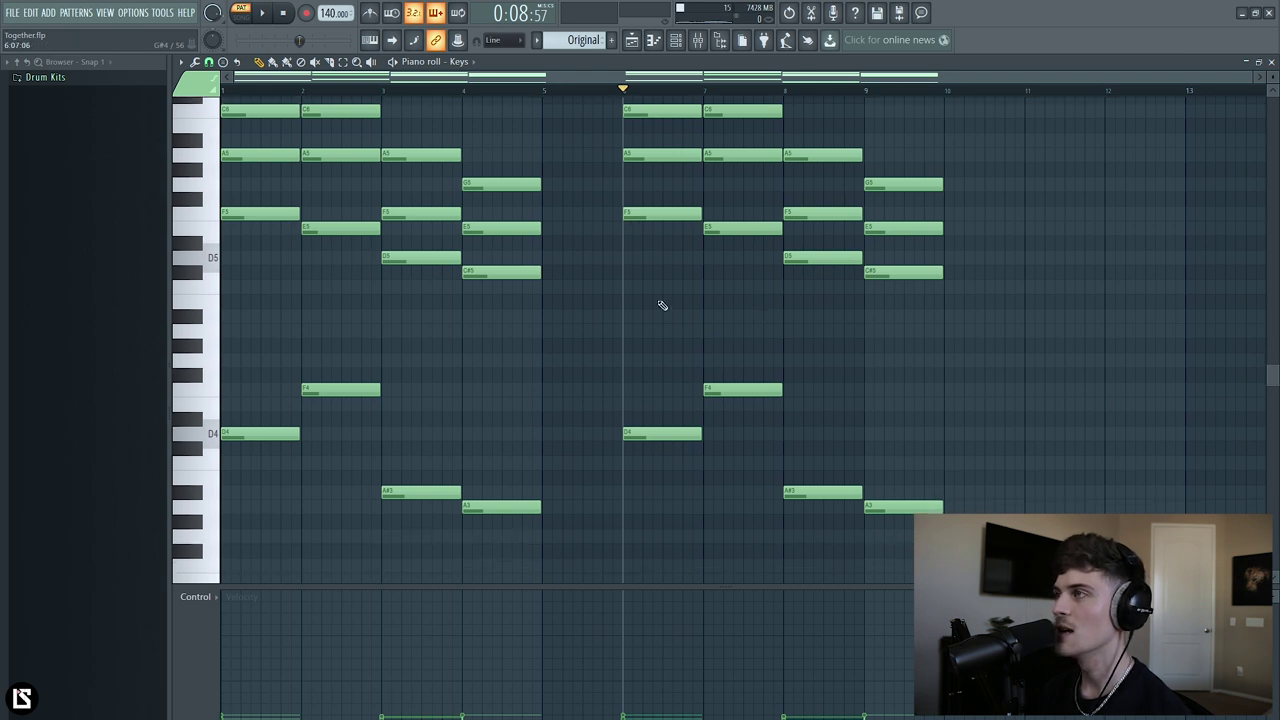
pyautogui.hotkey('ctrl', 'z')
pyautogui.scroll(3, 428, 89)
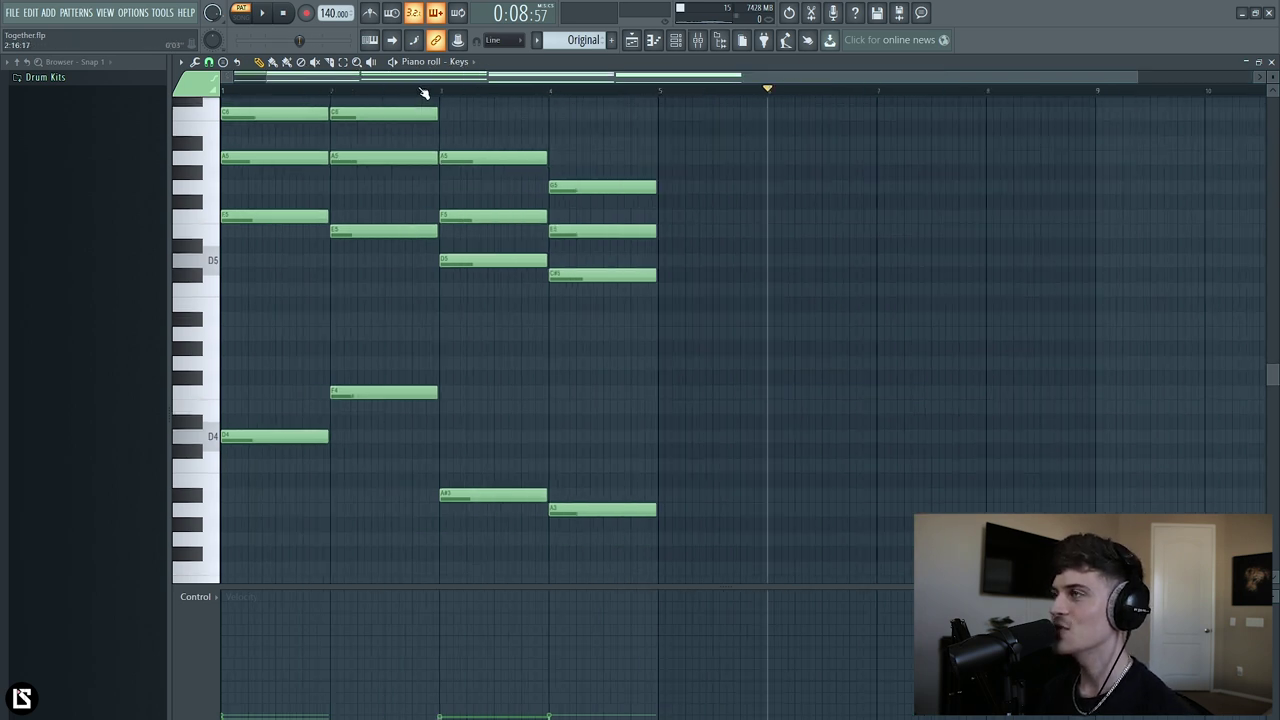
pyautogui.click(674, 41)
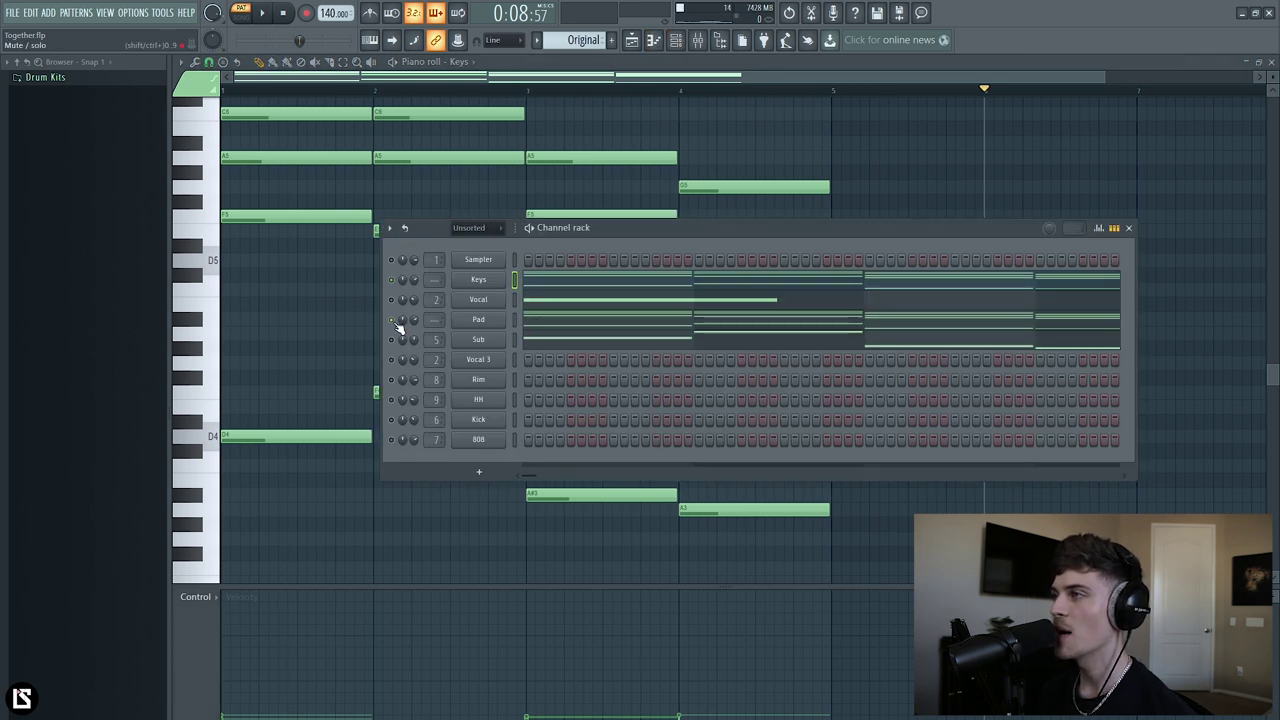
# Check the Pad's Omnisphere instrument, then show and play the Pad chords in the piano roll.
pyautogui.click(474, 322)
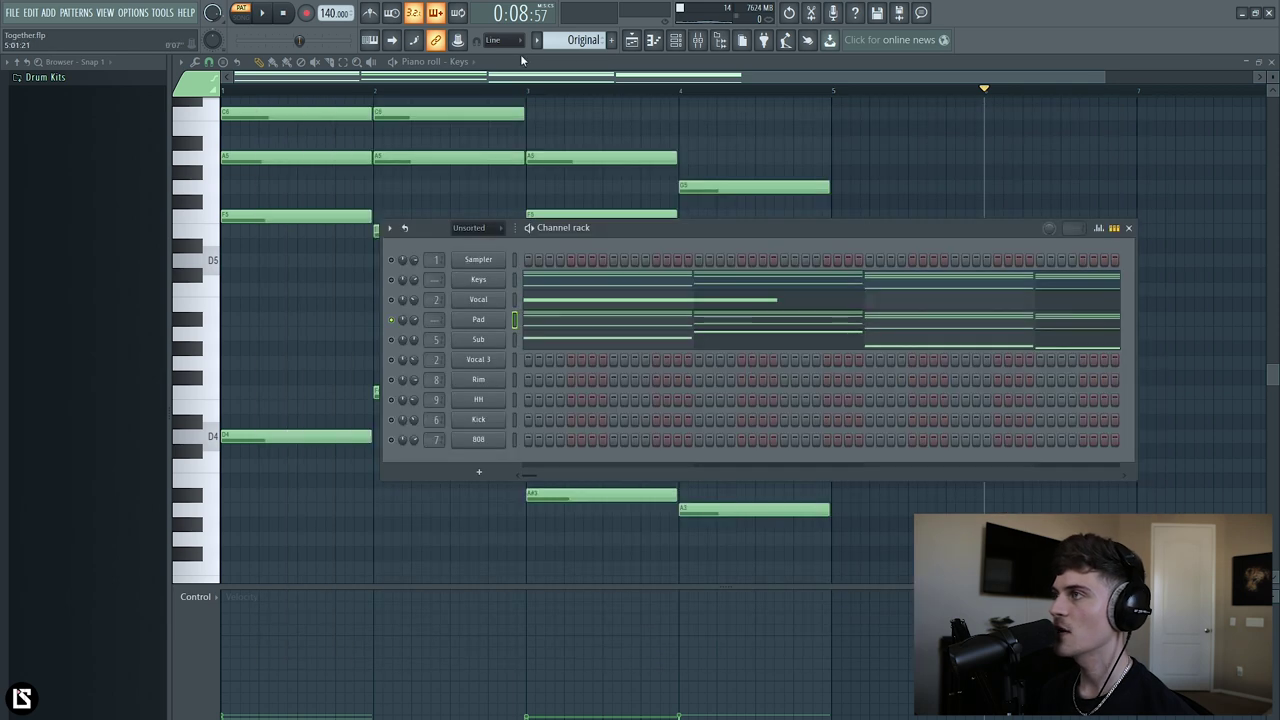
pyautogui.press('F6')
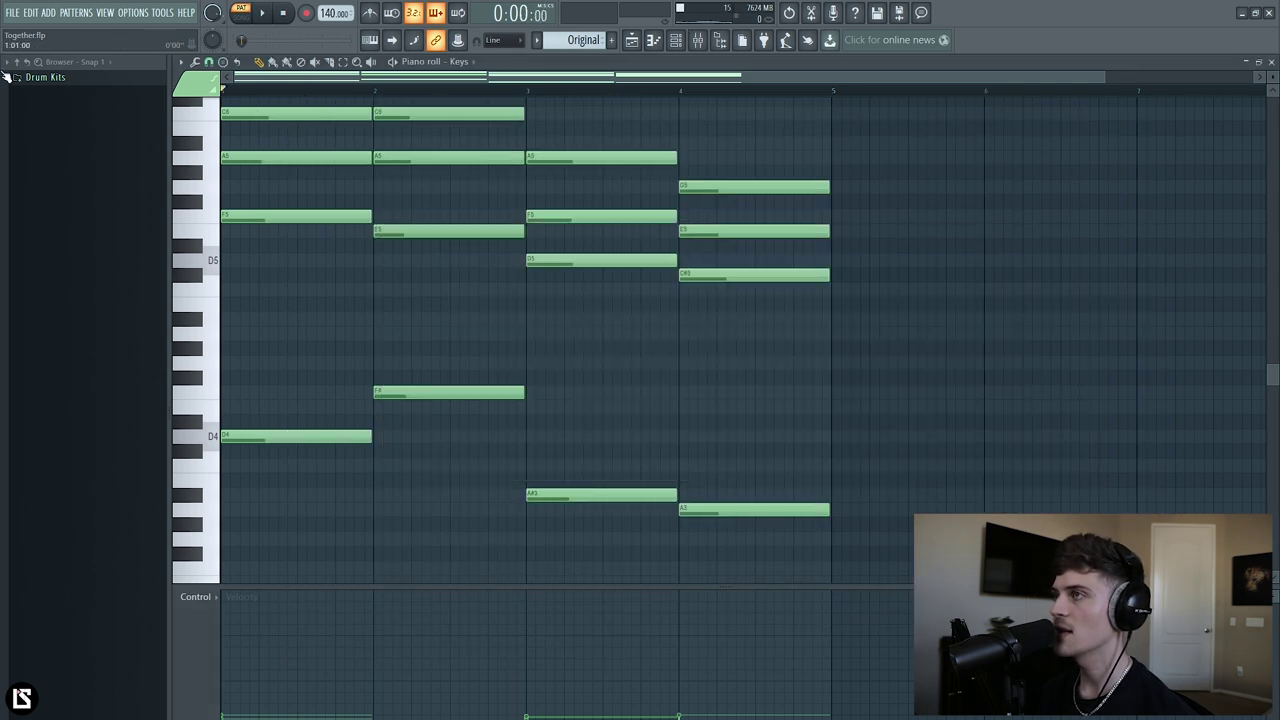
pyautogui.press('space')
pyautogui.click(460, 62)
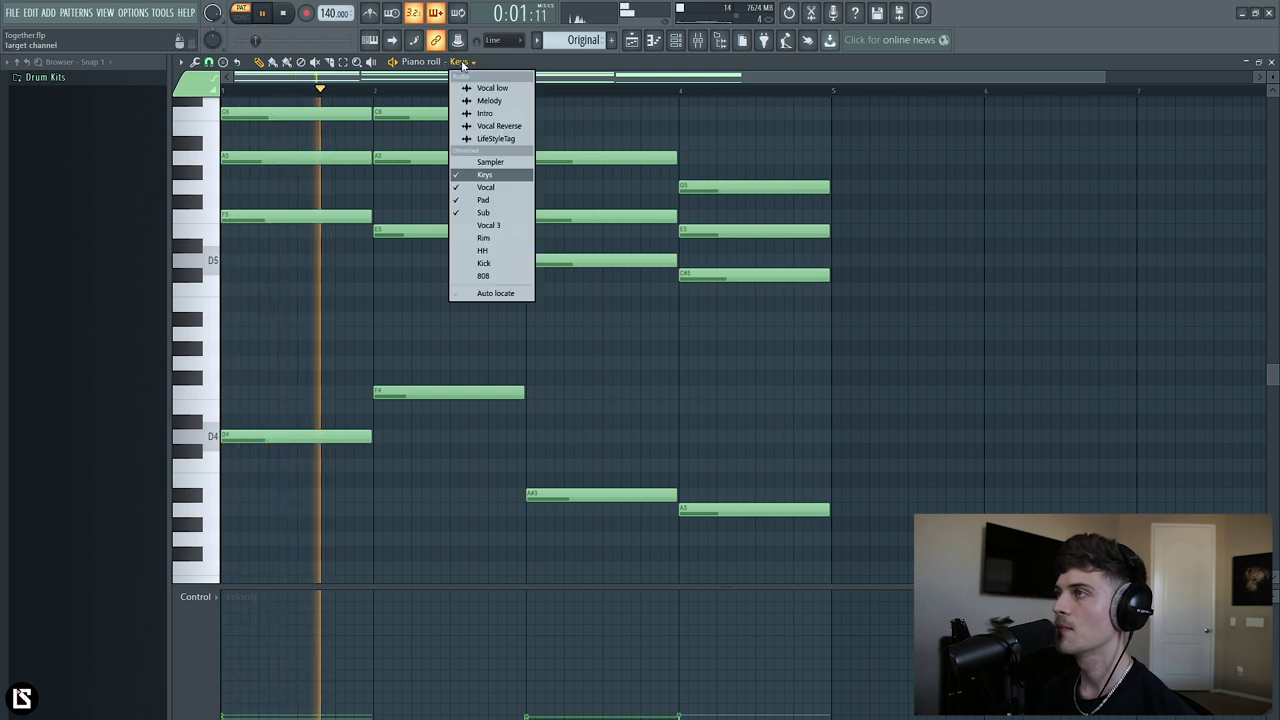
pyautogui.click(484, 200)
pyautogui.scroll(3, 1008, 203)
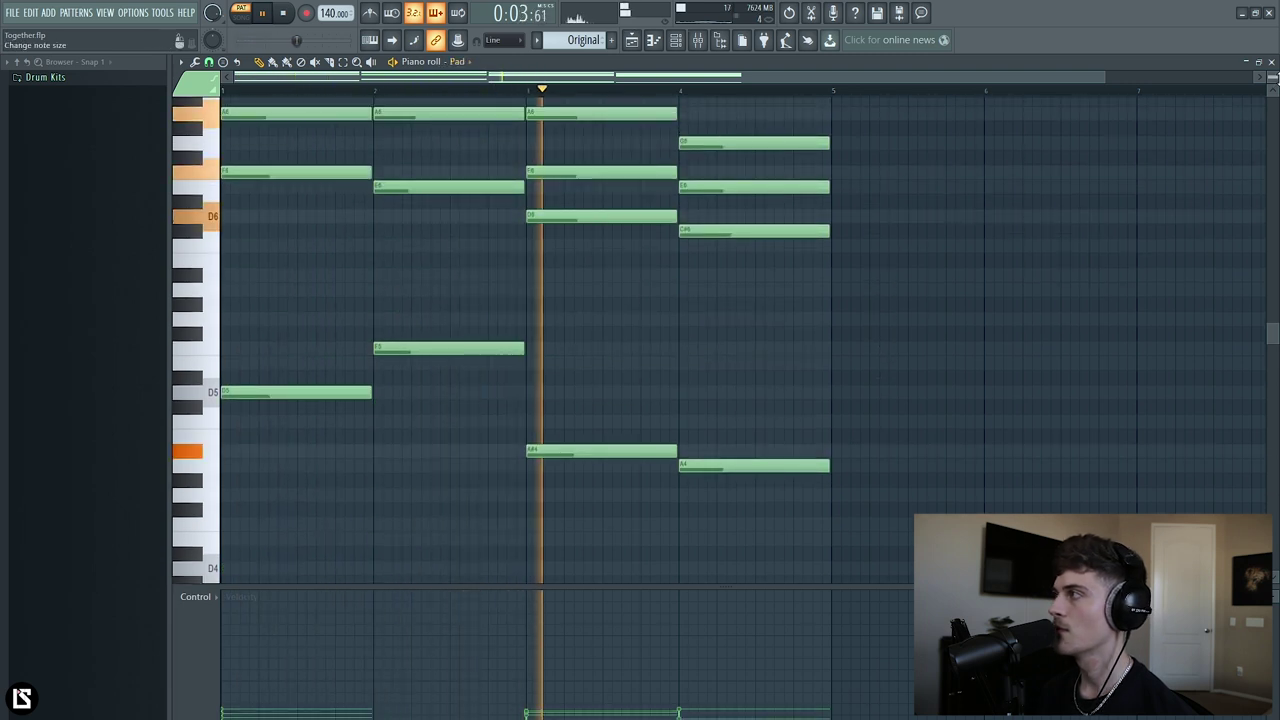
pyautogui.scroll(-4, 1008, 203)
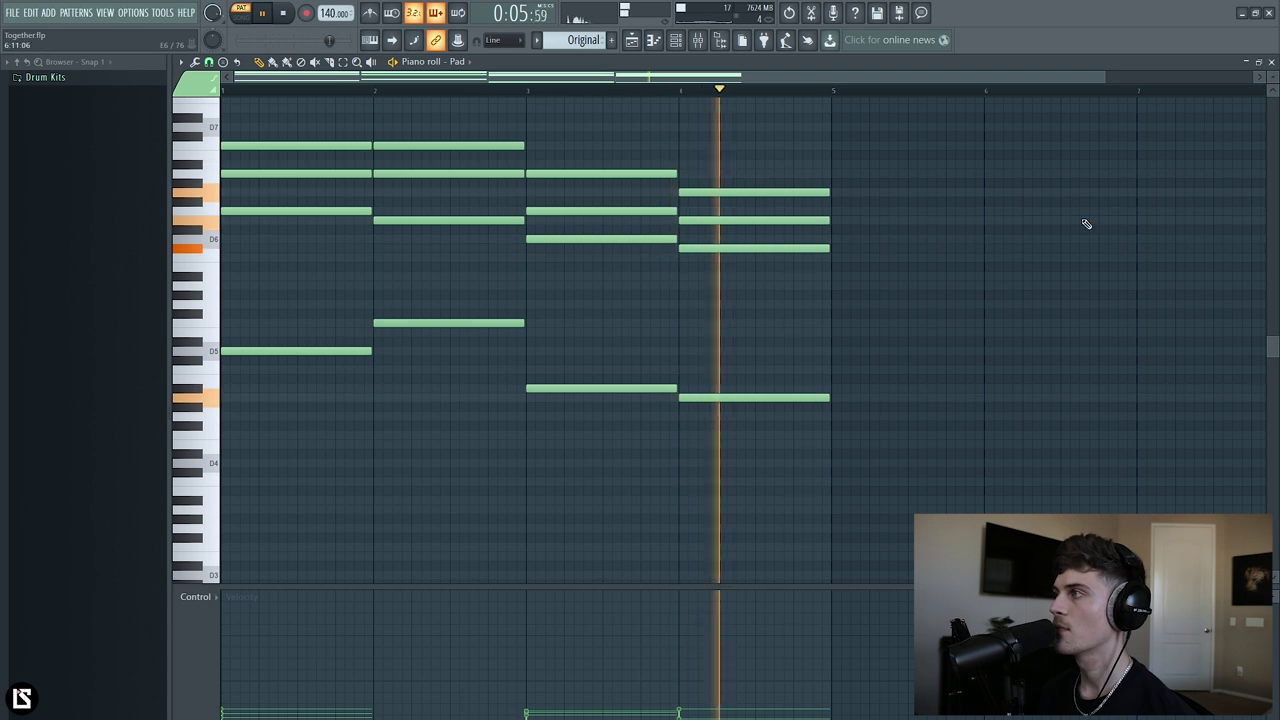
pyautogui.press('space')
pyautogui.press('F6')
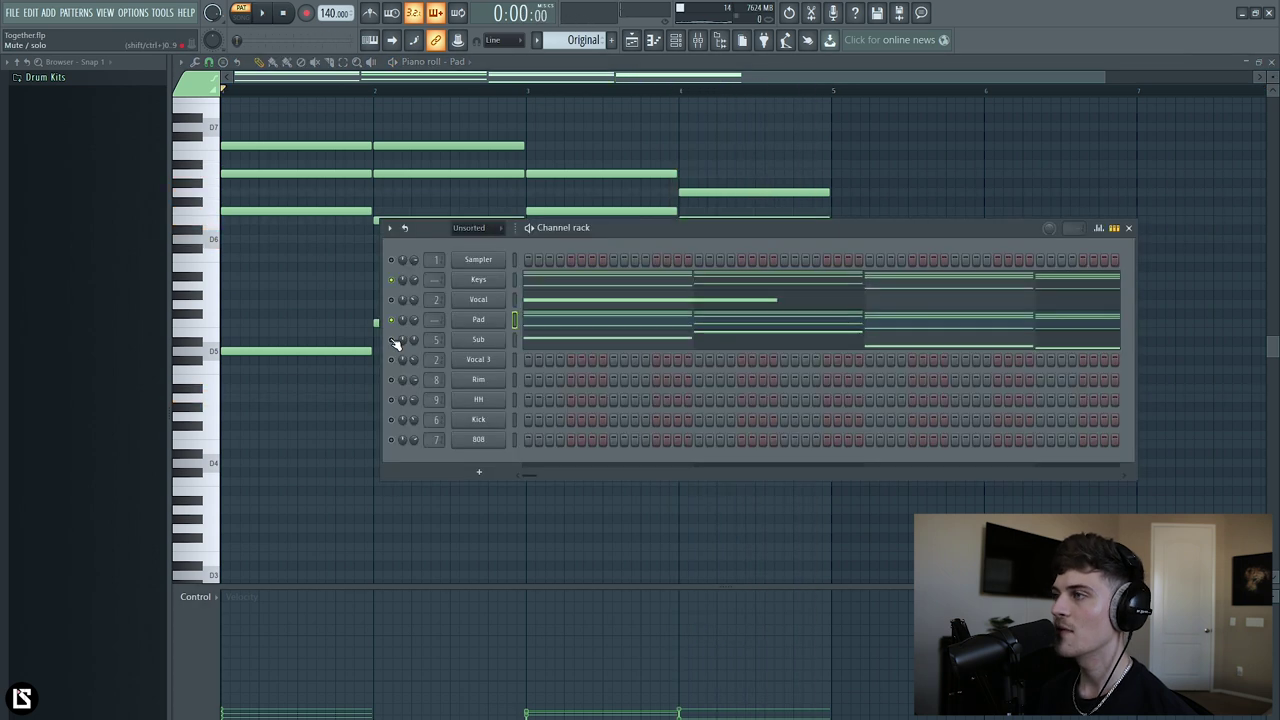
# Inspect the Sub's Omnisphere instrument, solo the Sub channel and play its notes.
pyautogui.click(480, 352)
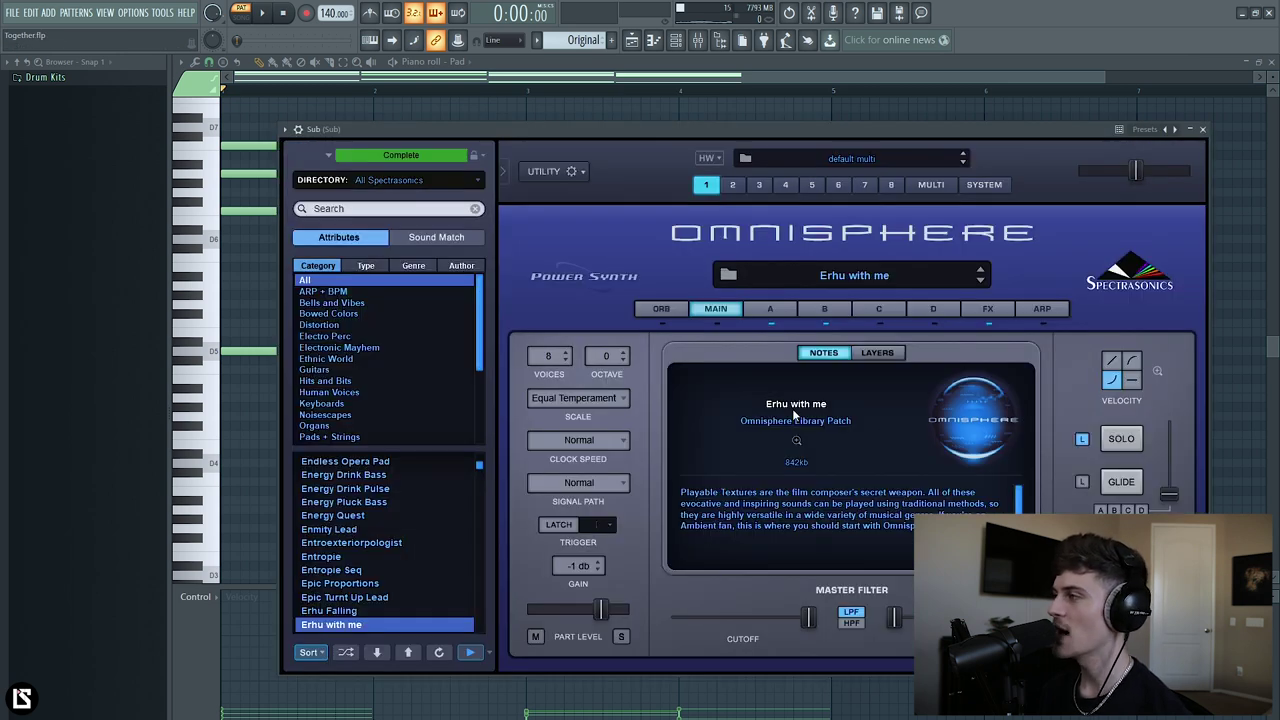
pyautogui.click(1202, 129)
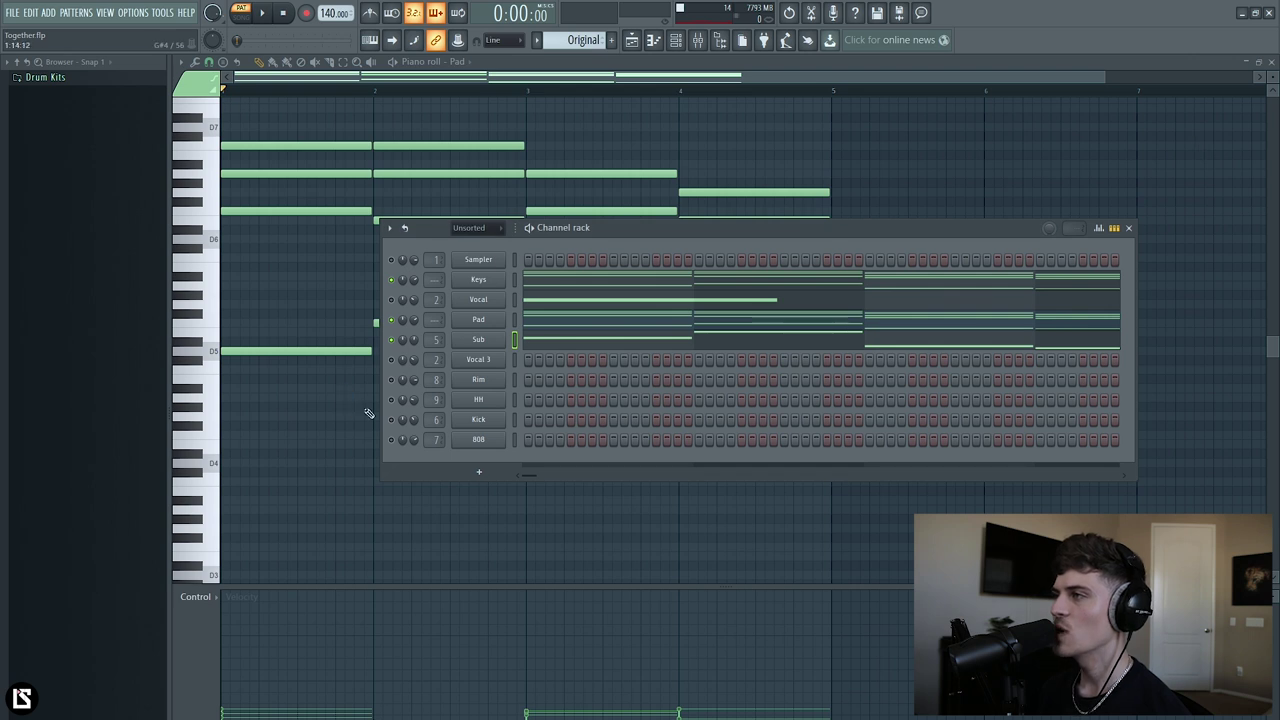
pyautogui.rightClick(396, 344)
pyautogui.click(412, 350)
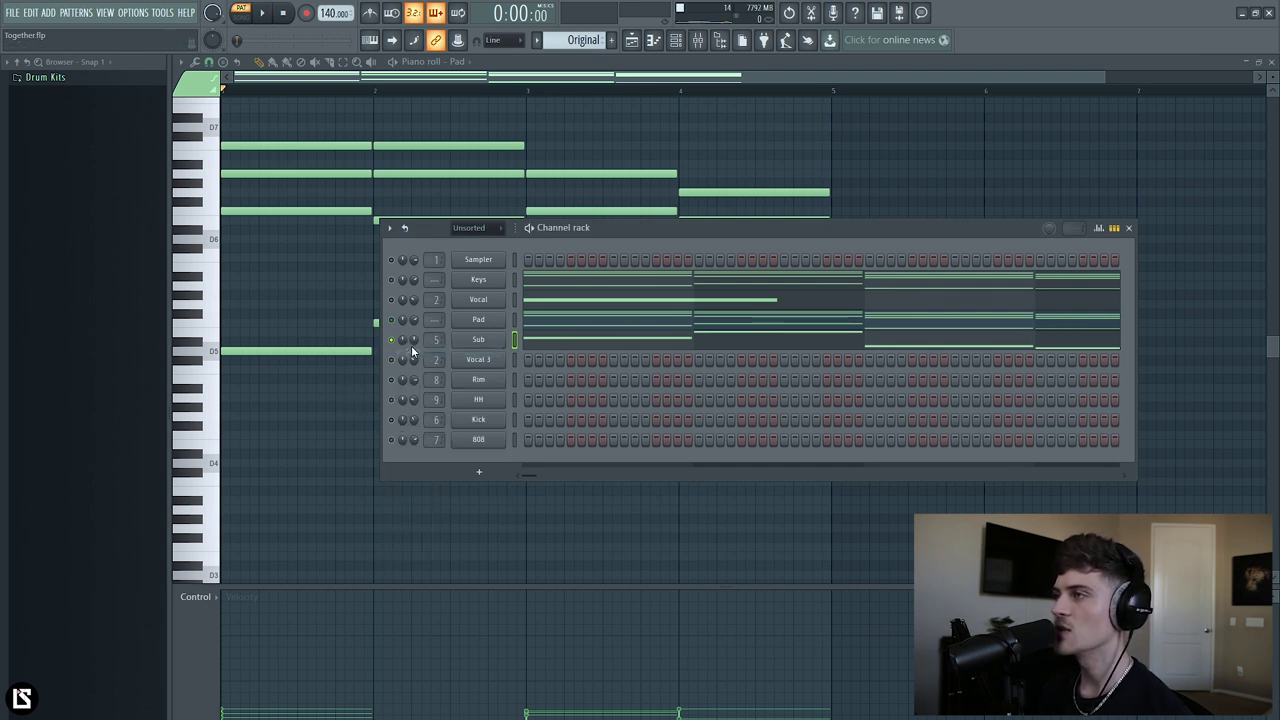
pyautogui.click(580, 344)
pyautogui.press('space')
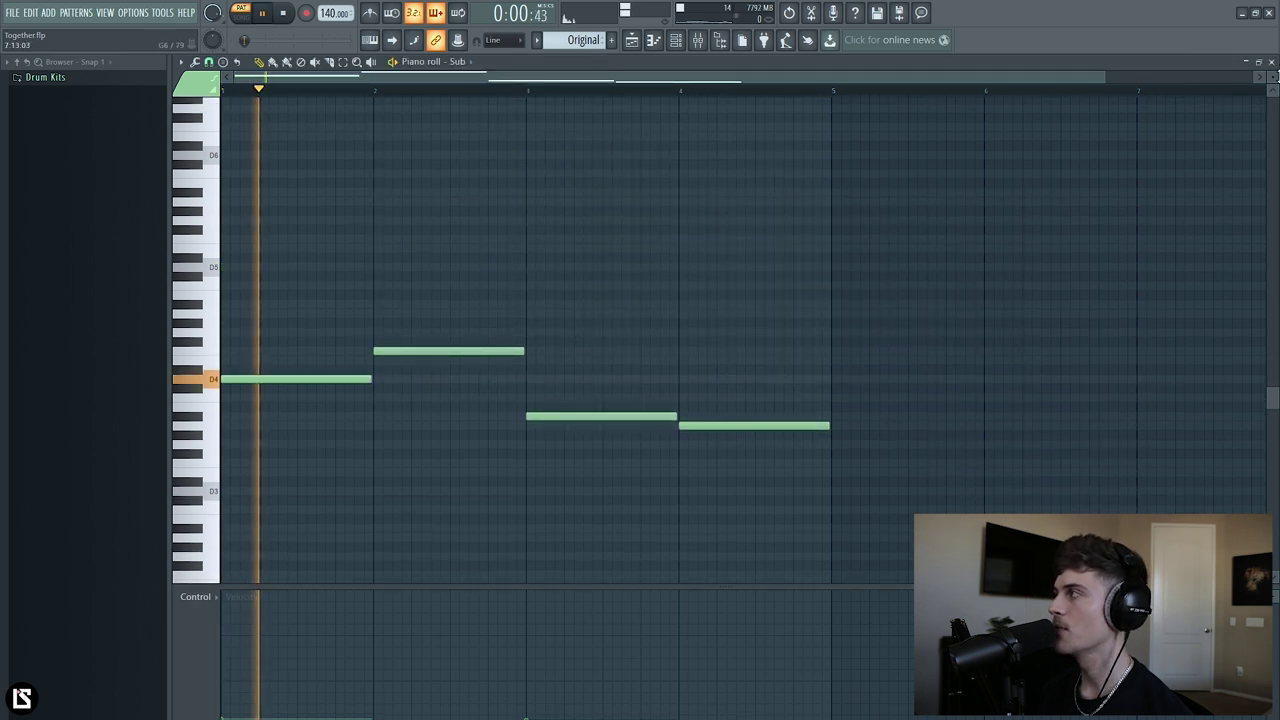
pyautogui.scroll(3, 757, 206)
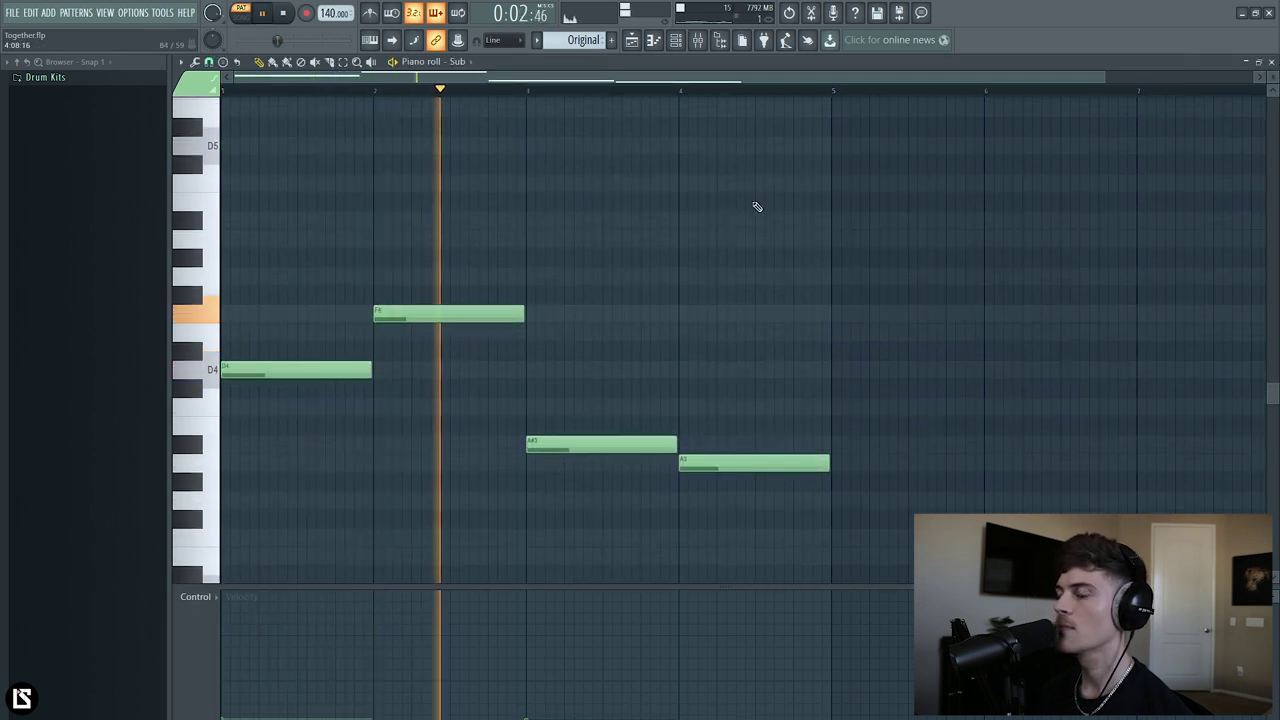
# Stop playback and select the Keys, Pad and Vocal channels alongside Sub.
pyautogui.press('space')
pyautogui.click(676, 40)
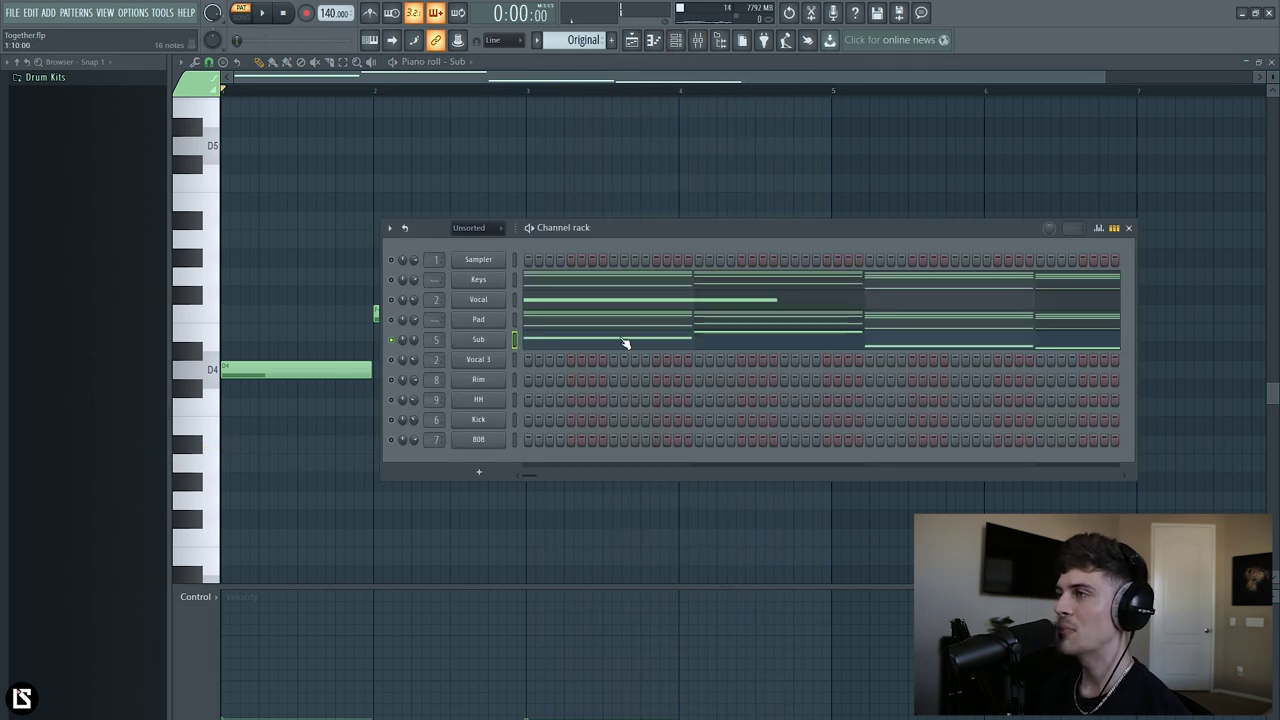
pyautogui.click(391, 279)
pyautogui.click(391, 319)
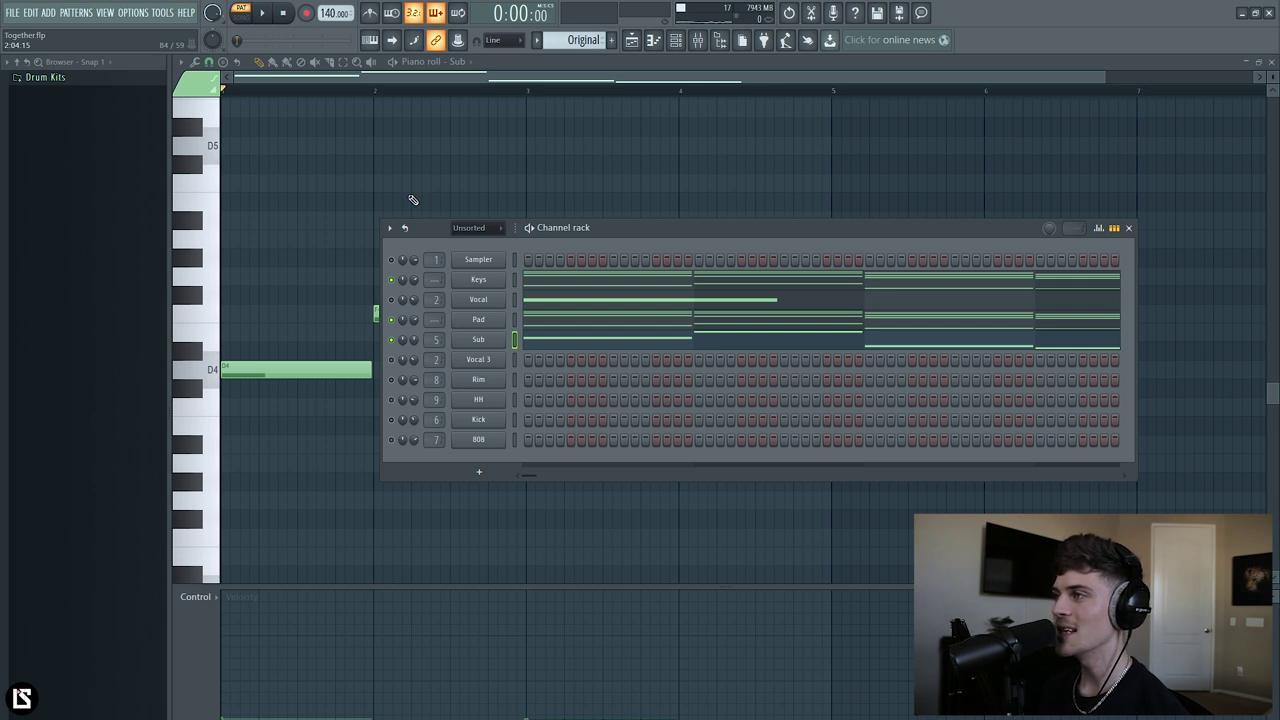
pyautogui.click(391, 299)
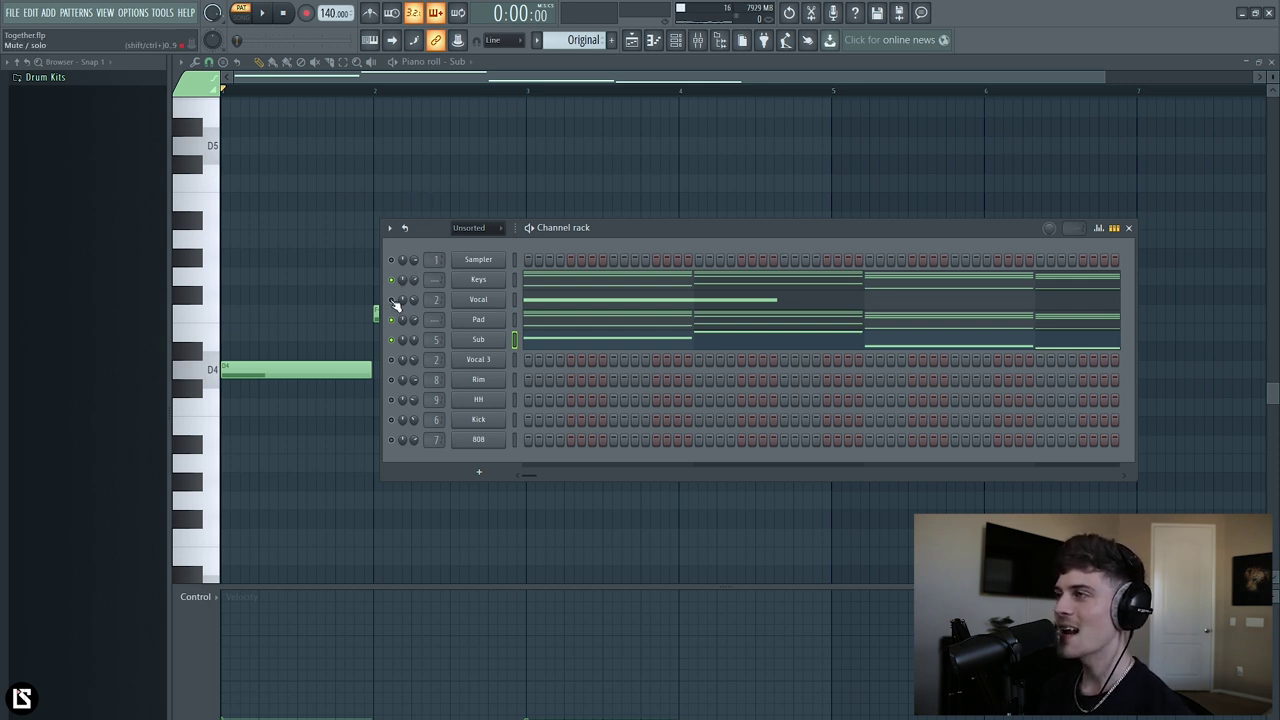
# Inspect the Vocal channel's Hooked plugin and play its single held note in the piano roll.
pyautogui.click(476, 301)
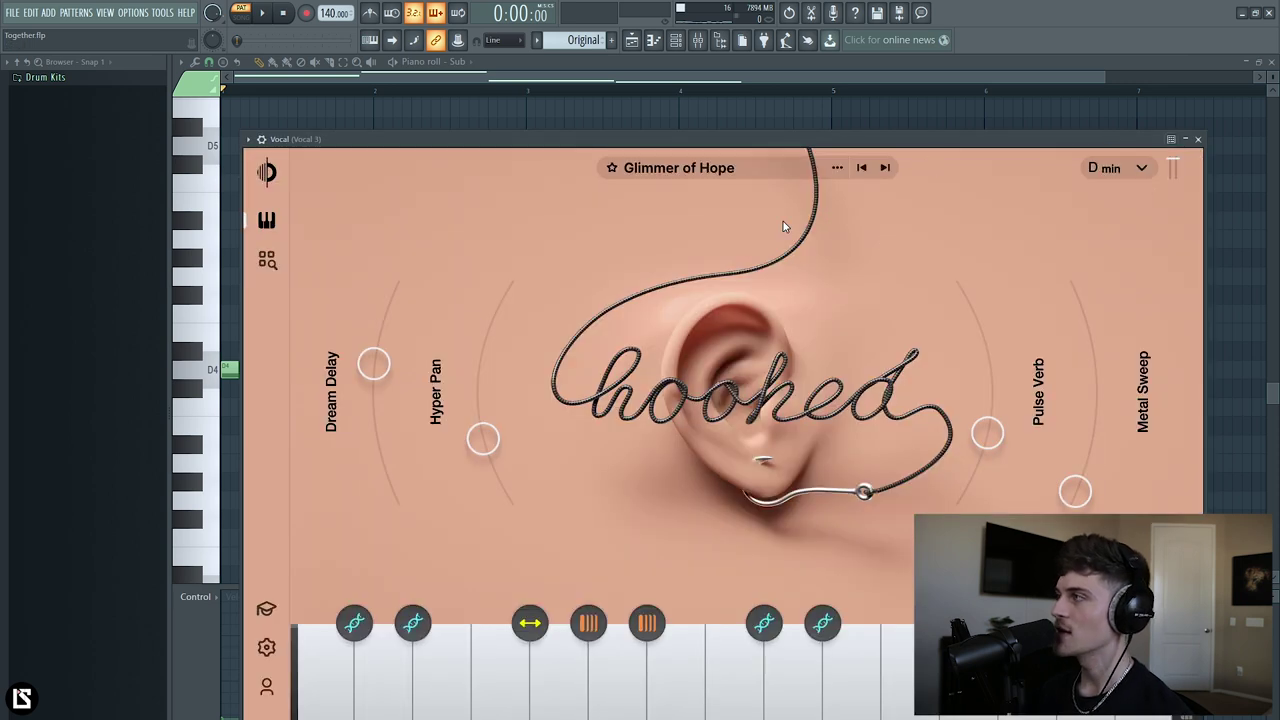
pyautogui.click(1198, 139)
pyautogui.click(563, 293)
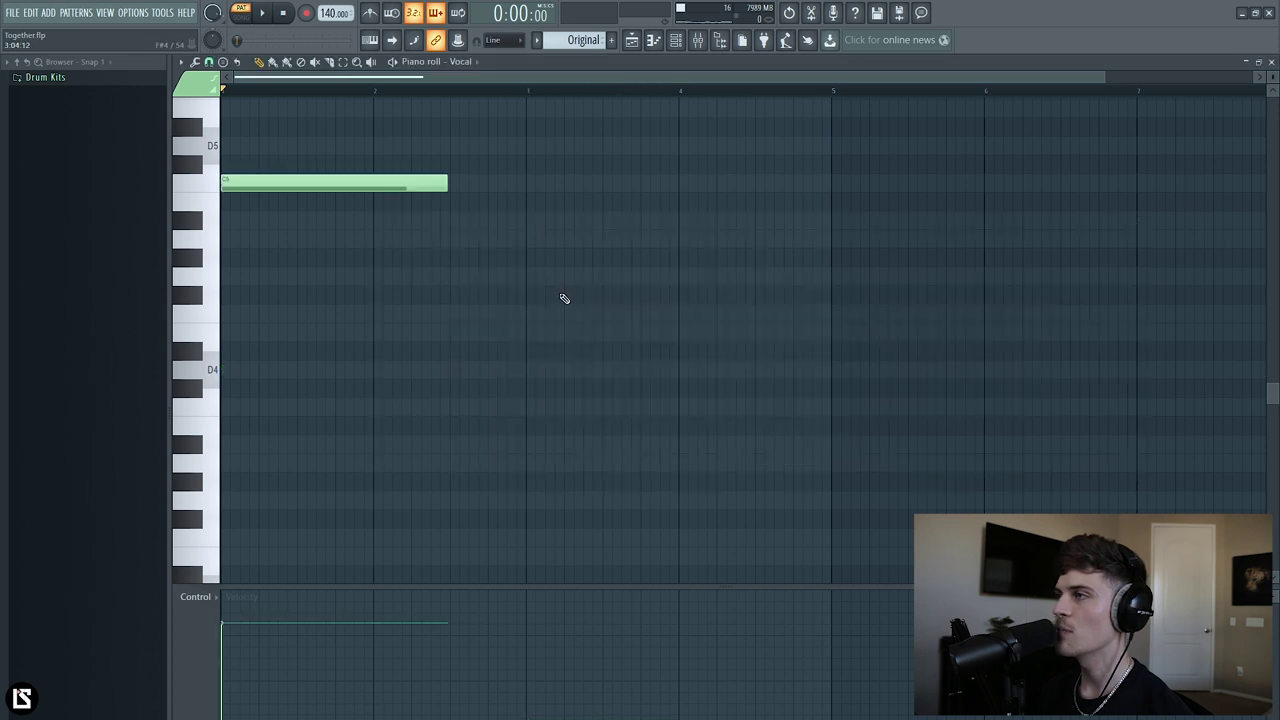
pyautogui.scroll(3, 790, 218)
pyautogui.press('space')
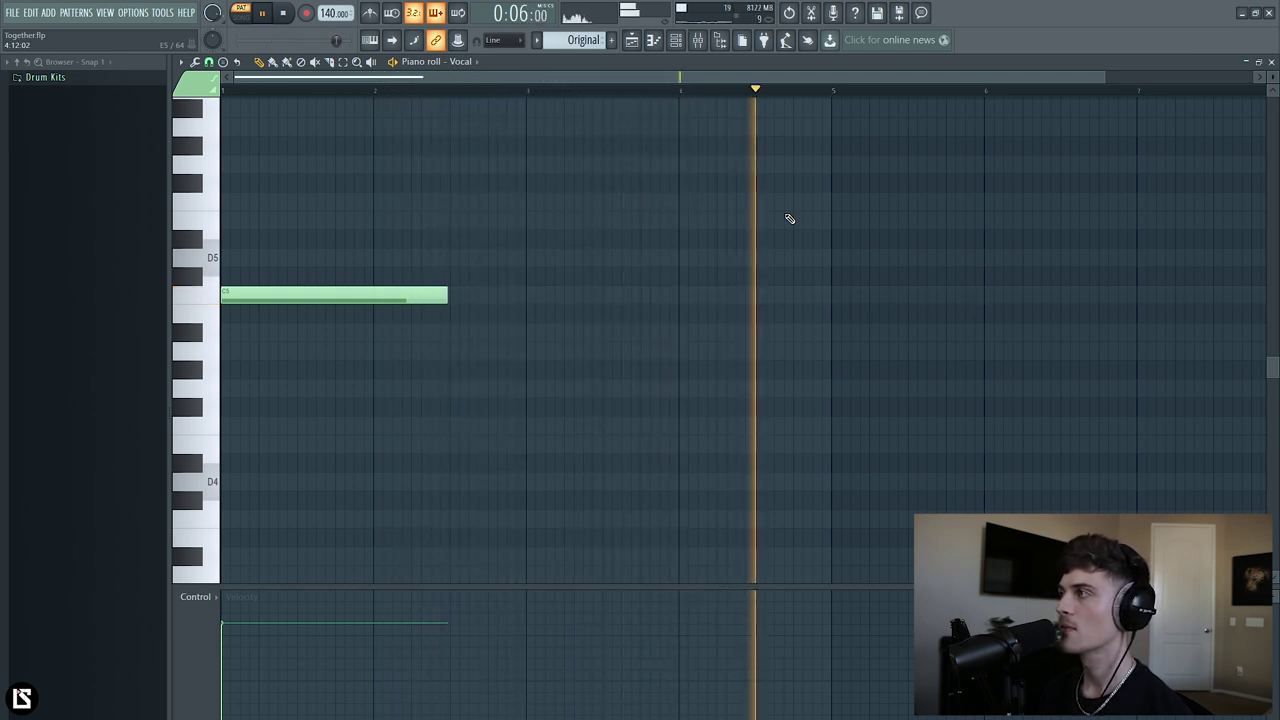
pyautogui.press('space')
# Open the Keys pattern in the piano roll and zoom out to show bars 1–5.
pyautogui.click(631, 40)
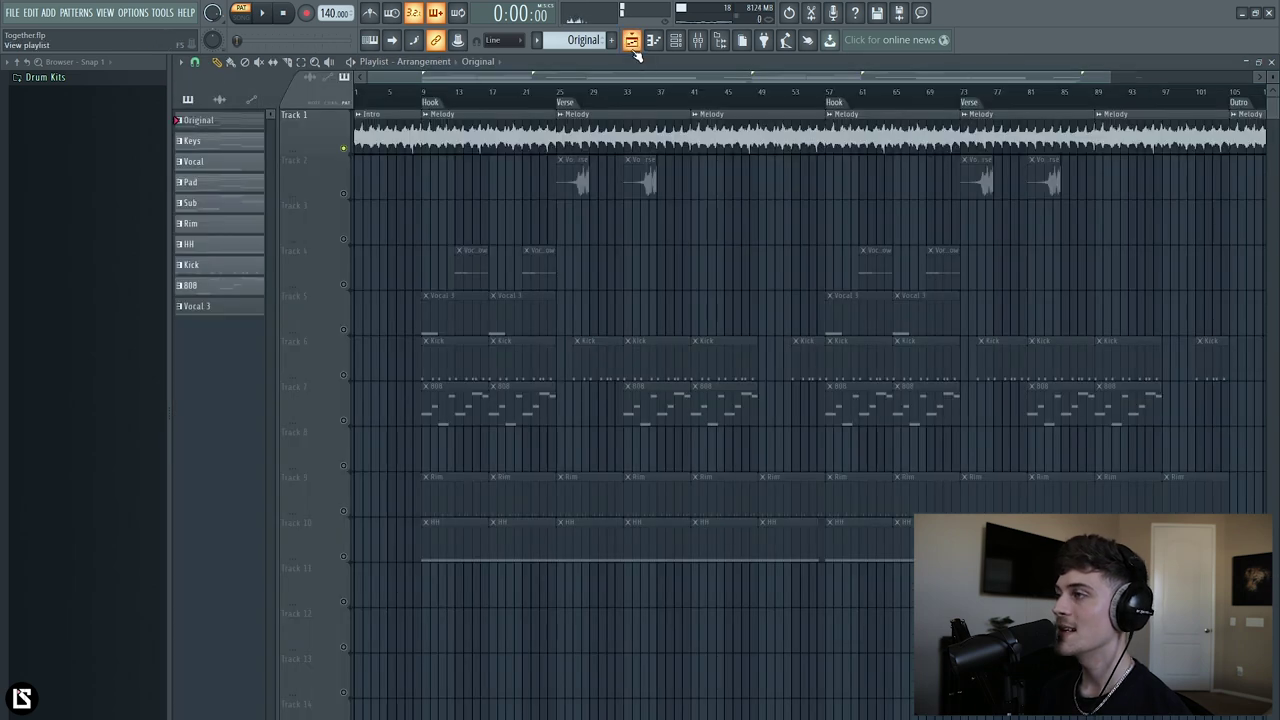
pyautogui.click(675, 40)
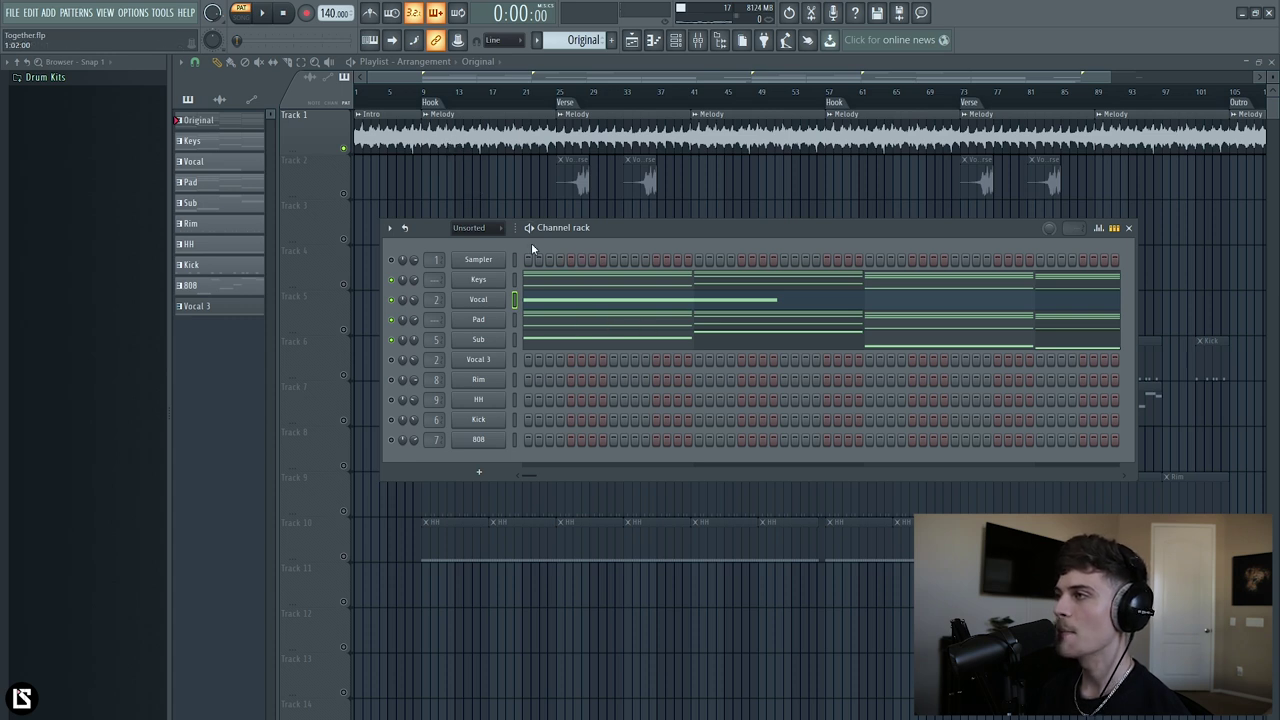
pyautogui.click(556, 289)
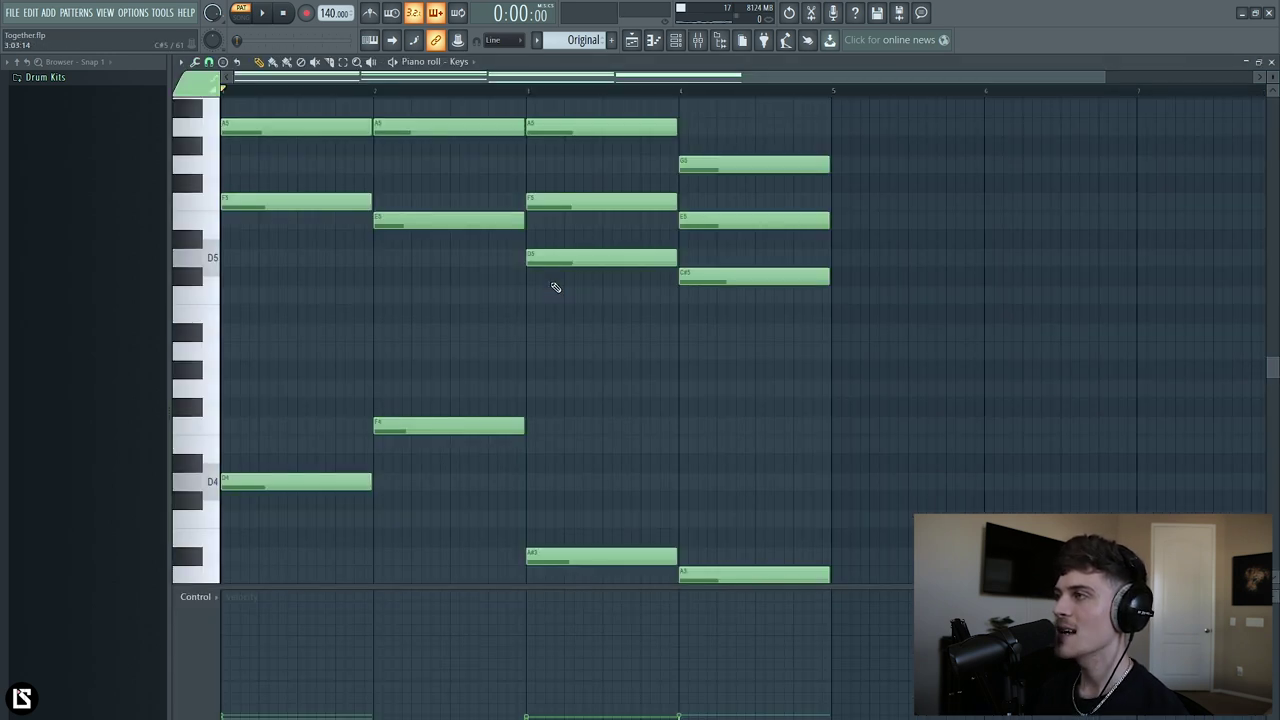
pyautogui.scroll(-1, 370, 100)
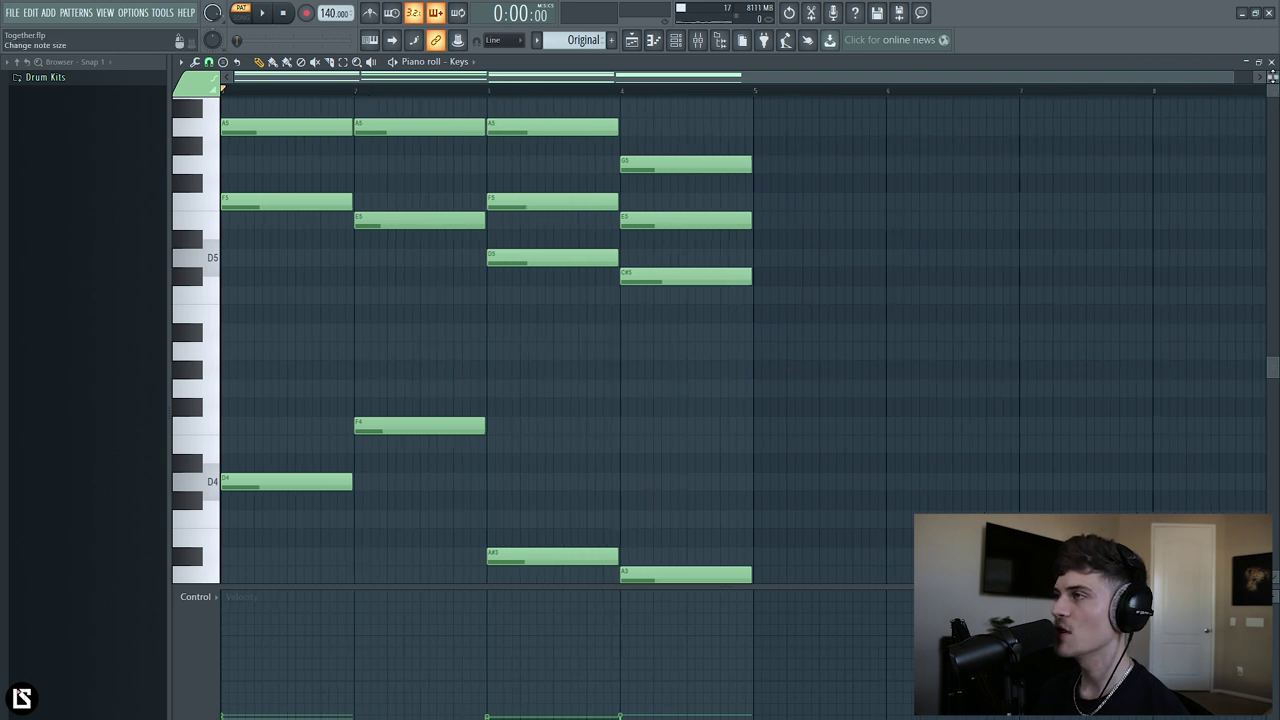
pyautogui.scroll(-1, 366, 100)
pyautogui.scroll(-2, 480, 330)
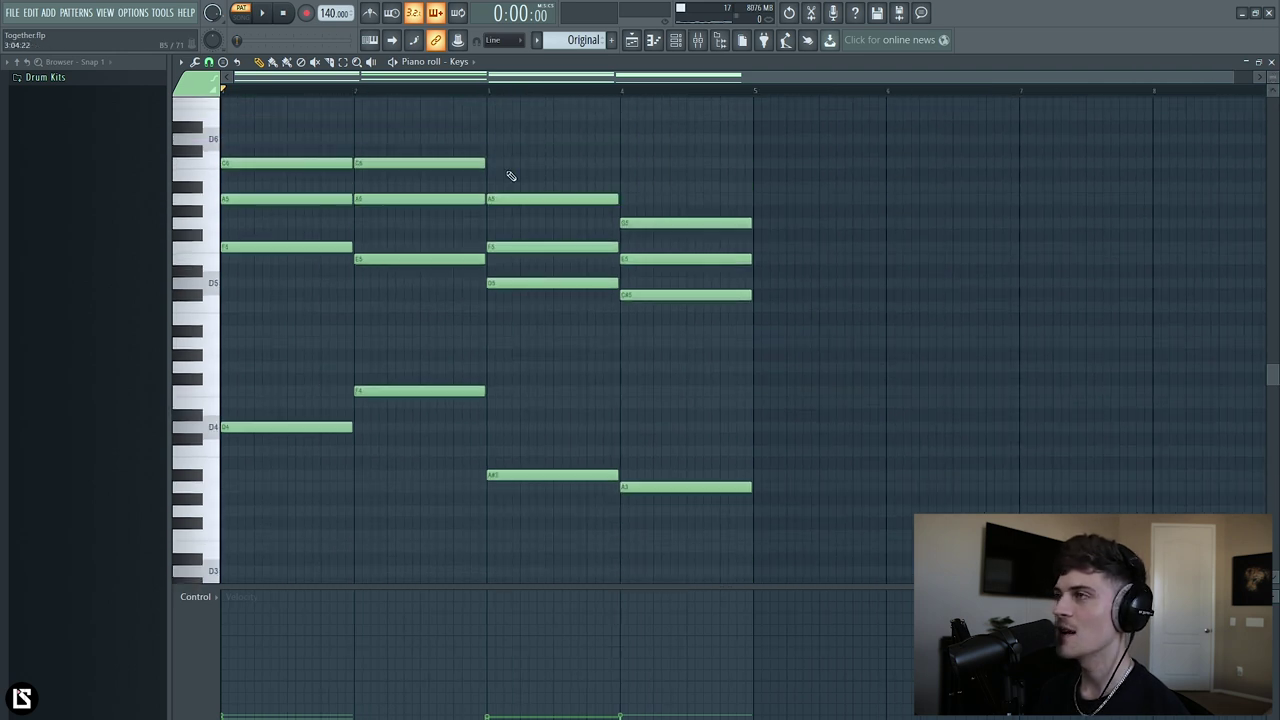
# Flip the Keys, Pad and Sub patterns horizontally with the score flipper (Alt+Y).
pyautogui.hotkey('ctrl', 'a')
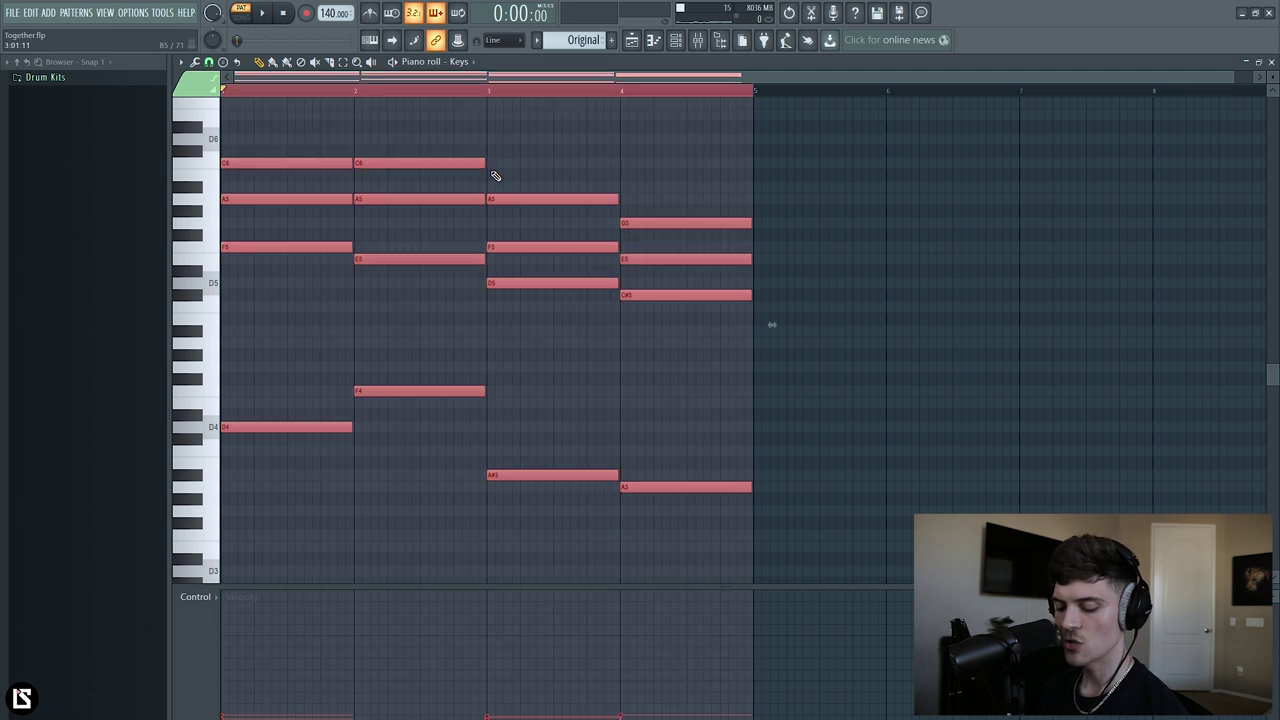
pyautogui.hotkey('alt', 'y')
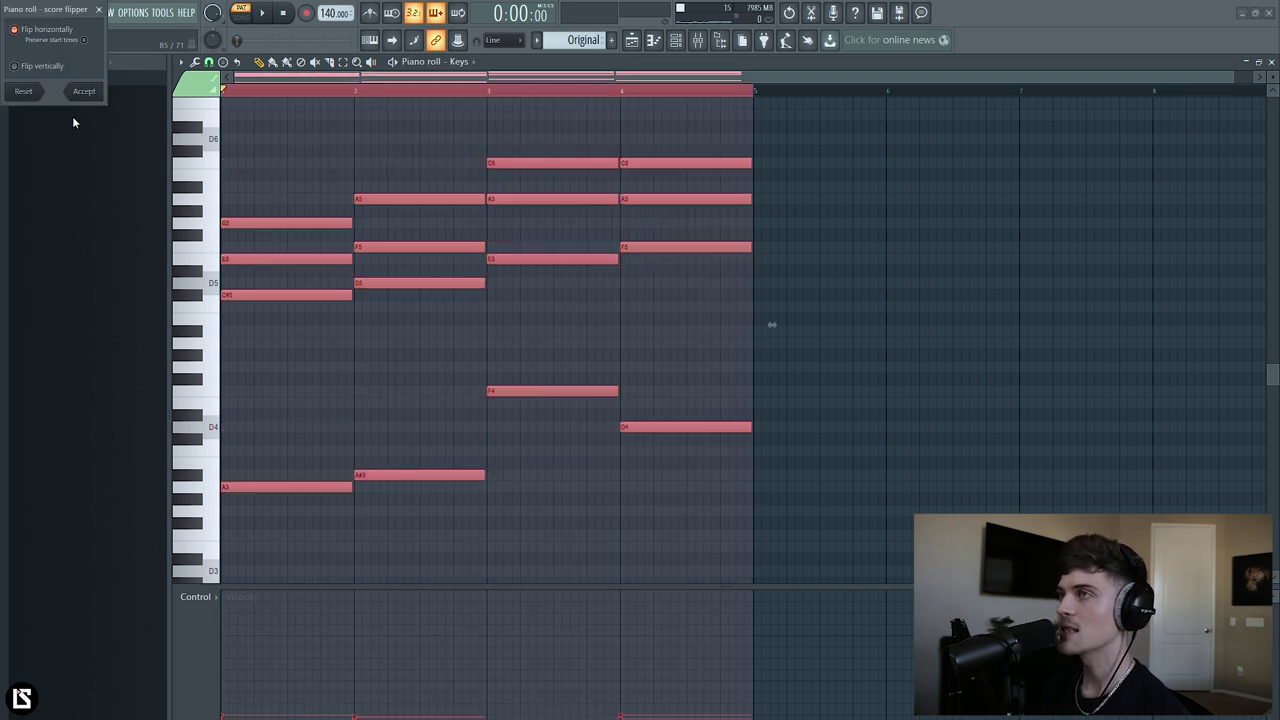
pyautogui.click(84, 91)
pyautogui.click(645, 298)
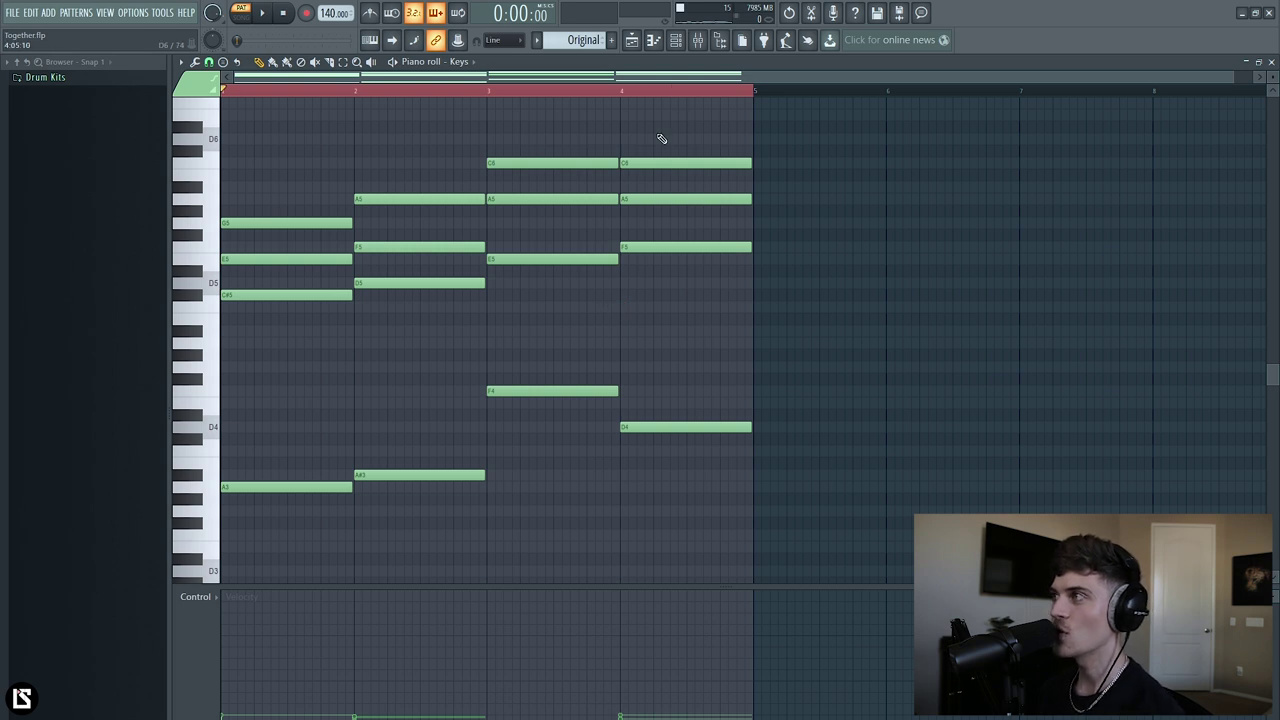
pyautogui.click(675, 40)
pyautogui.hotkey('alt', 'y')
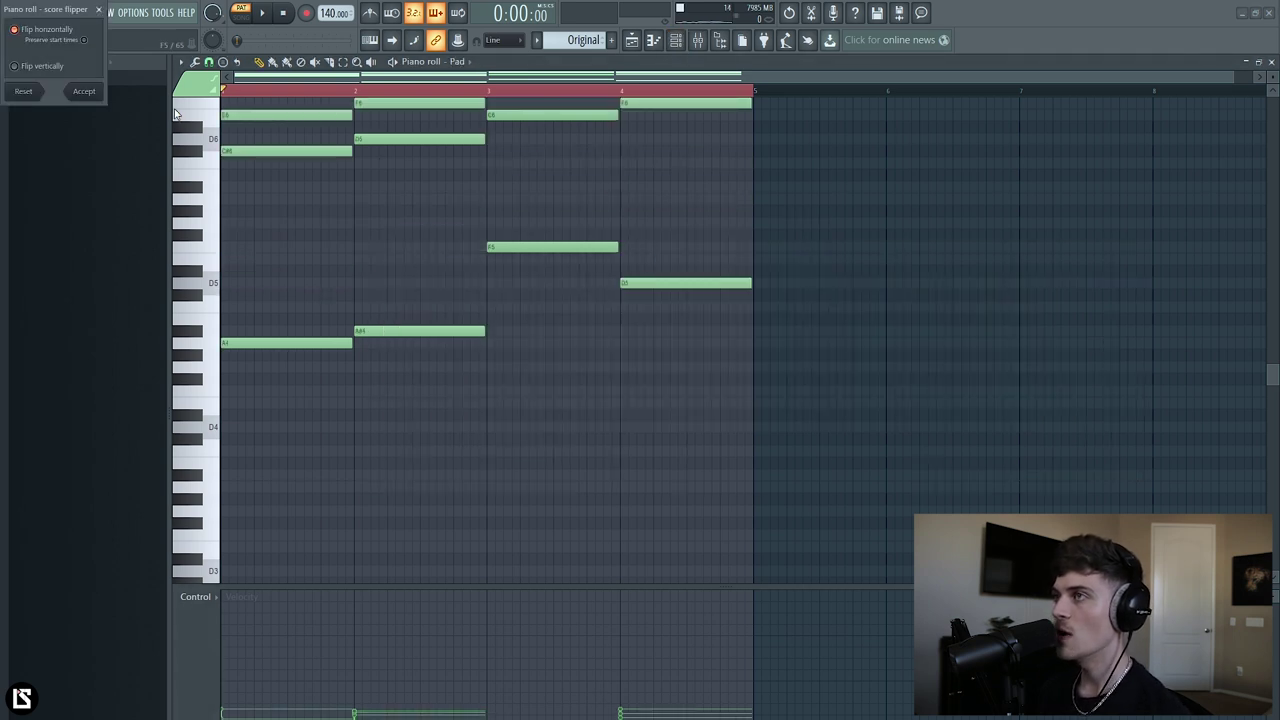
pyautogui.click(84, 91)
pyautogui.click(675, 40)
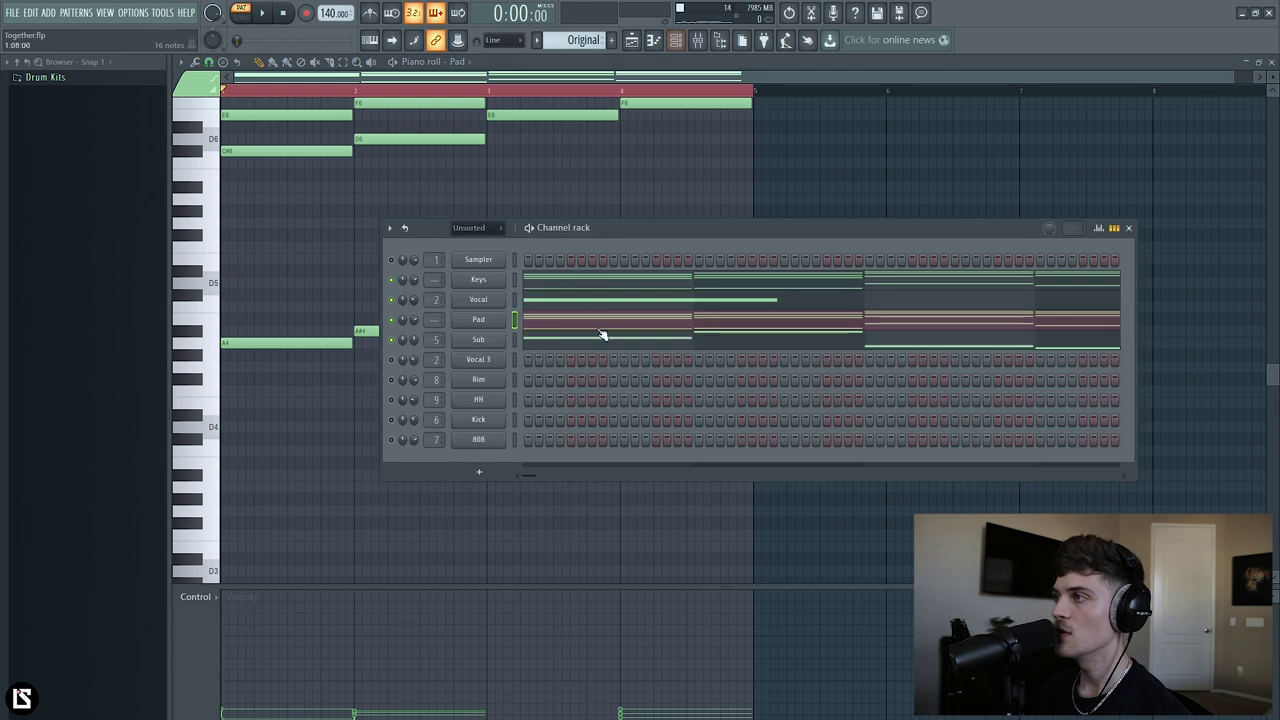
pyautogui.click(589, 345)
pyautogui.hotkey('alt', 'y')
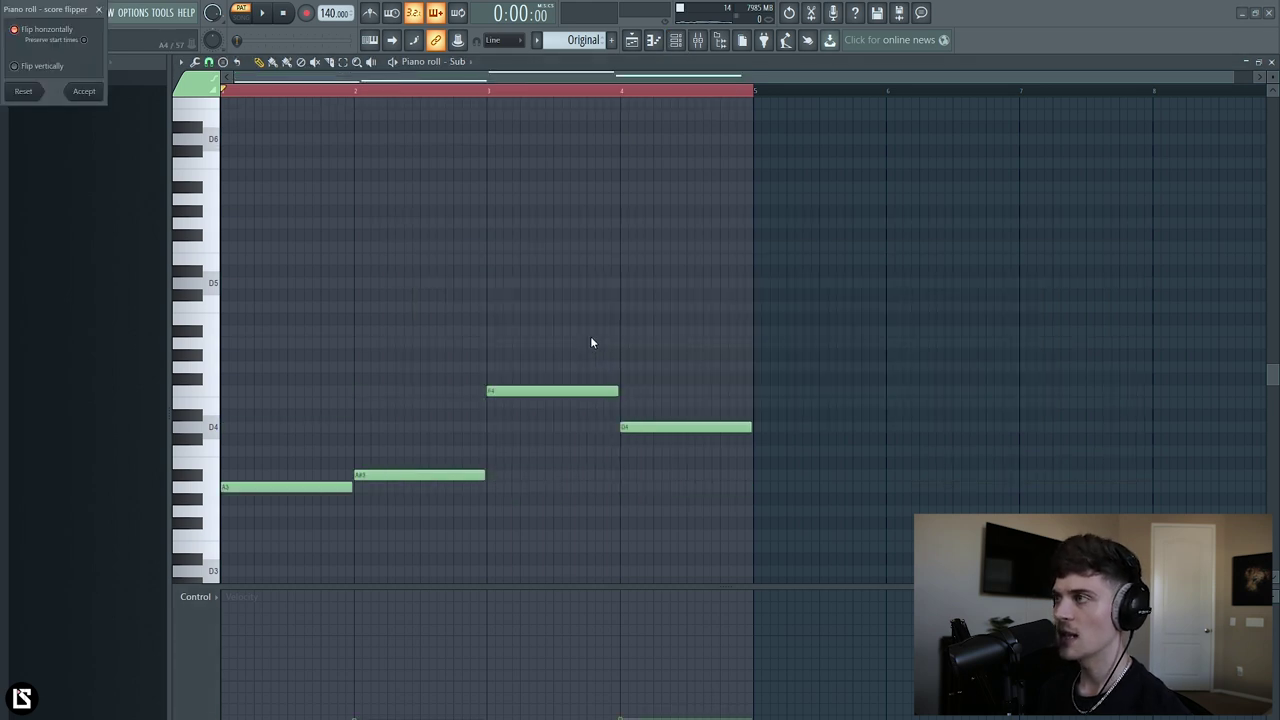
pyautogui.click(88, 92)
# Play the arrangement from bar 9 and select the Track 2 vocal clips and Track 1 Melody clip.
pyautogui.click(636, 38)
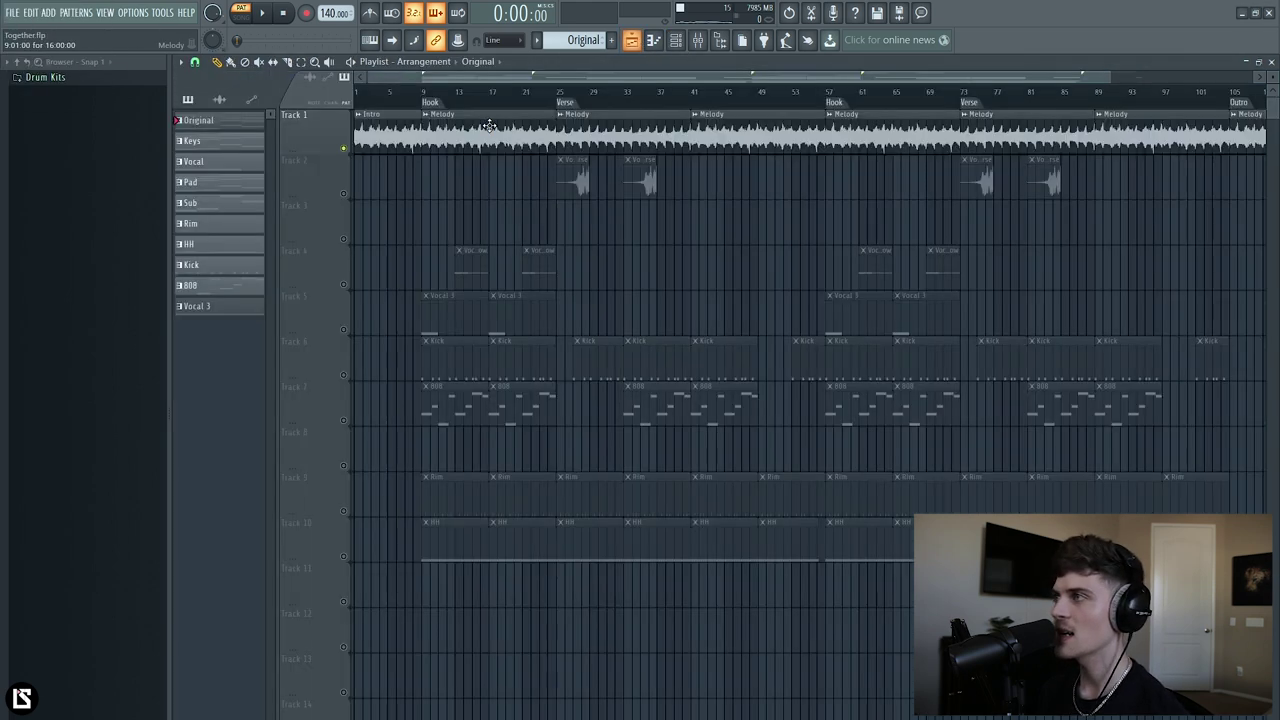
pyautogui.click(423, 95)
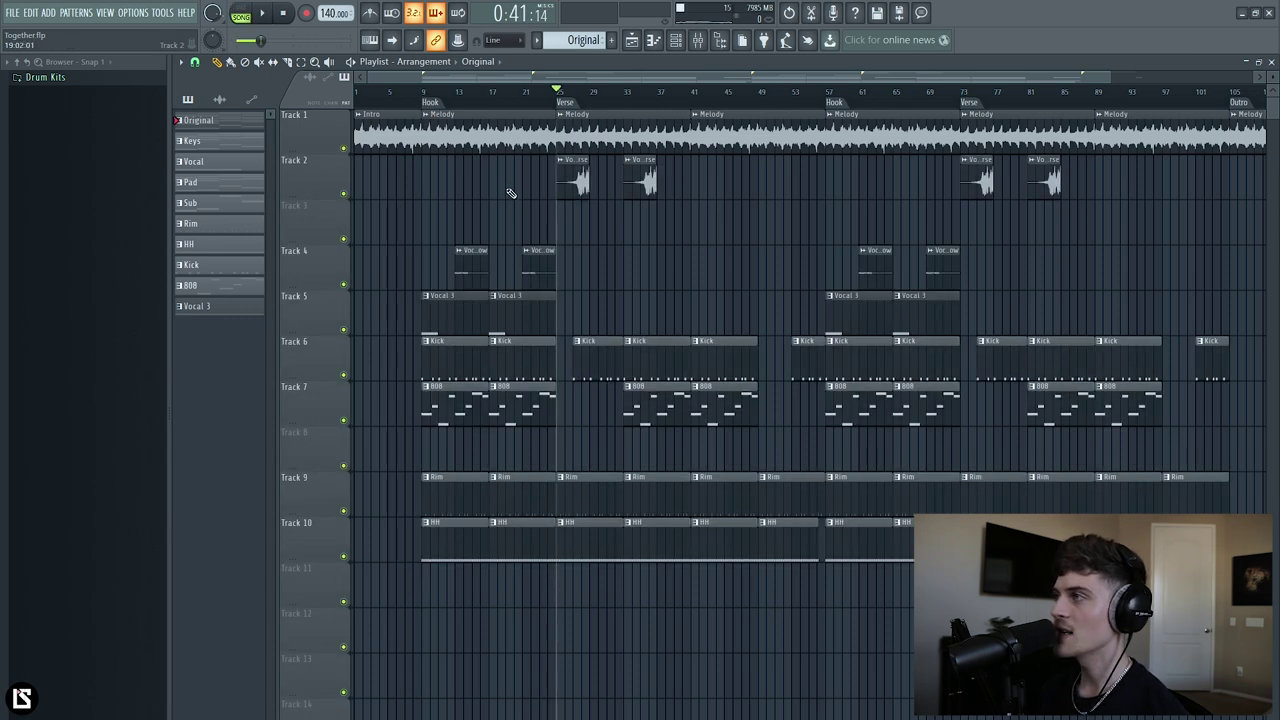
pyautogui.moveTo(476, 153); pyautogui.dragTo(707, 193)
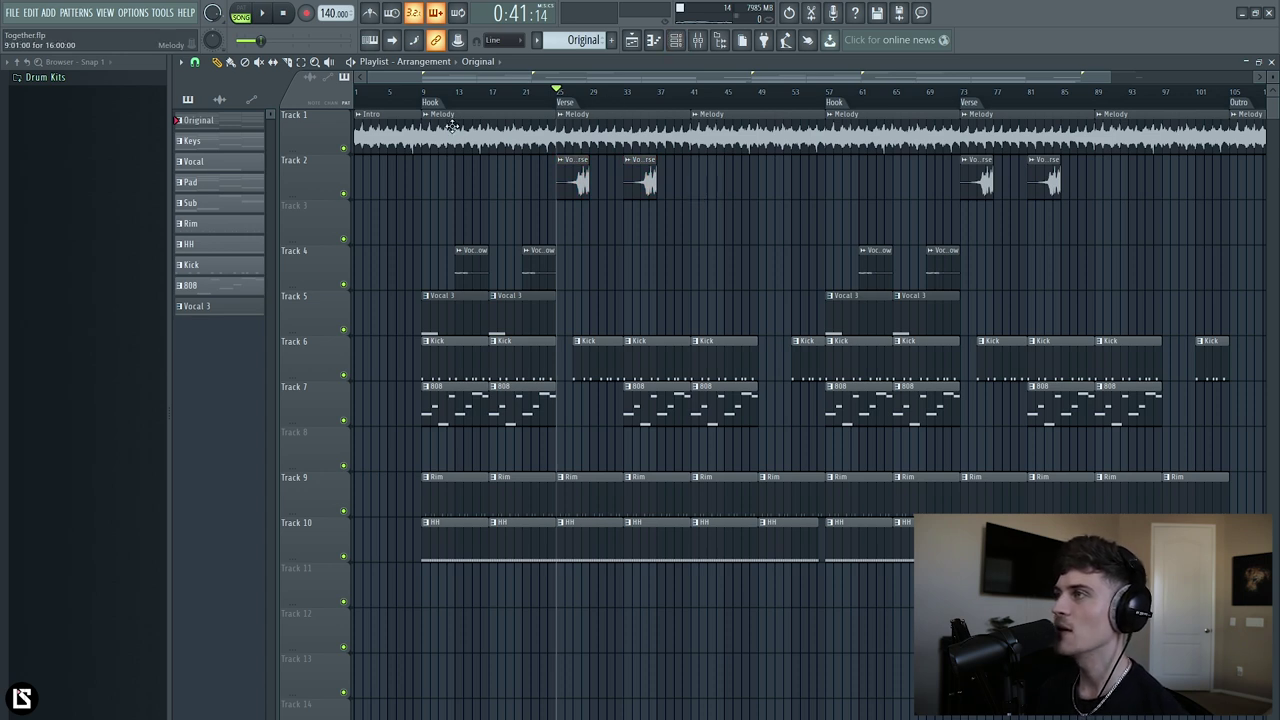
pyautogui.moveTo(457, 128); pyautogui.dragTo(692, 199)
pyautogui.click(500, 193)
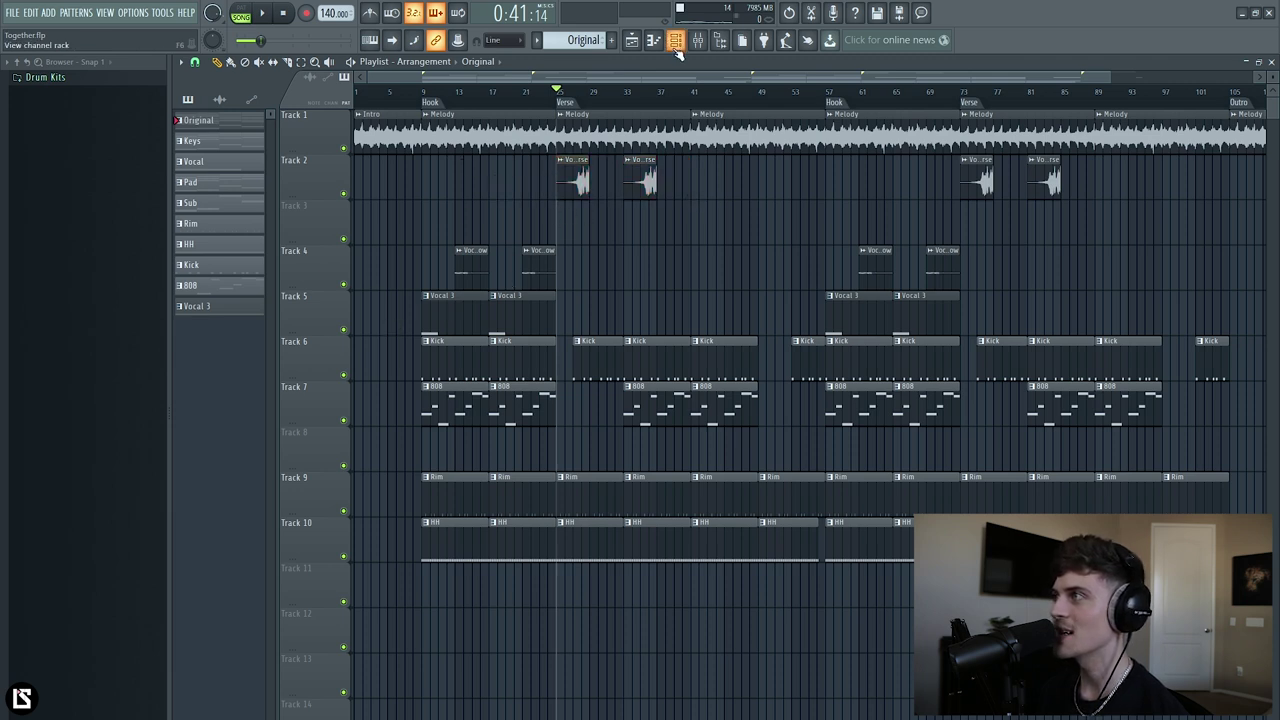
# Make Original the current pattern from the channel rack.
pyautogui.press('F6')
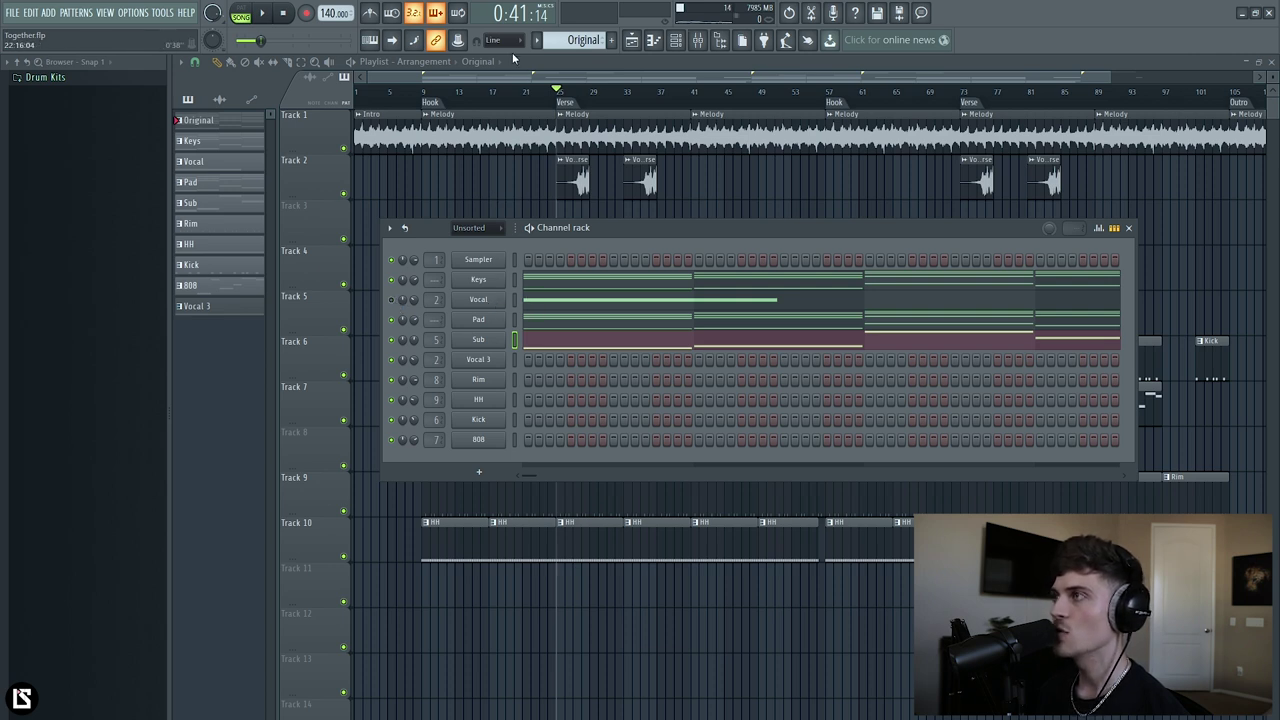
pyautogui.scroll(-1, 475, 93)
pyautogui.click(215, 120)
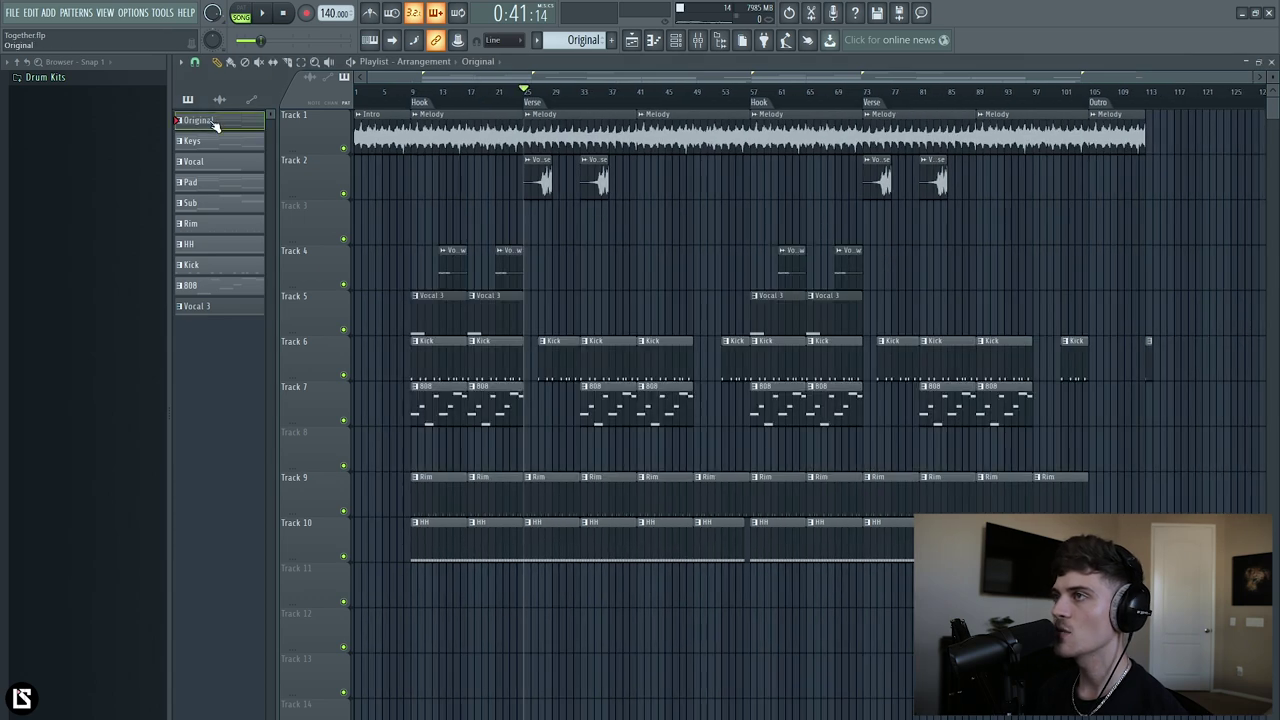
# Place a second Original pattern clip at bar 125.
pyautogui.hscroll(3, 832, 76)
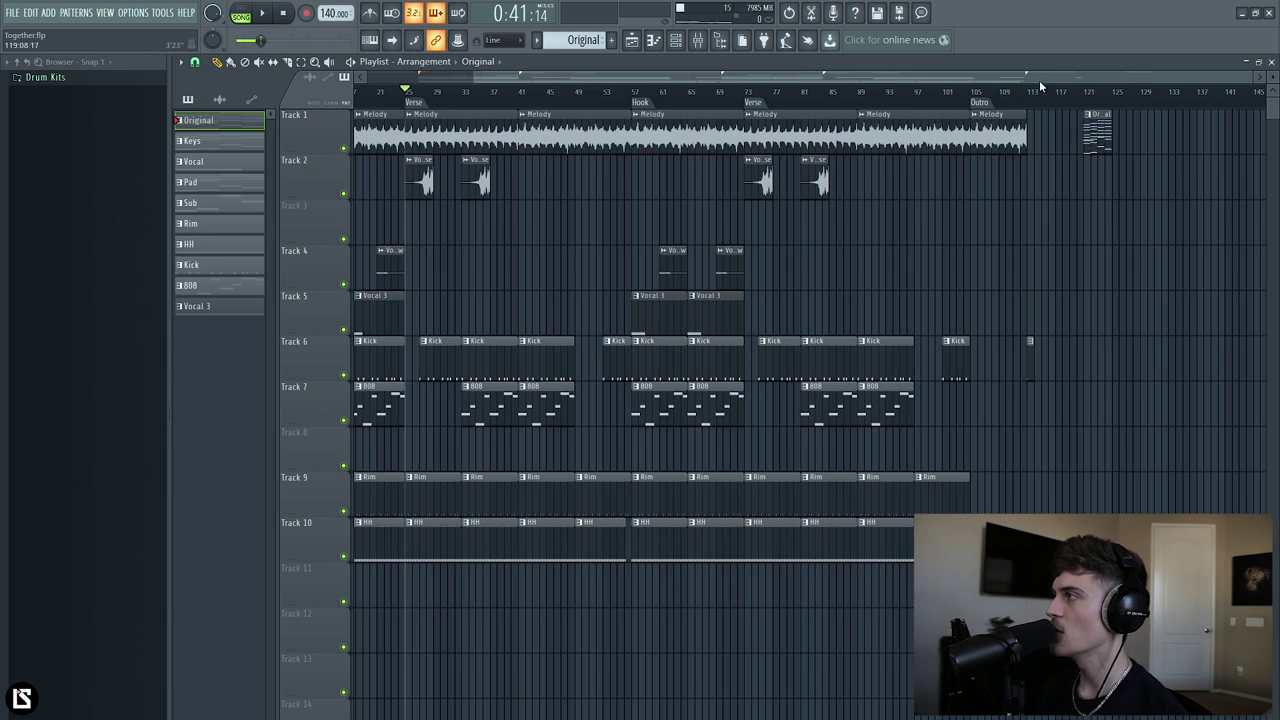
pyautogui.scroll(3, 1039, 80)
pyautogui.hscroll(3, 992, 78)
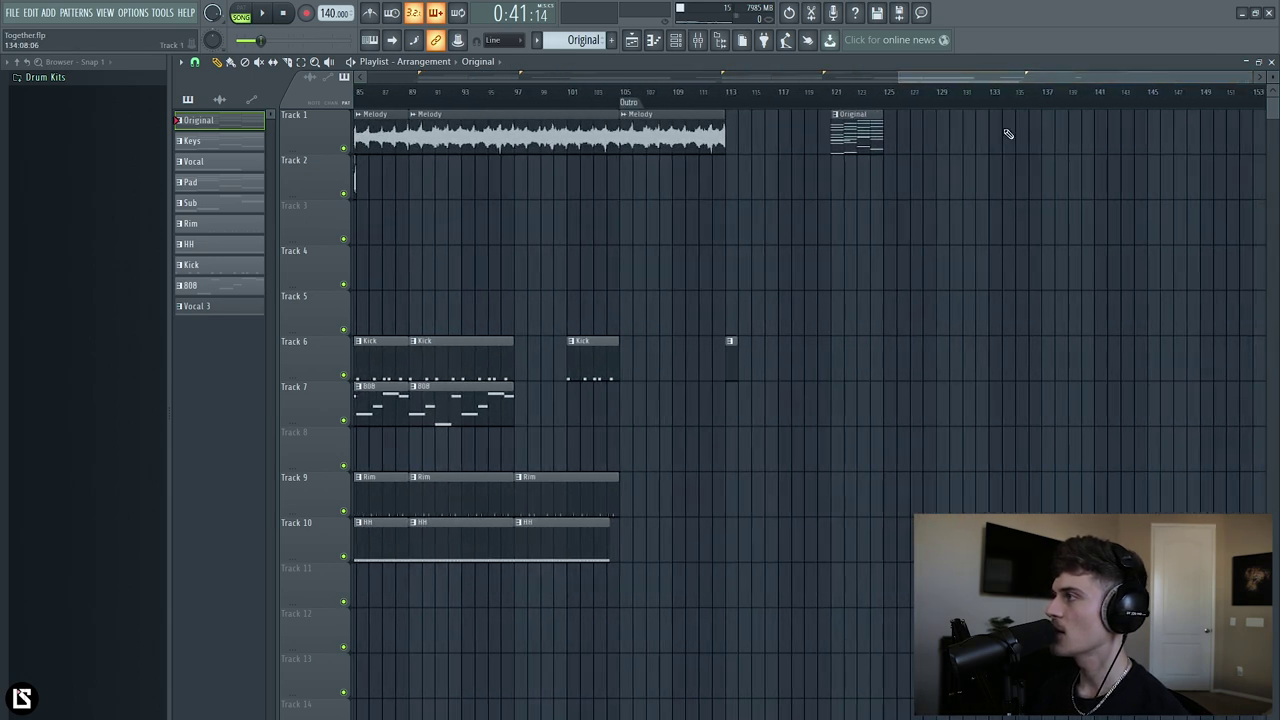
pyautogui.click(902, 133)
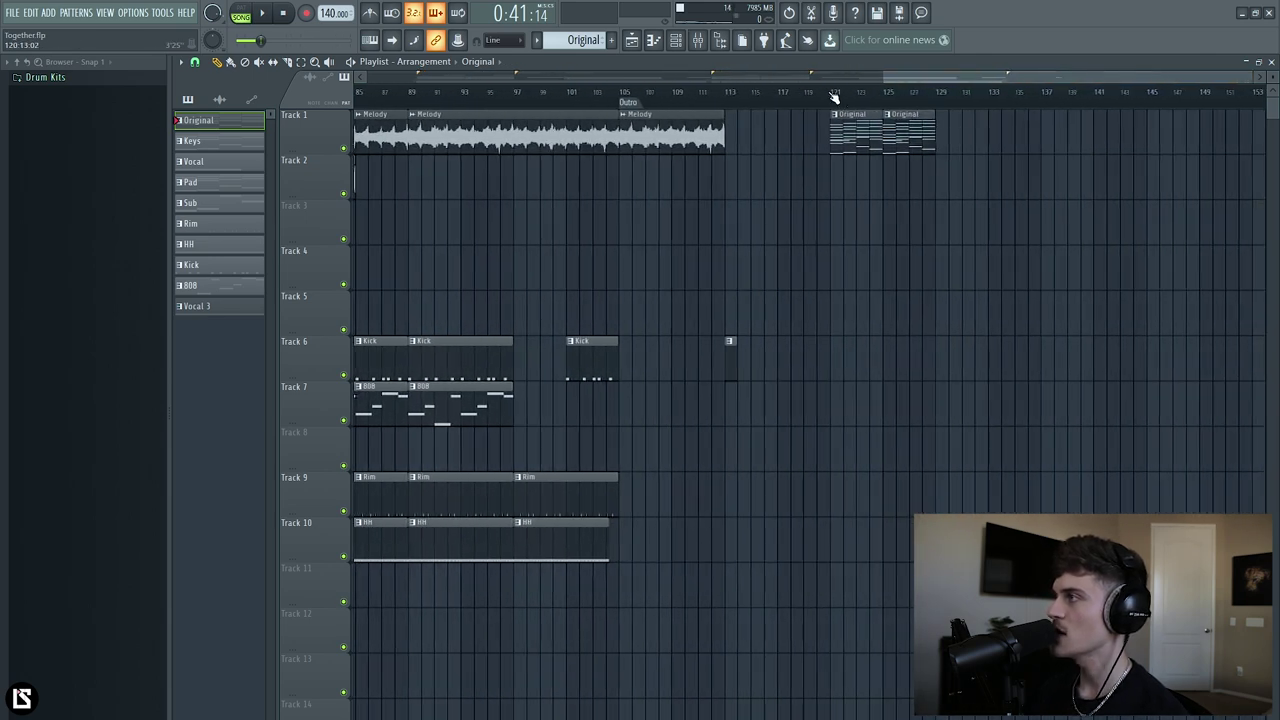
# Consolidate bars 121–129 into one audio clip, play it, and open its sample settings.
pyautogui.moveTo(840, 103); pyautogui.dragTo(940, 126)
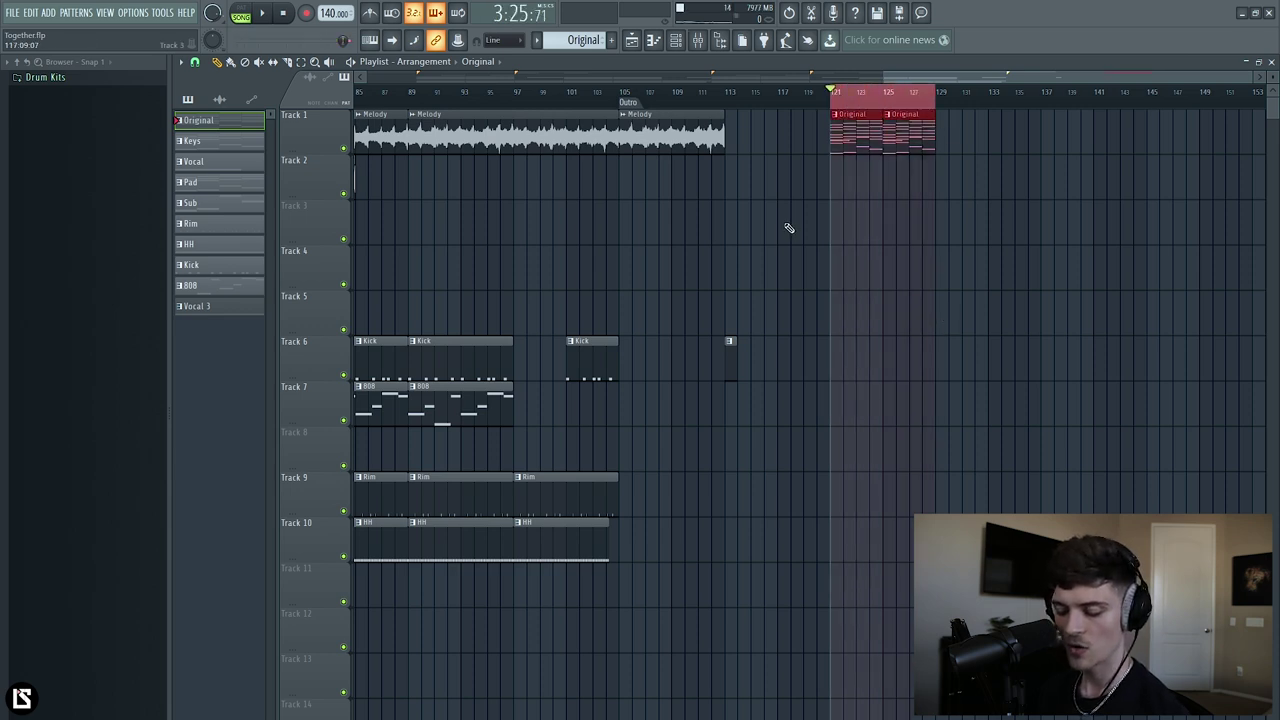
pyautogui.hotkey('ctrl', 'alt', 'c')
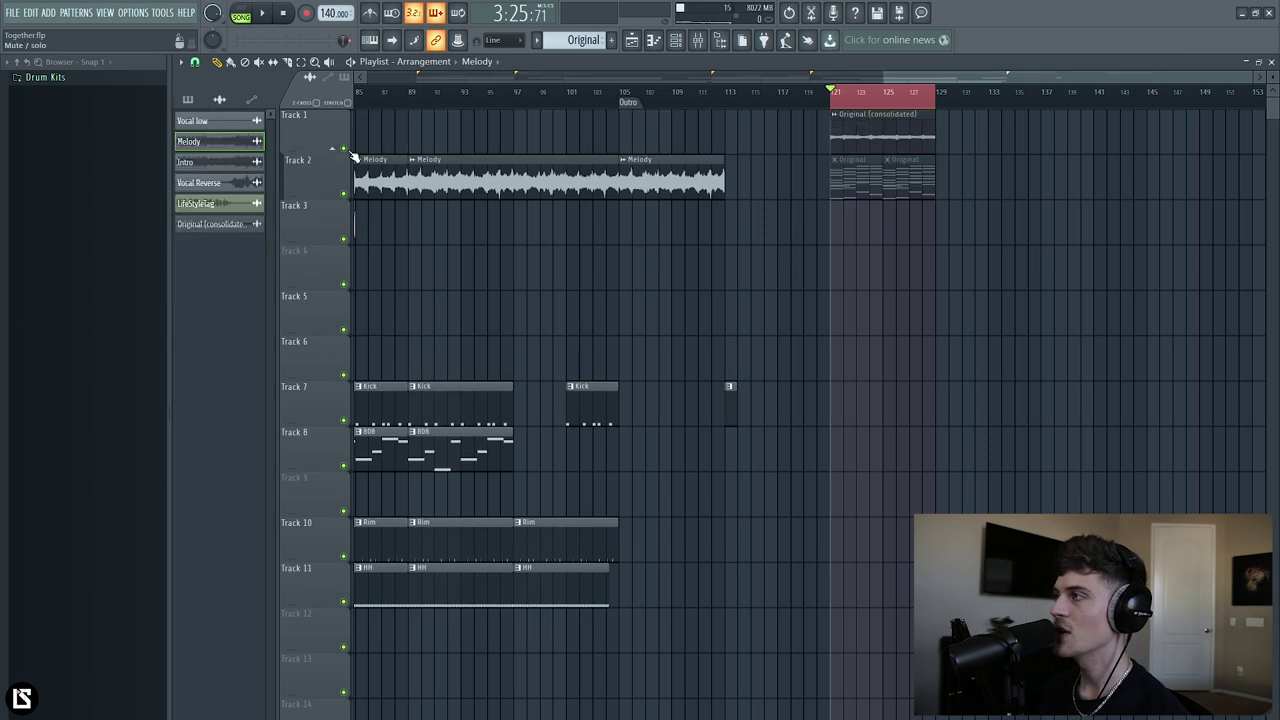
pyautogui.press('space')
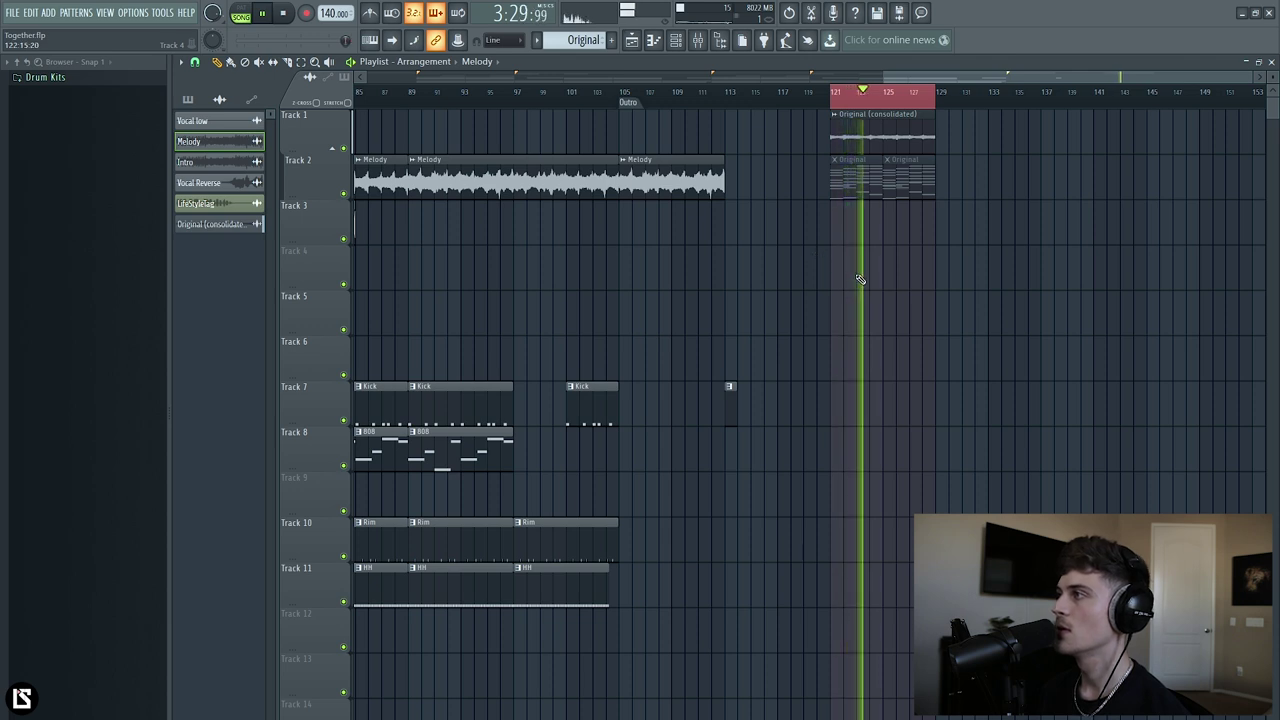
pyautogui.press('space')
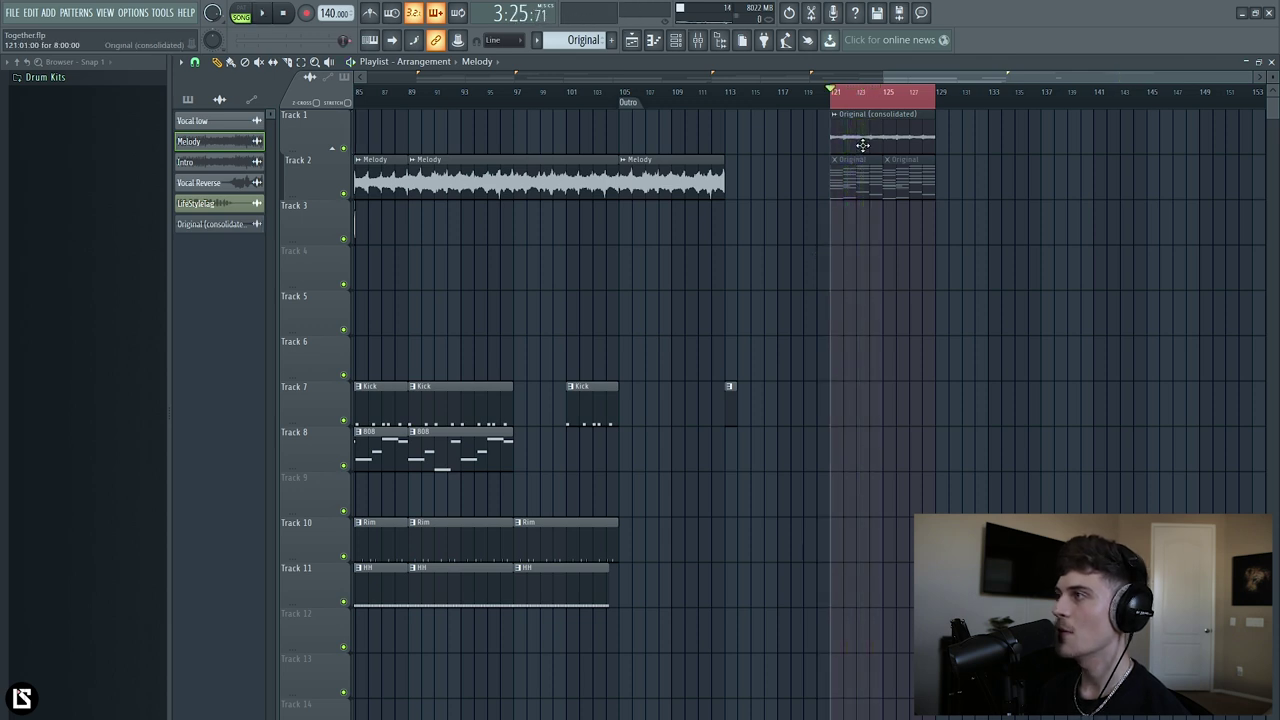
pyautogui.doubleClick(862, 147)
# Reverse the Original (consolidated) sample, play it back to hear the result, and close its settings.
pyautogui.click(414, 312)
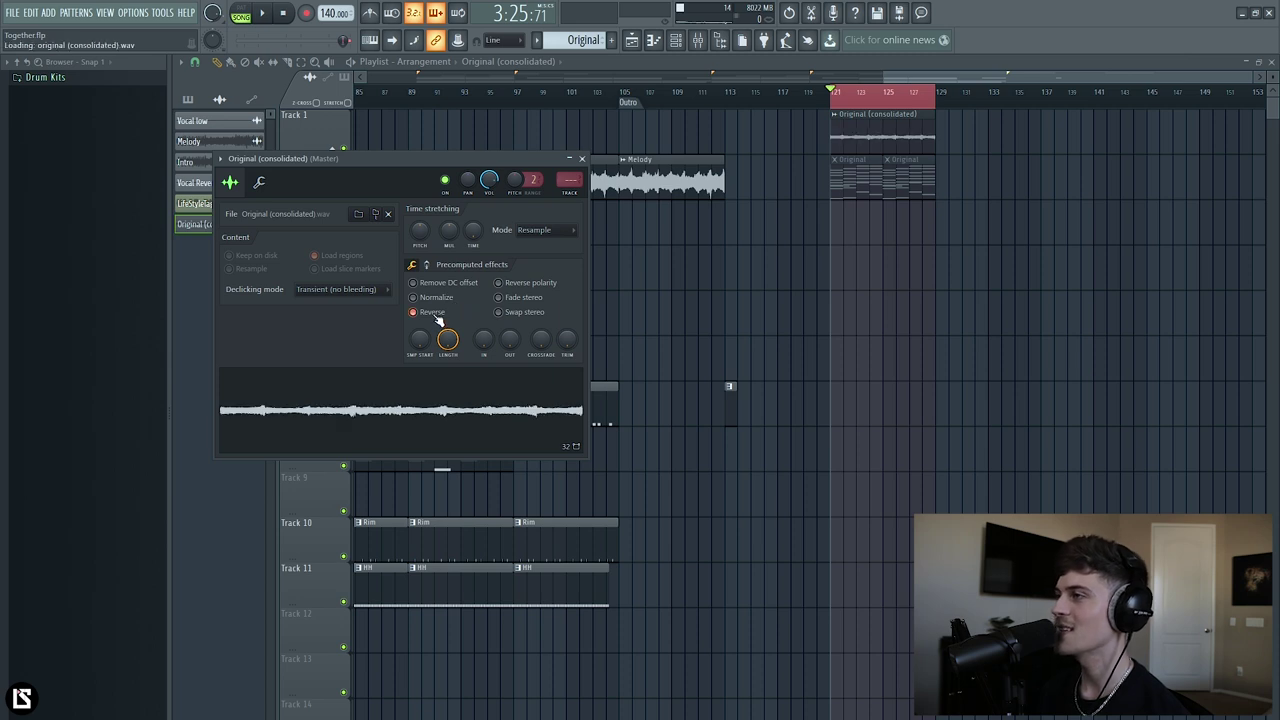
pyautogui.press('space')
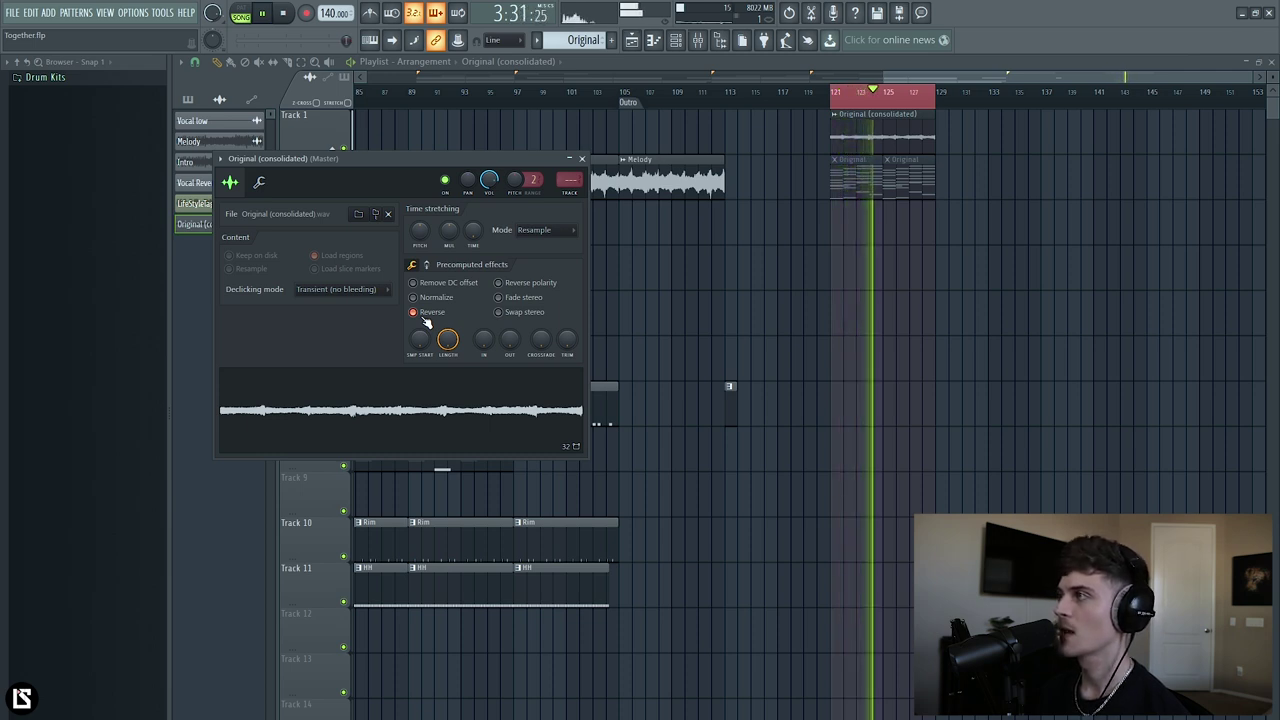
pyautogui.press('space')
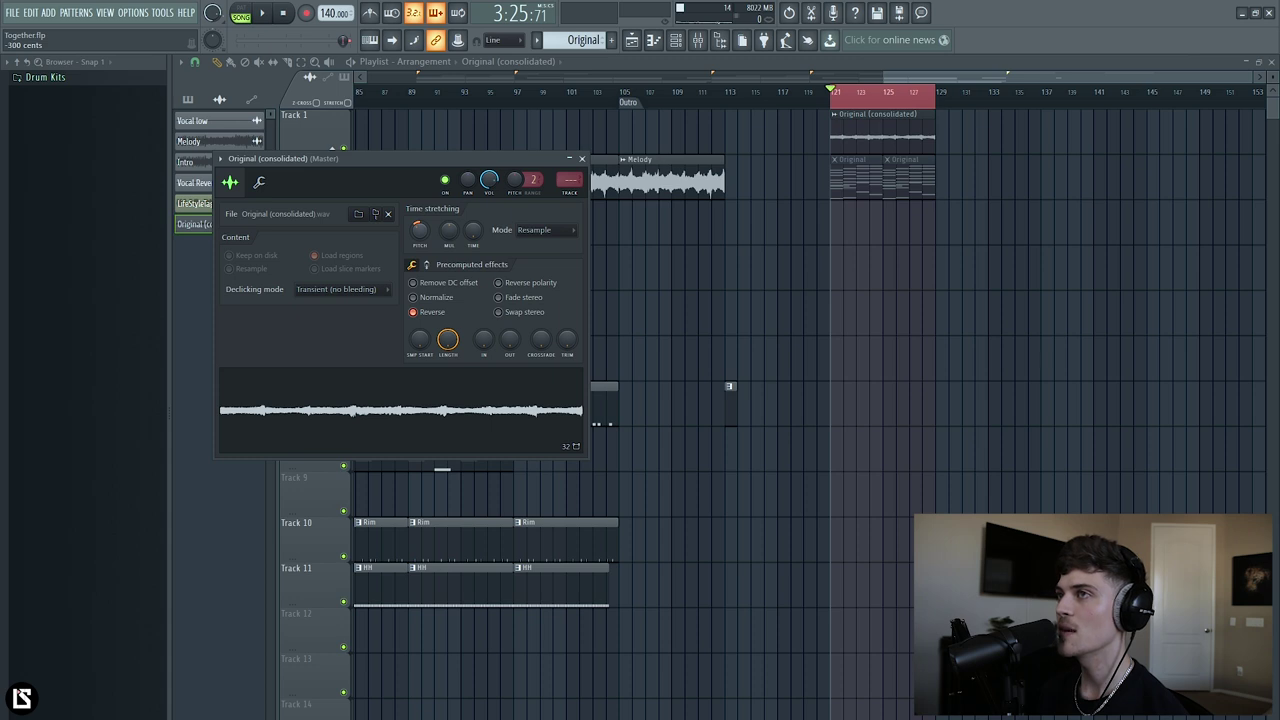
pyautogui.press('Escape')
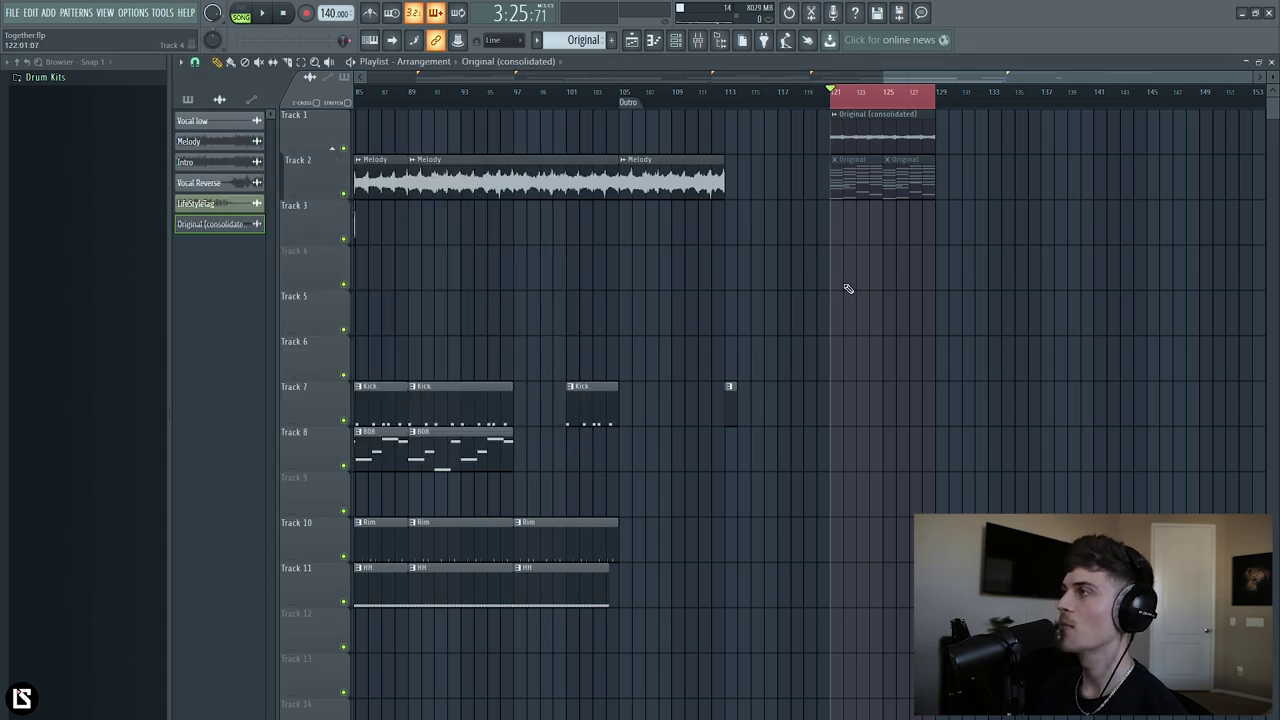
# Audition bar 121, then delete the Original (consolidated) pattern and its clip.
pyautogui.press('space')
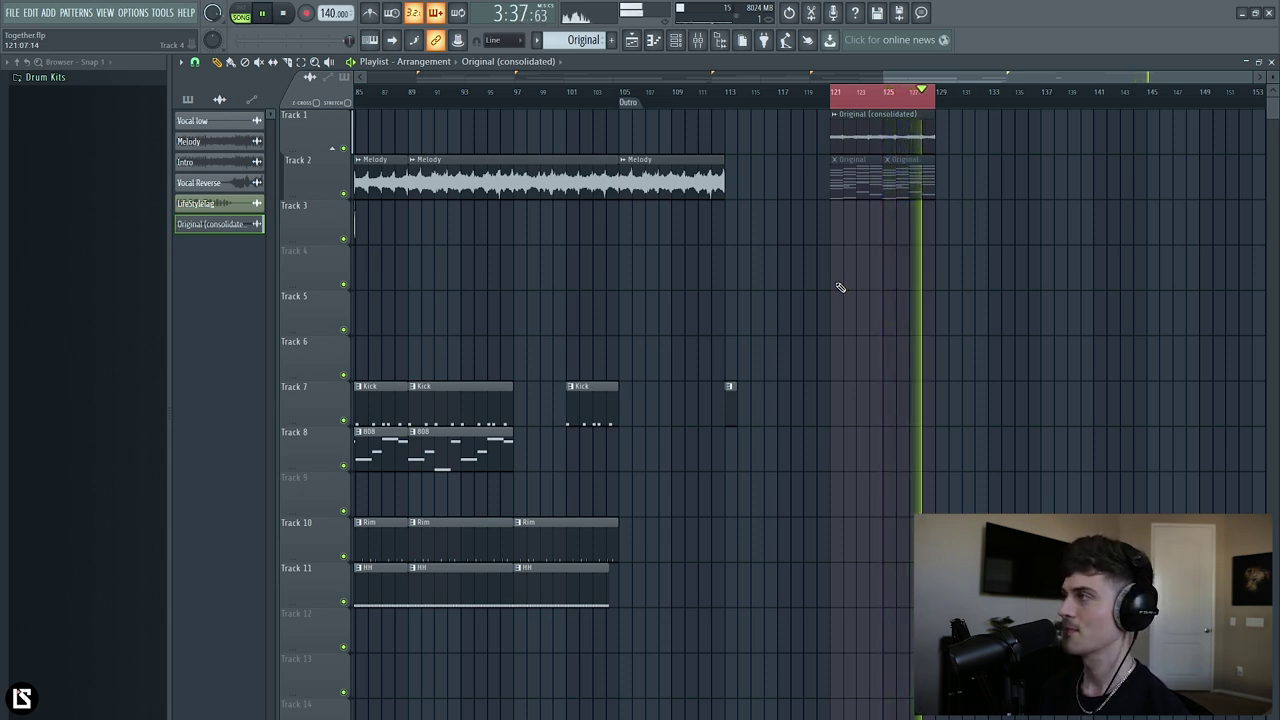
pyautogui.press('space')
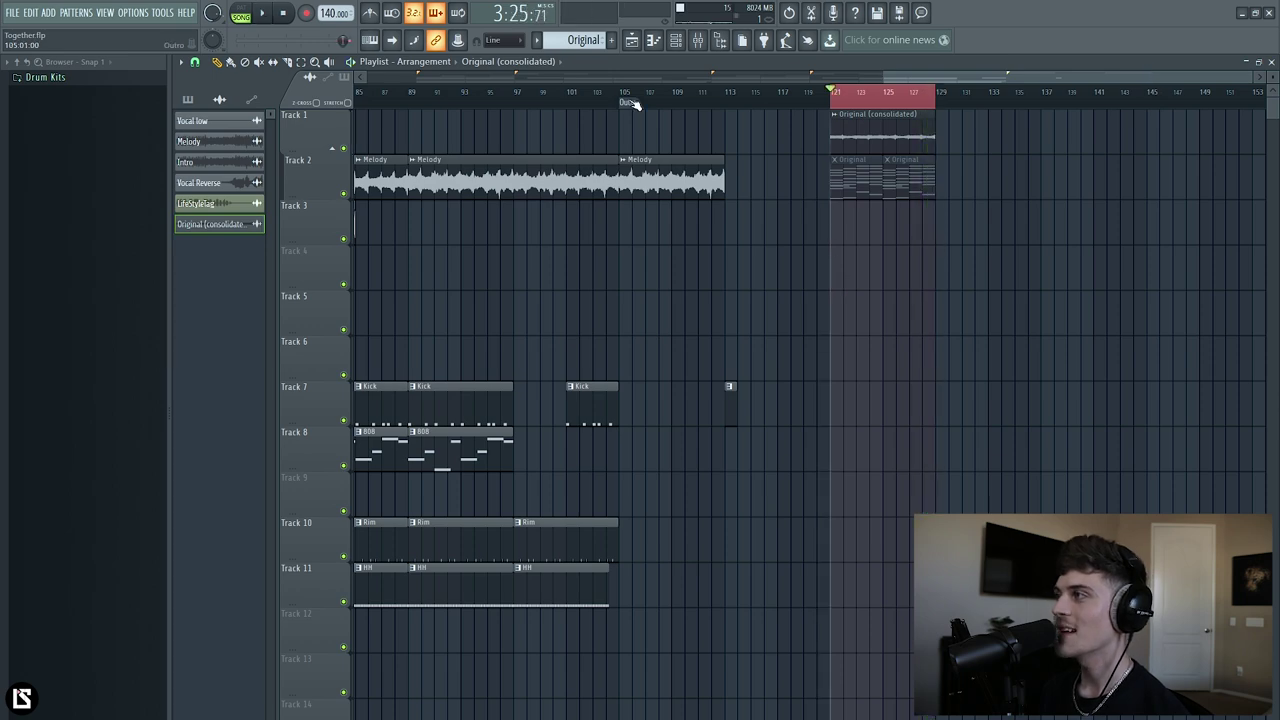
pyautogui.scroll(-5, 630, 103)
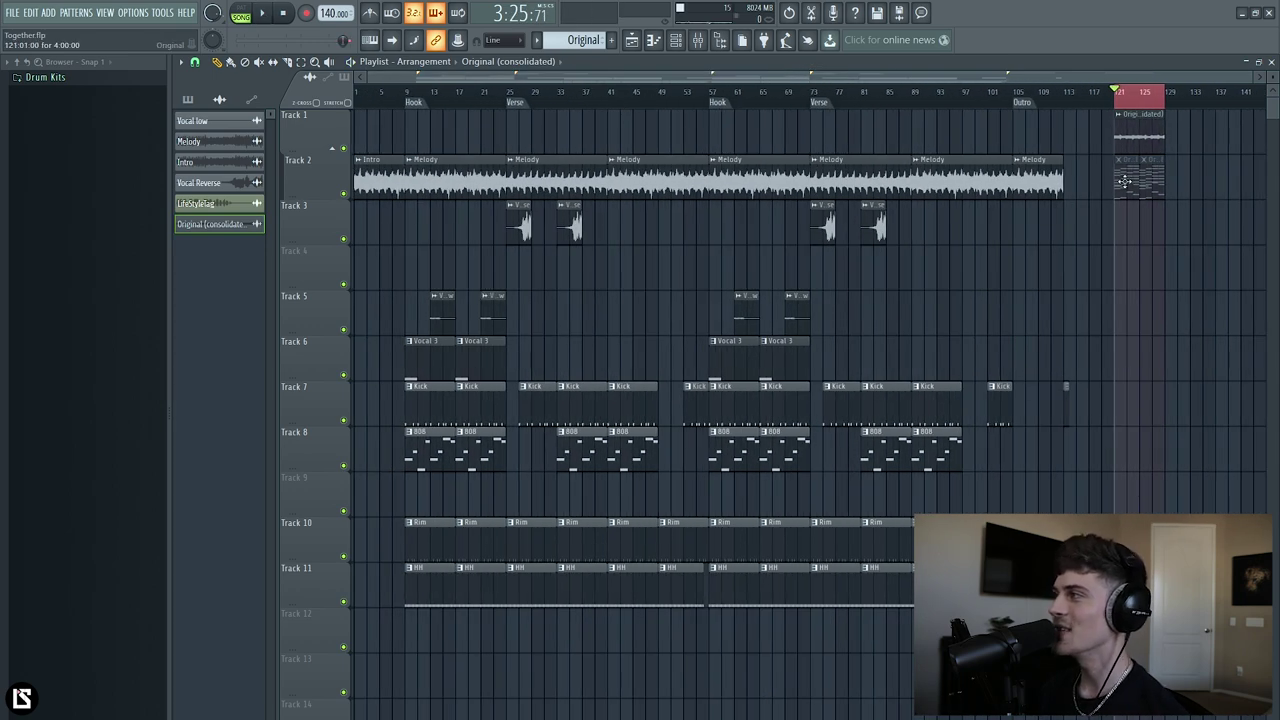
pyautogui.rightClick(226, 237)
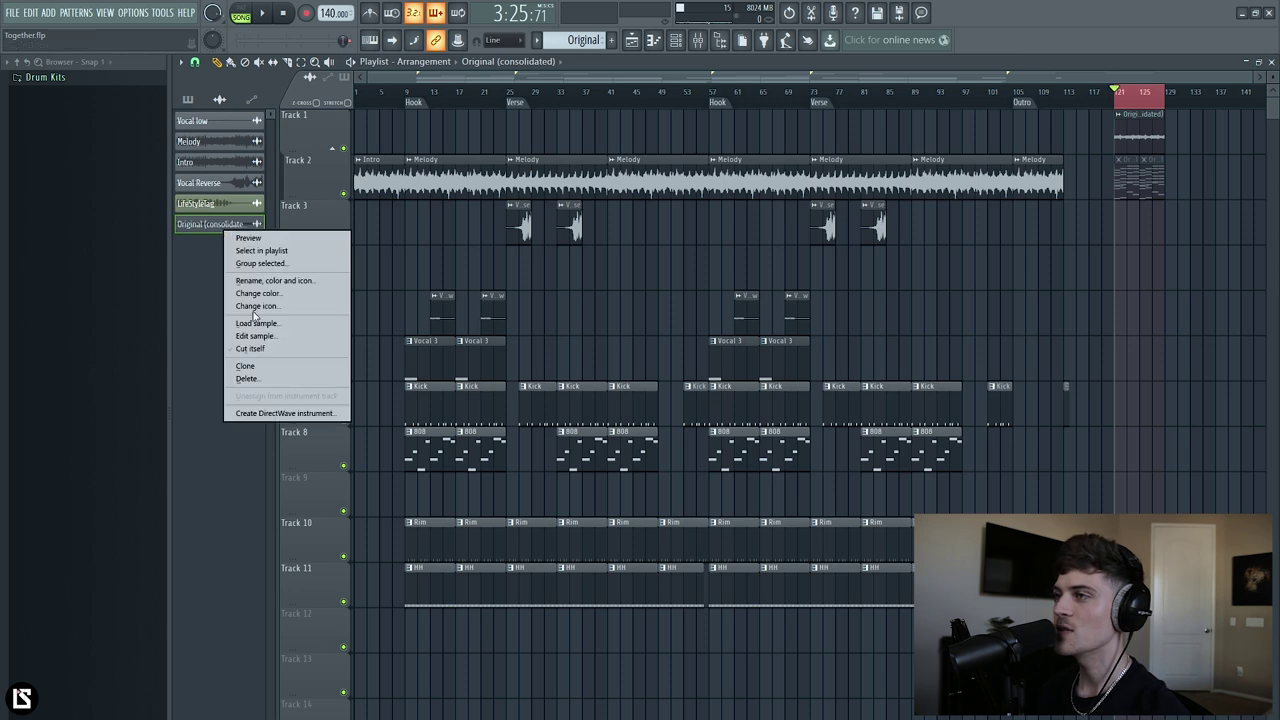
pyautogui.click(245, 372)
# Clear the bars 121–125 time selection, return to the start, and select Track 2 clips up to bar 110.
pyautogui.click(1142, 180)
pyautogui.press('space')
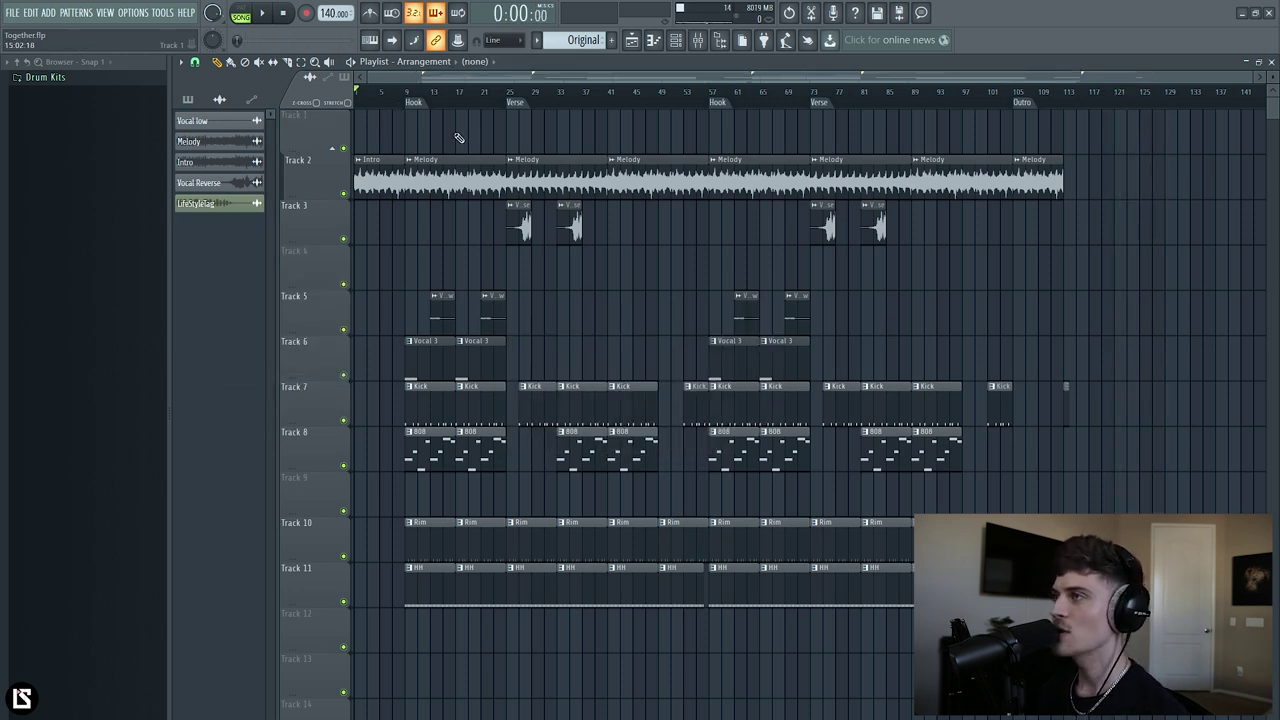
pyautogui.moveTo(443, 145); pyautogui.dragTo(1120, 198)
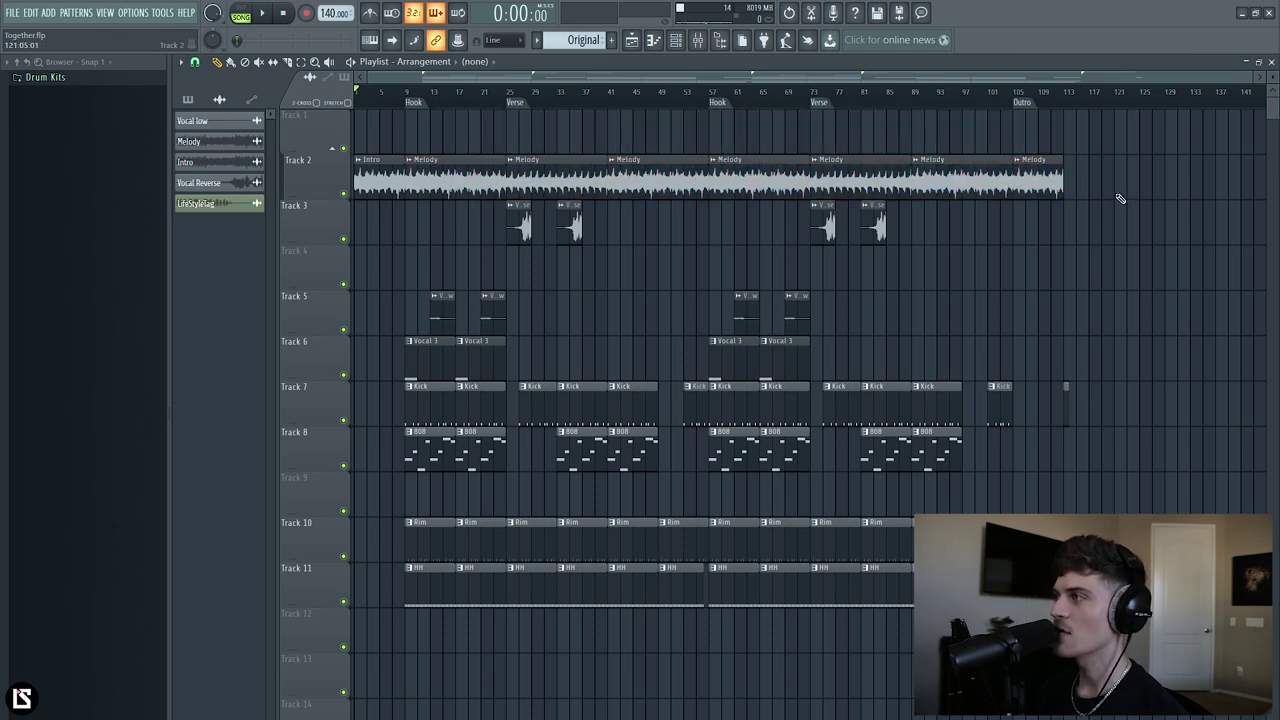
pyautogui.scroll(1, 655, 120)
pyautogui.hscroll(2, 660, 134)
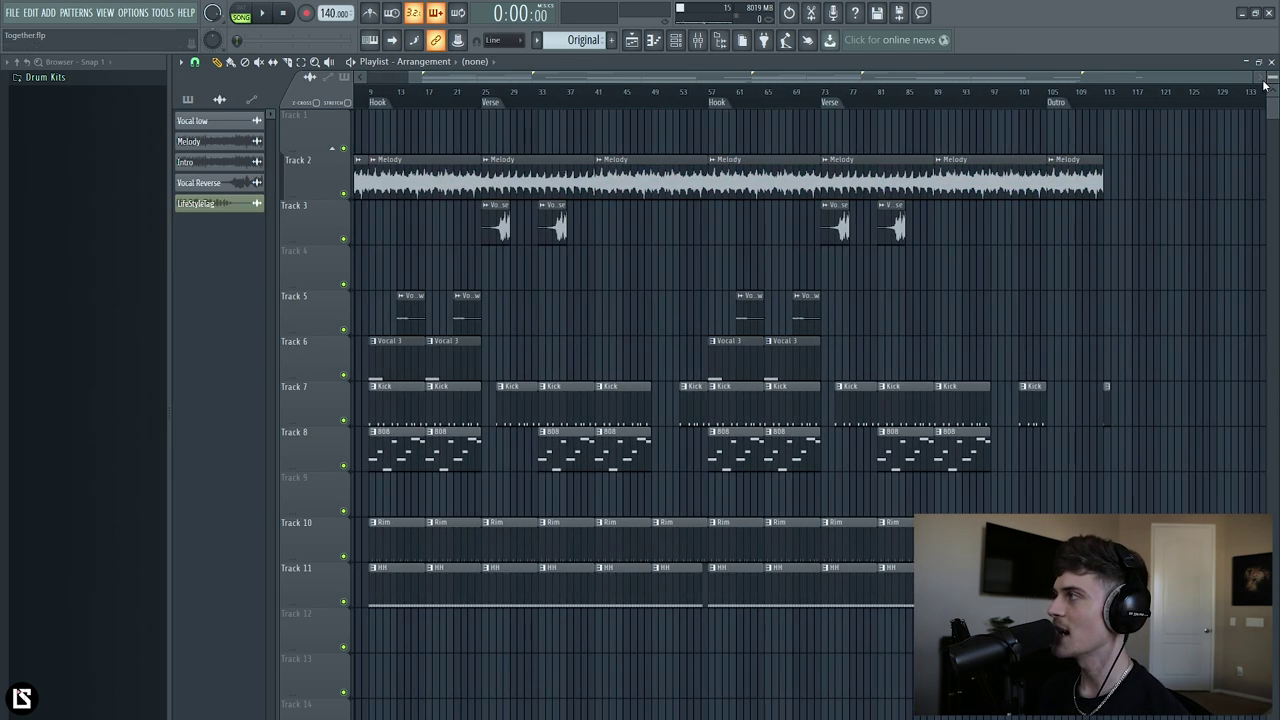
# Delete the small Vocal clip on Track 3 and unsolo Track 2.
pyautogui.moveTo(1253, 80); pyautogui.dragTo(1240, 80)
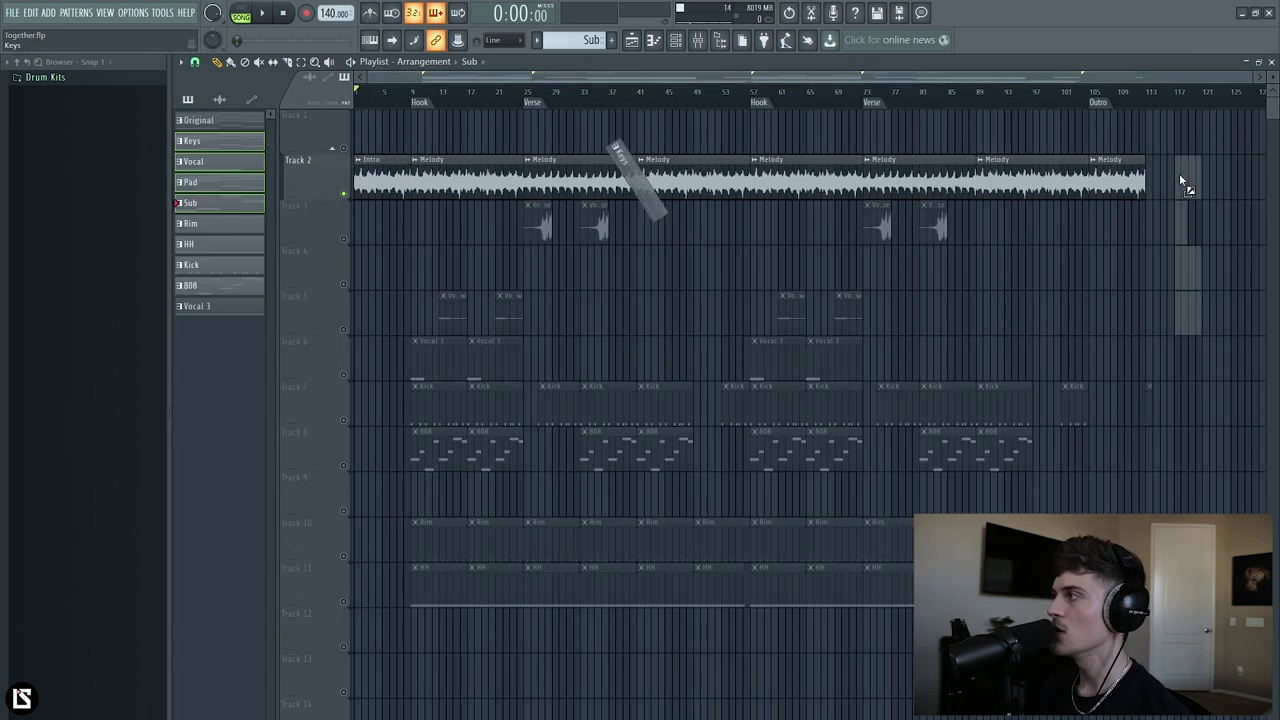
pyautogui.click(1254, 243)
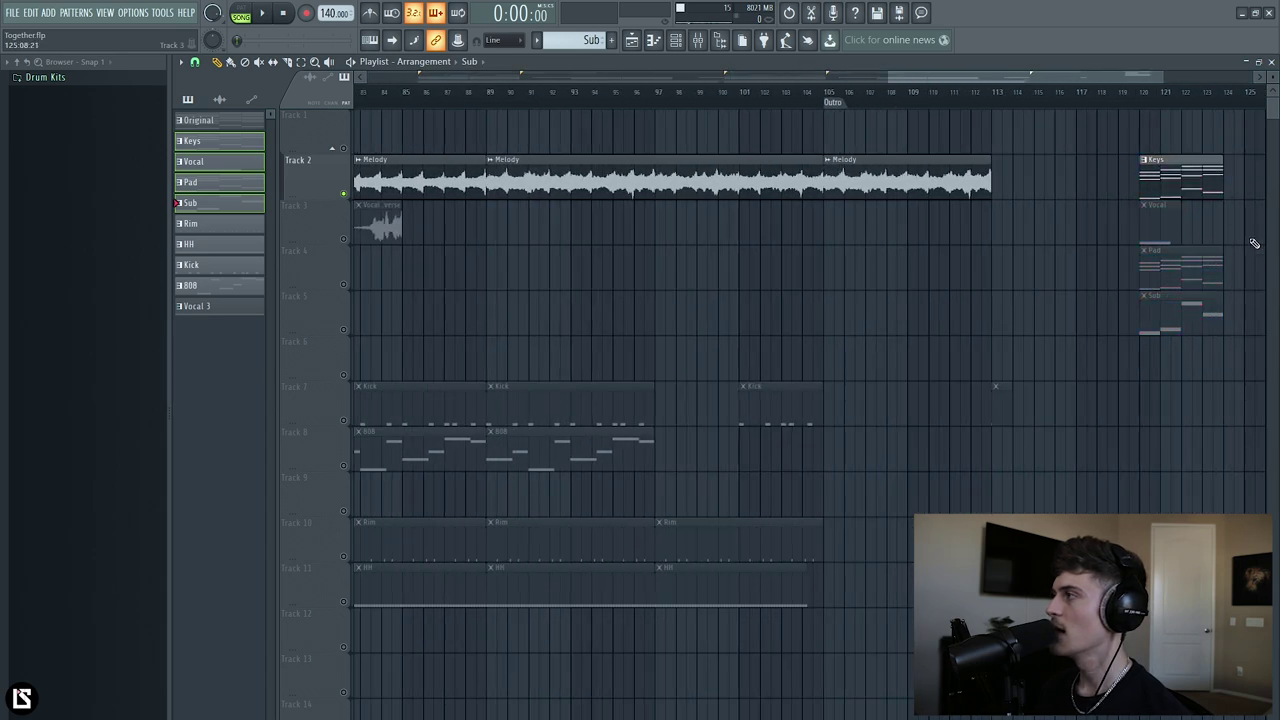
pyautogui.rightClick(1188, 228)
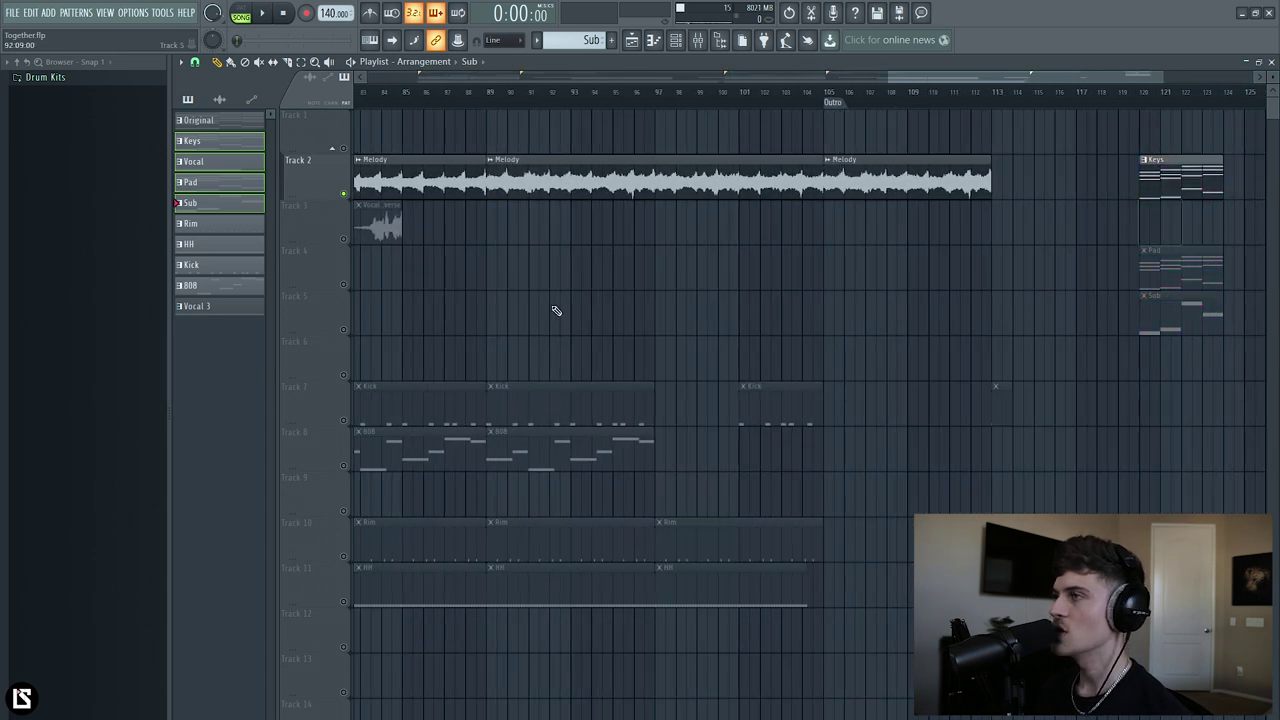
pyautogui.click(344, 285)
# Duplicate the end Keys, Pad and Sub clips with Ctrl+B and delete the extra Keys and Sub copies.
pyautogui.moveTo(1130, 150); pyautogui.dragTo(1226, 340)
pyautogui.moveTo(1170, 180); pyautogui.dragTo(1008, 197)
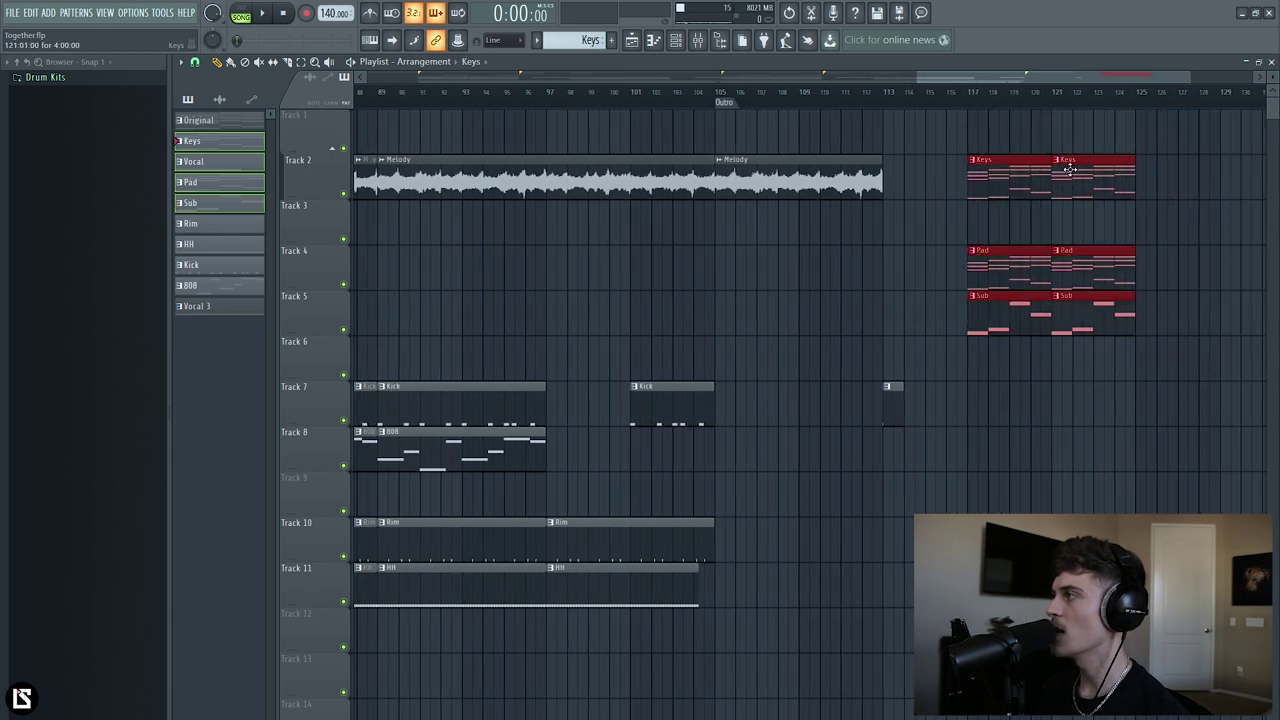
pyautogui.hotkey('ctrl', 'b')
pyautogui.scroll(-4, 1099, 119)
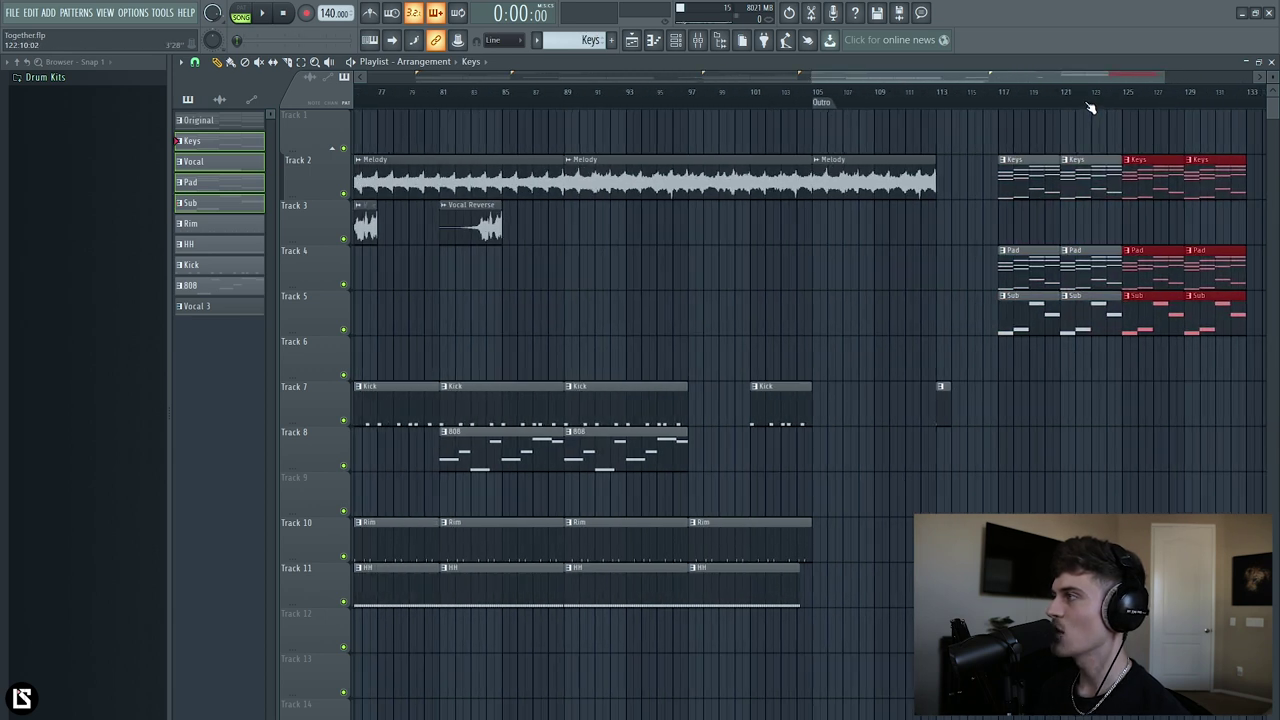
pyautogui.rightClick(1145, 186)
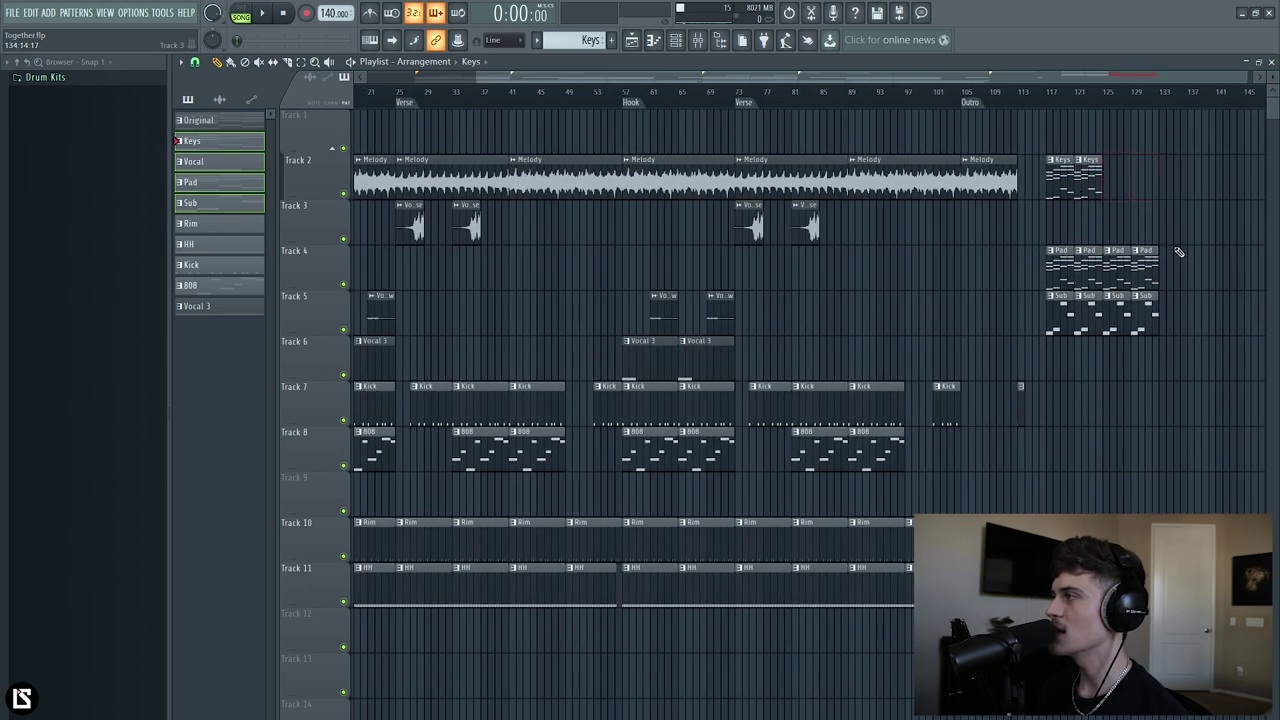
pyautogui.rightClick(1146, 305)
# Duplicate the remaining Keys, Pad and Sub clips, then select the whole group and delete it.
pyautogui.moveTo(1160, 340); pyautogui.dragTo(1065, 196)
pyautogui.hotkey('ctrl', 'b')
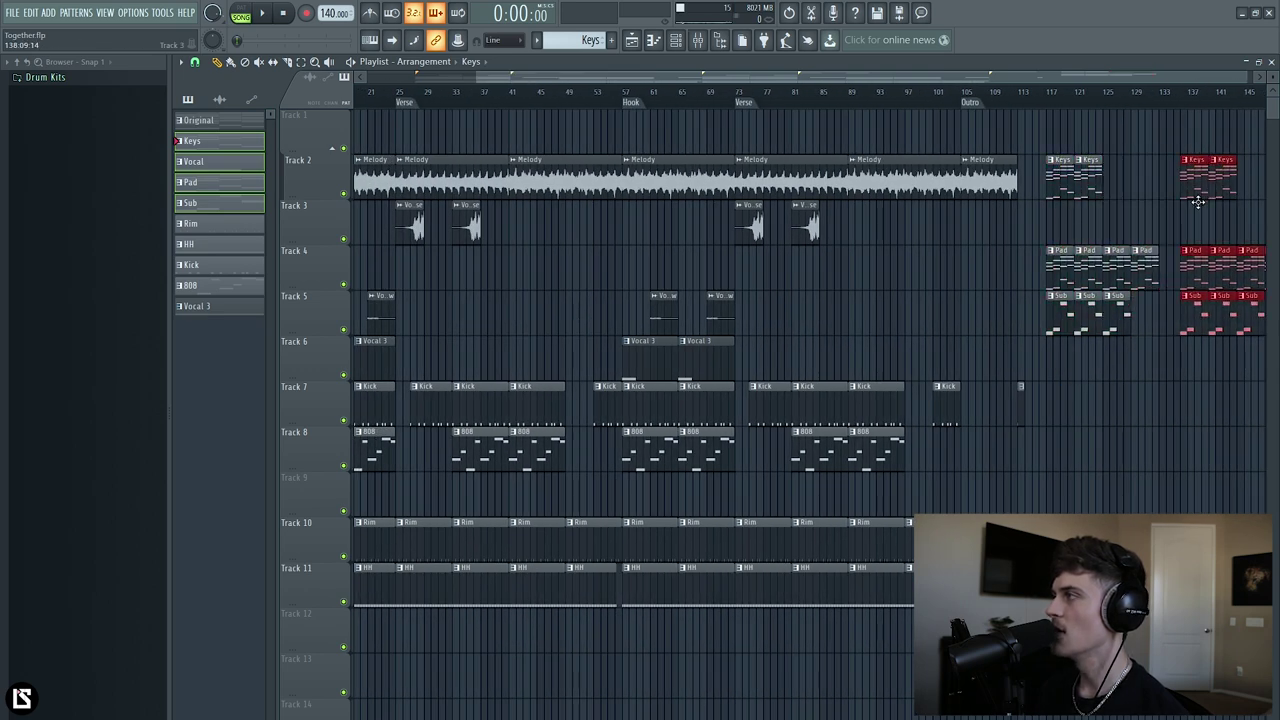
pyautogui.scroll(-2, 1025, 101)
pyautogui.moveTo(1013, 108); pyautogui.dragTo(1208, 372)
pyautogui.press('Delete')
# Place a Vocal clip at the end of Track 2 and move the song position to bar 25.
pyautogui.click(250, 165)
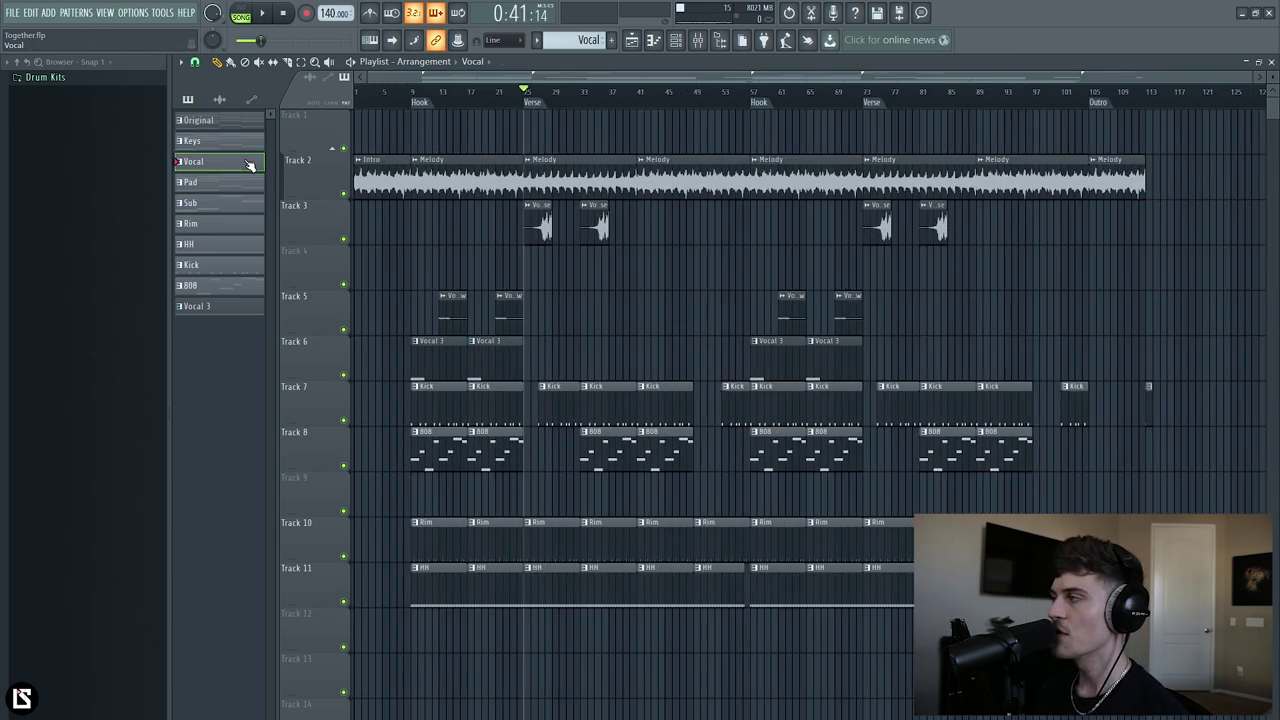
pyautogui.click(1188, 193)
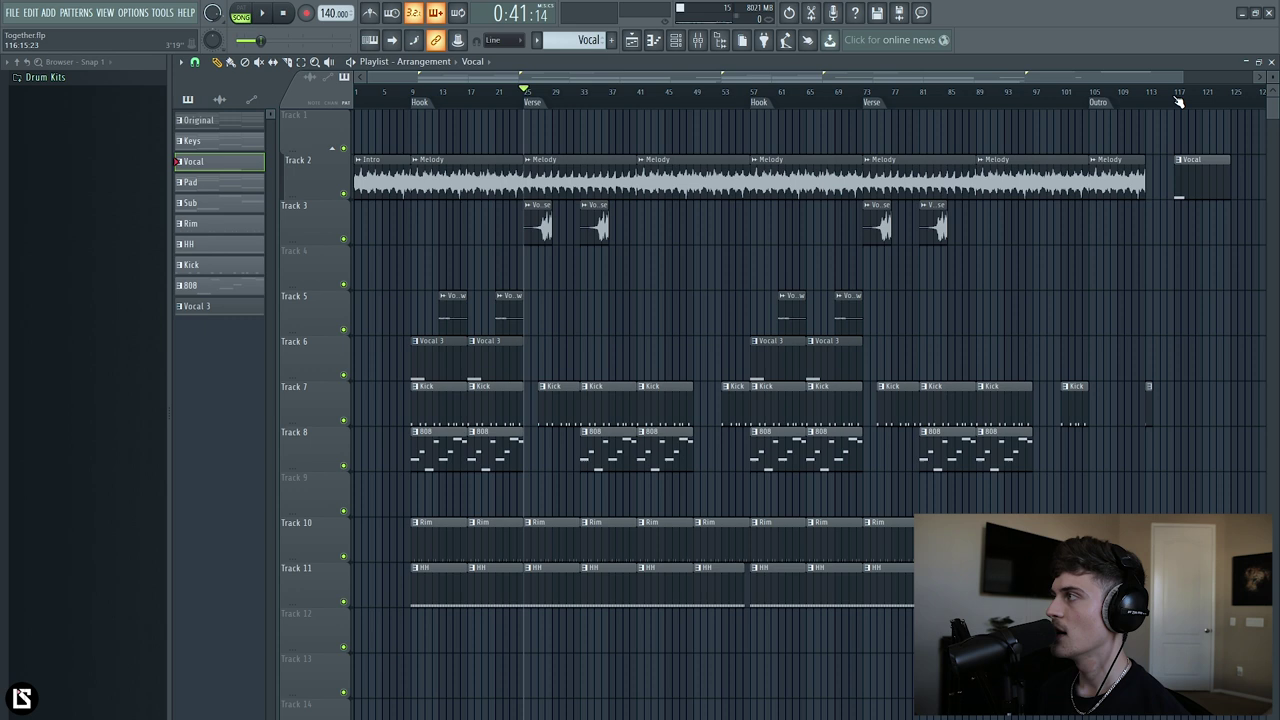
pyautogui.moveTo(1179, 102); pyautogui.dragTo(1240, 110)
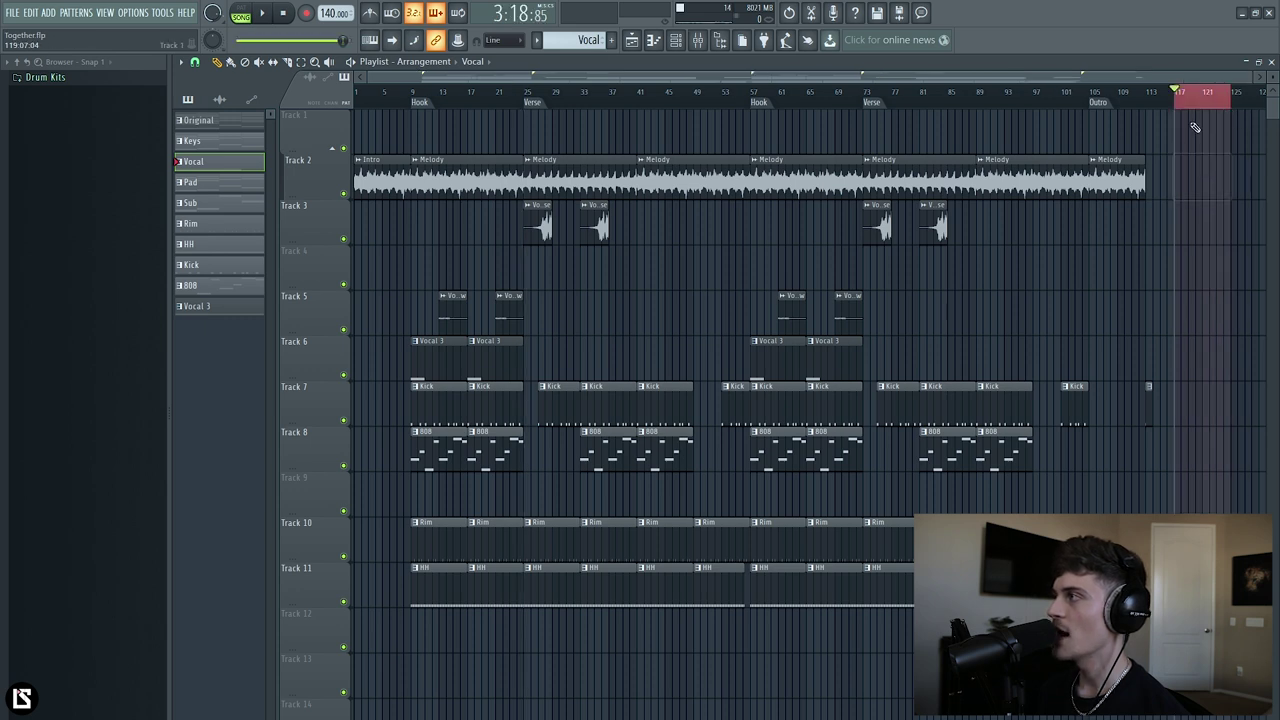
pyautogui.click(1191, 106)
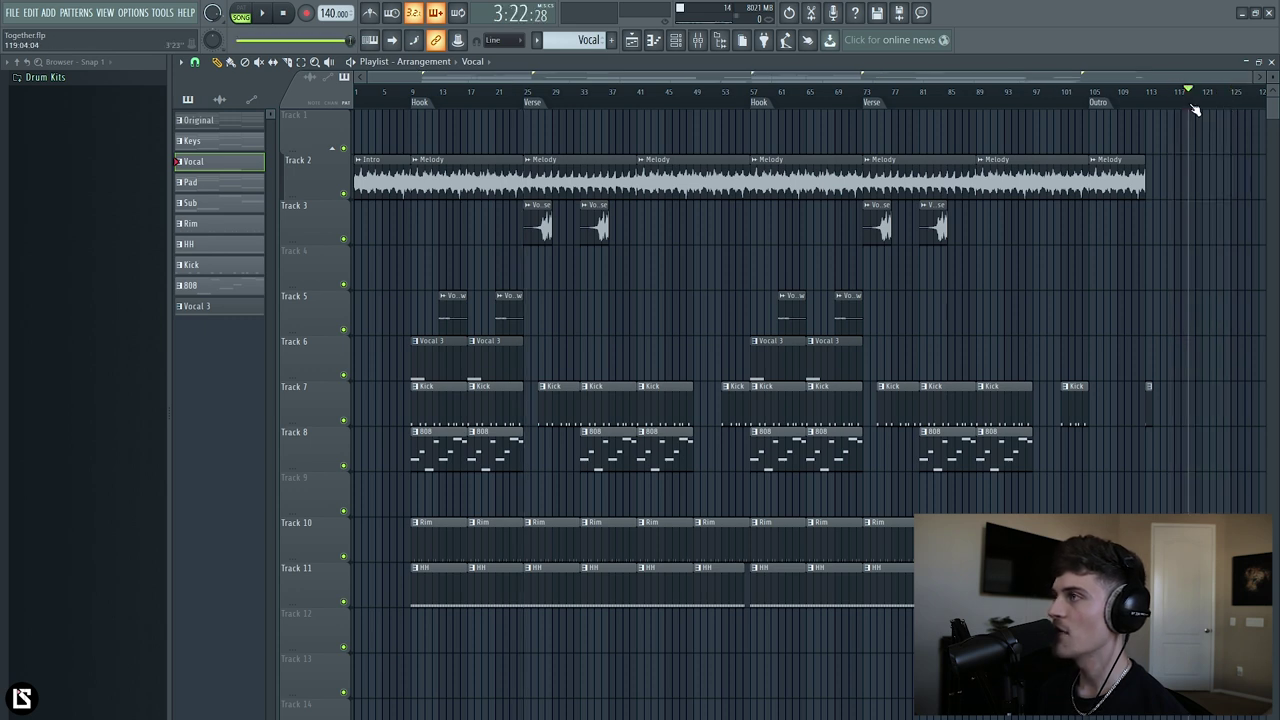
pyautogui.click(533, 99)
# Check the Vocal Reverse sample, solo Tracks 2 and 3, and lock Track 2's height during playback.
pyautogui.doubleClick(540, 231)
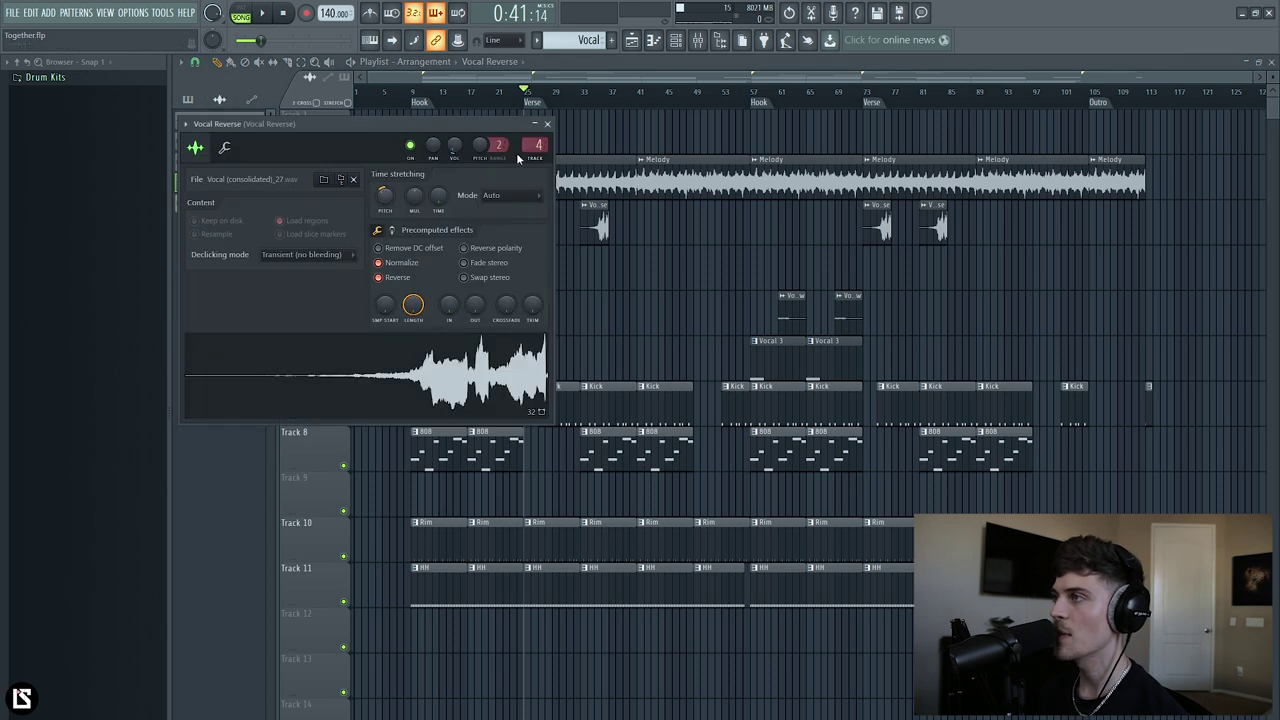
pyautogui.click(547, 125)
pyautogui.rightClick(343, 193)
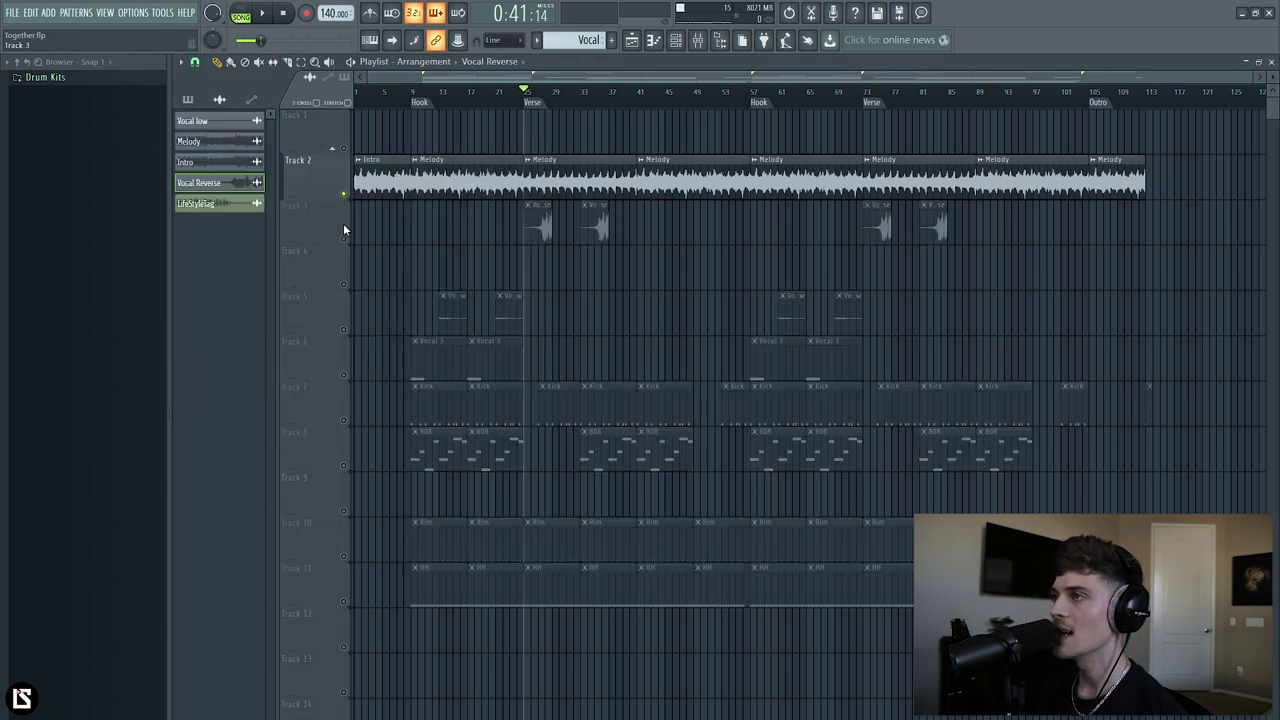
pyautogui.click(343, 238)
pyautogui.press('space')
pyautogui.rightClick(309, 184)
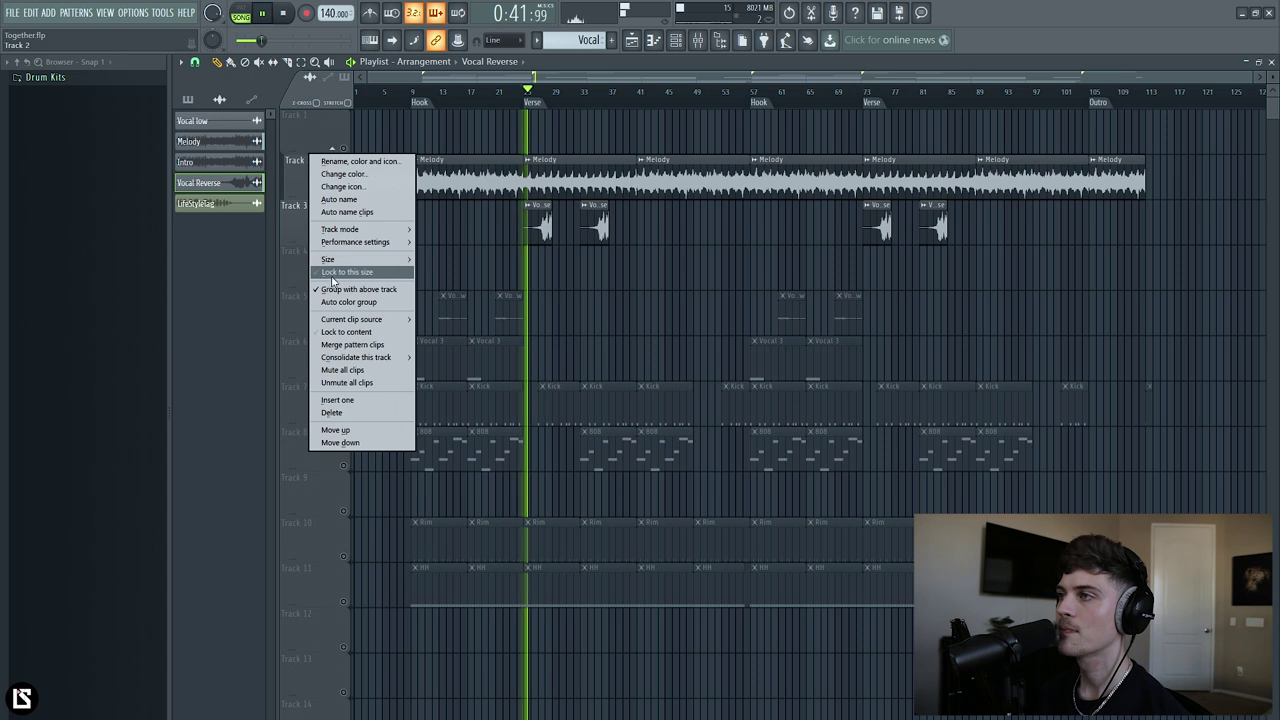
pyautogui.click(316, 283)
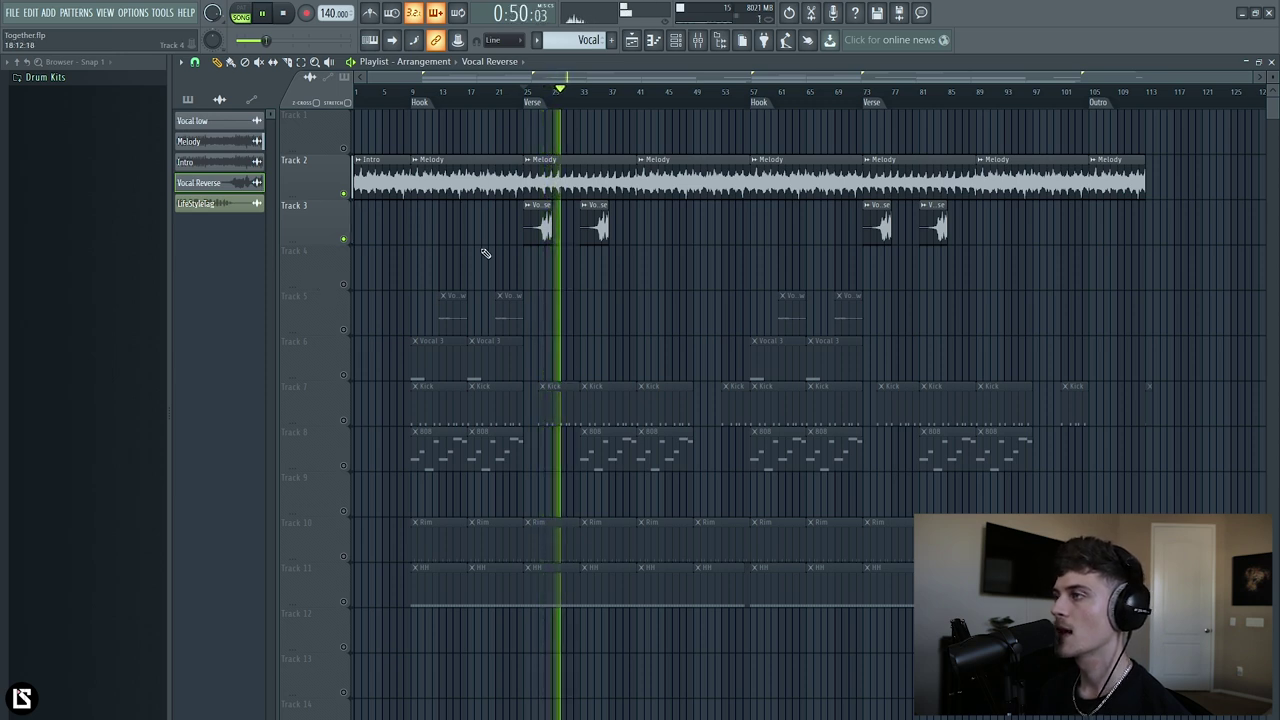
pyautogui.press('space')
# Move every playlist clip up one track, return to the Hook start, and unmute all tracks.
pyautogui.click(566, 178)
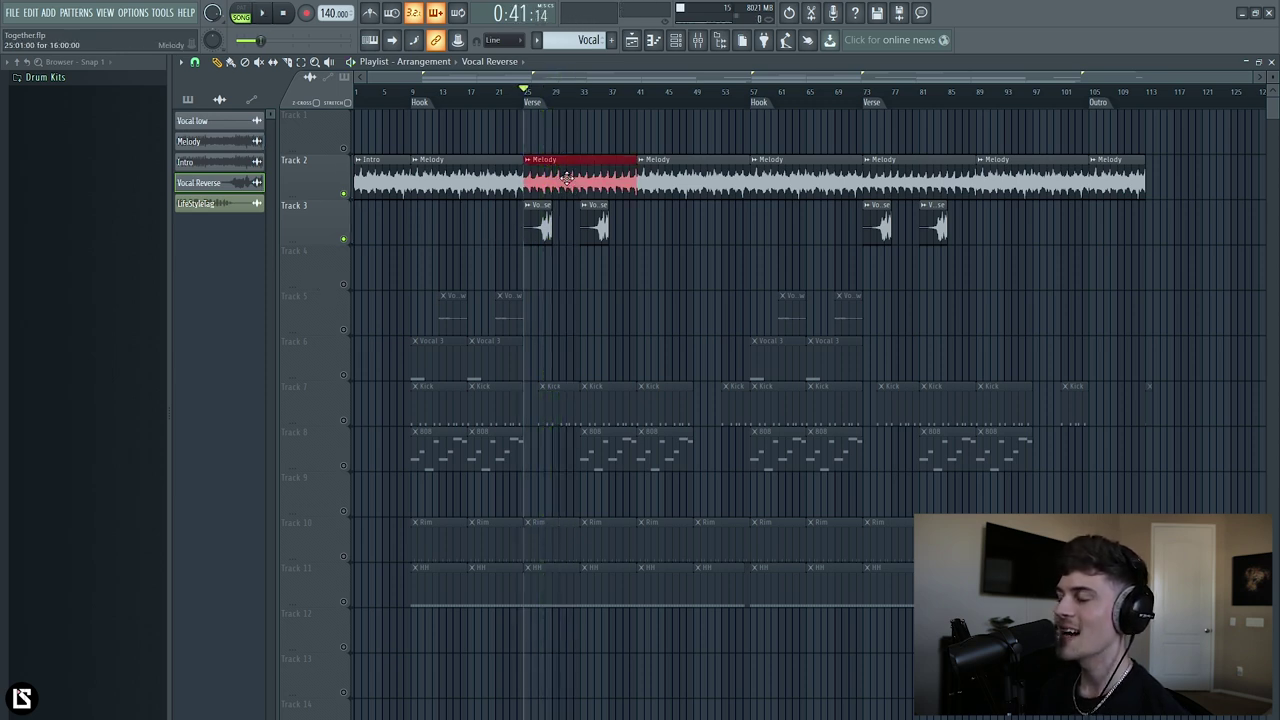
pyautogui.click(598, 265)
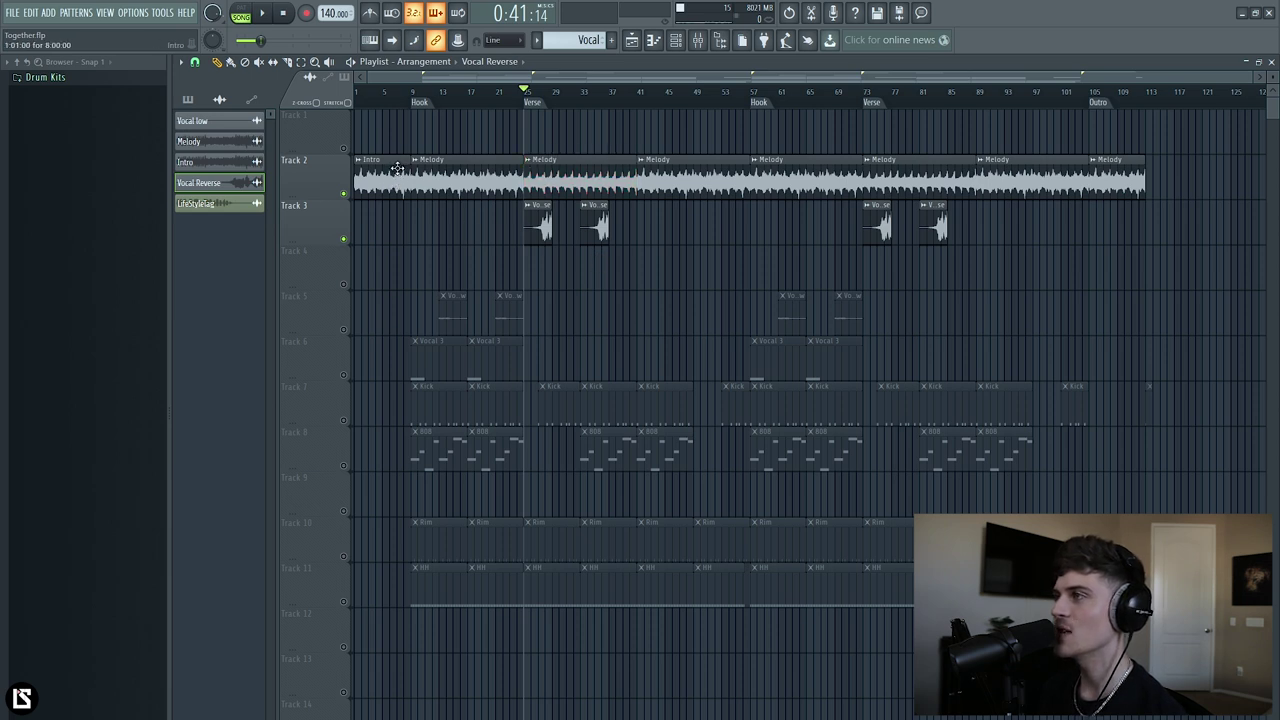
pyautogui.hotkey('ctrl', 'a')
pyautogui.hotkey('shift', 'Up')
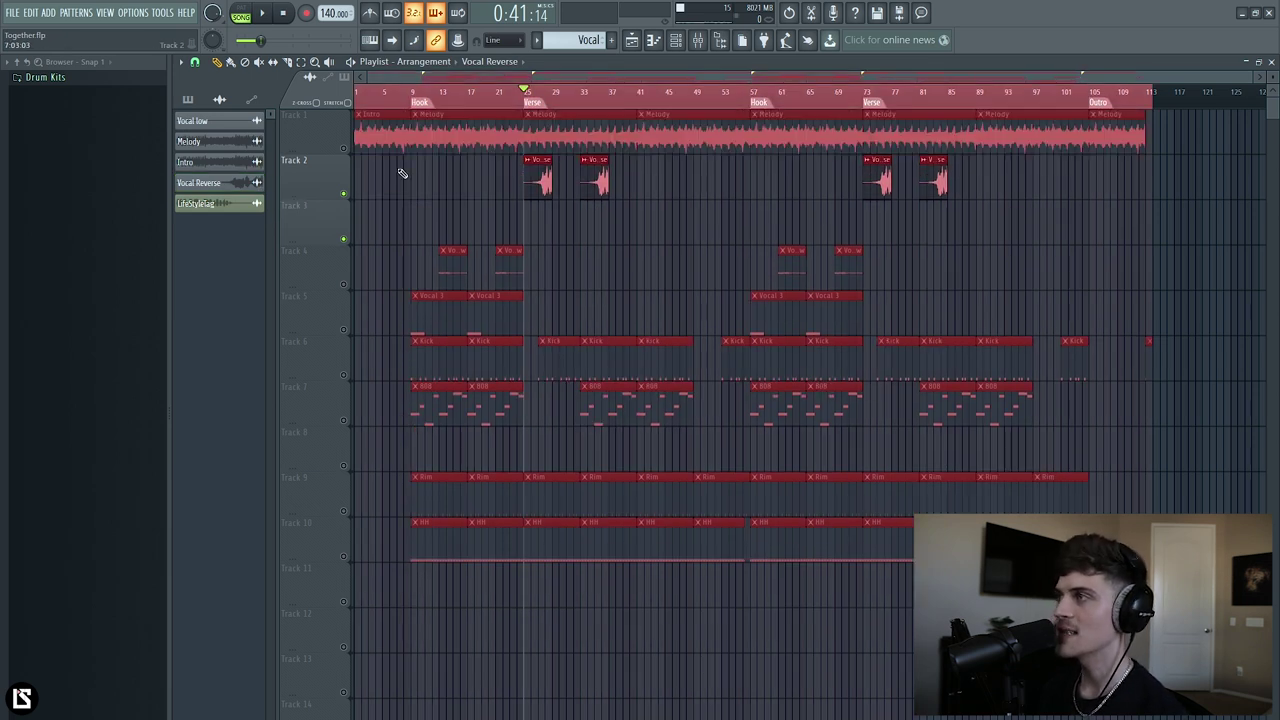
pyautogui.click(418, 95)
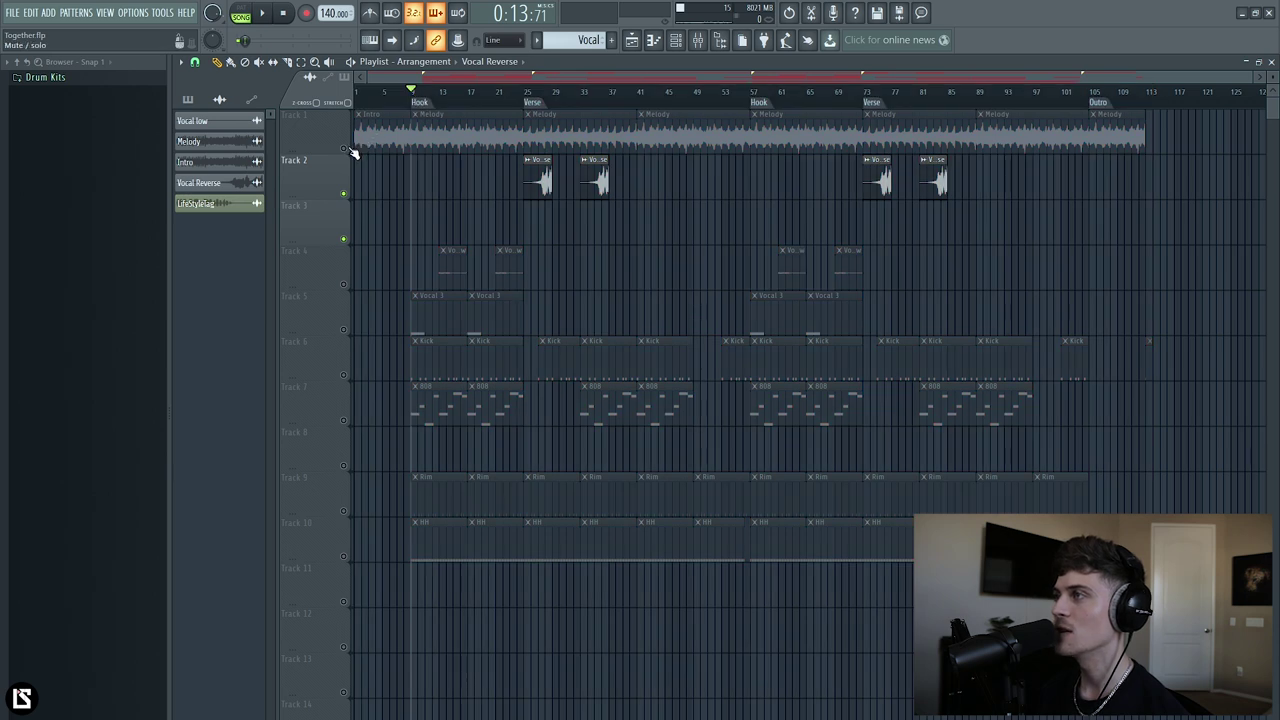
pyautogui.click(347, 149)
# Solo the Track 1 melody, inspect Vocal 3's Hooked Across The Sky plugin, and play the arrangement.
pyautogui.scroll(3, 403, 102)
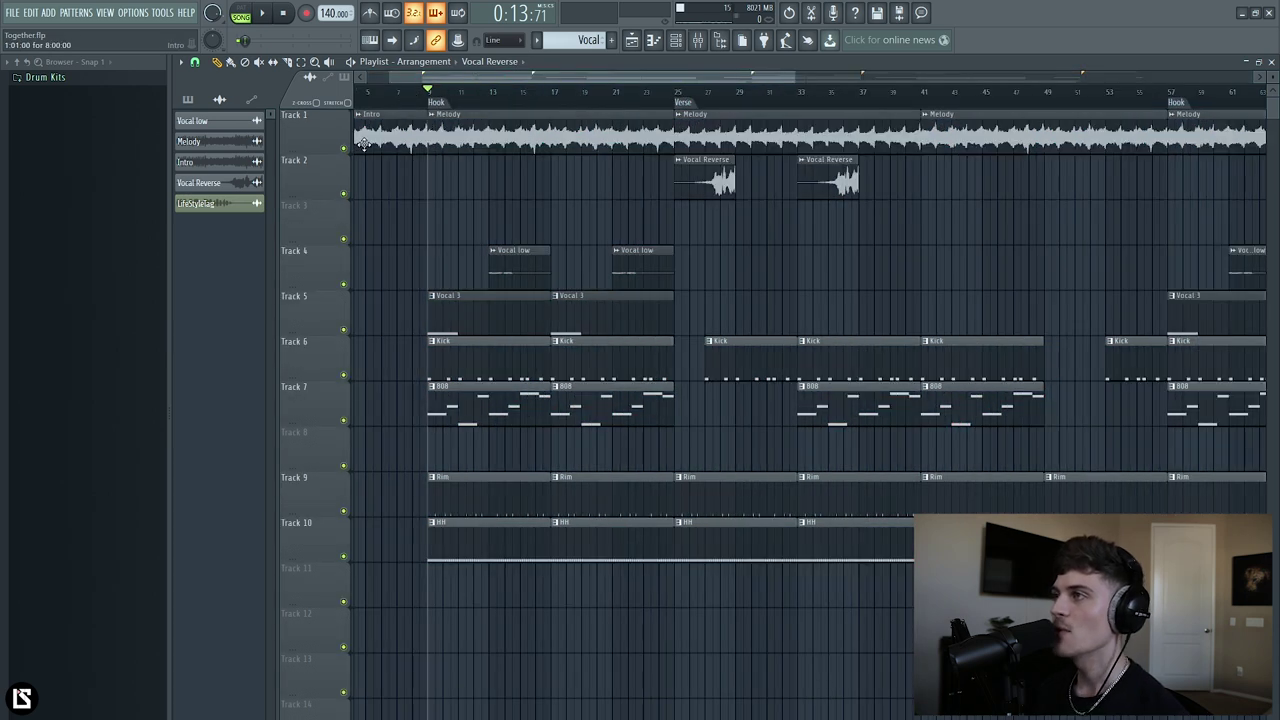
pyautogui.keyDown('ctrl'); pyautogui.click(343, 149); pyautogui.keyUp('ctrl')
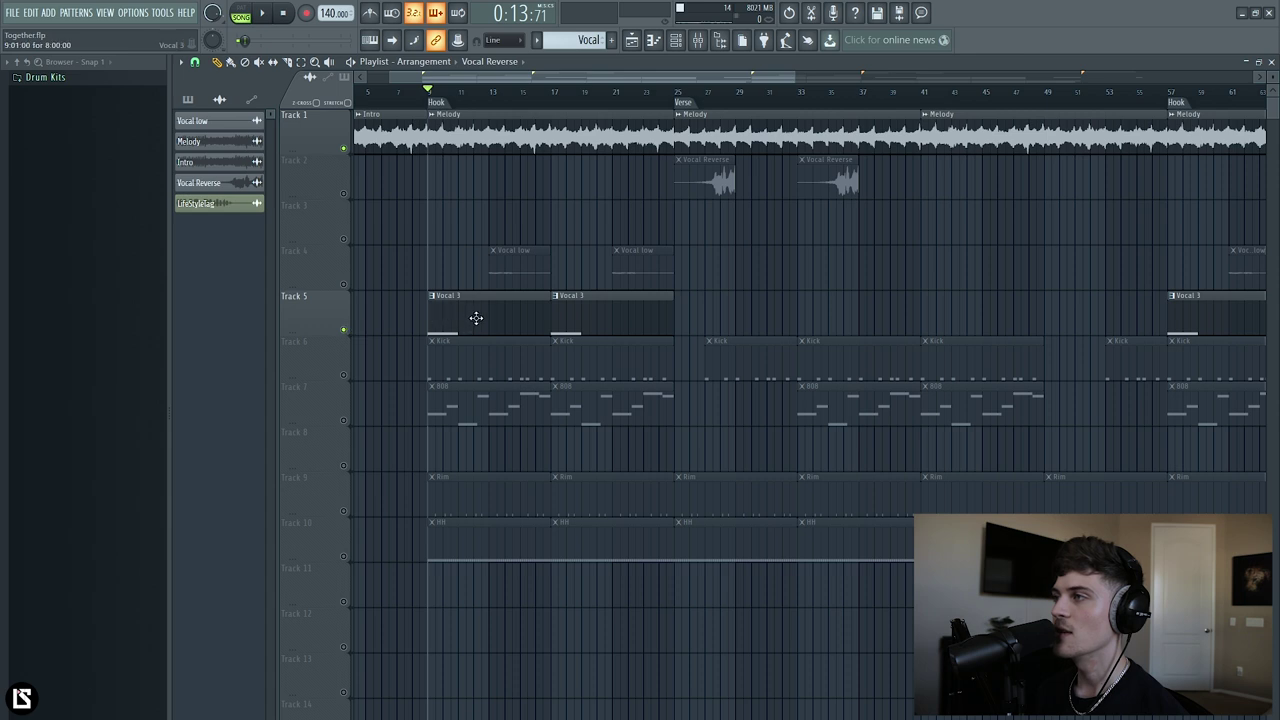
pyautogui.doubleClick(476, 318)
pyautogui.click(676, 40)
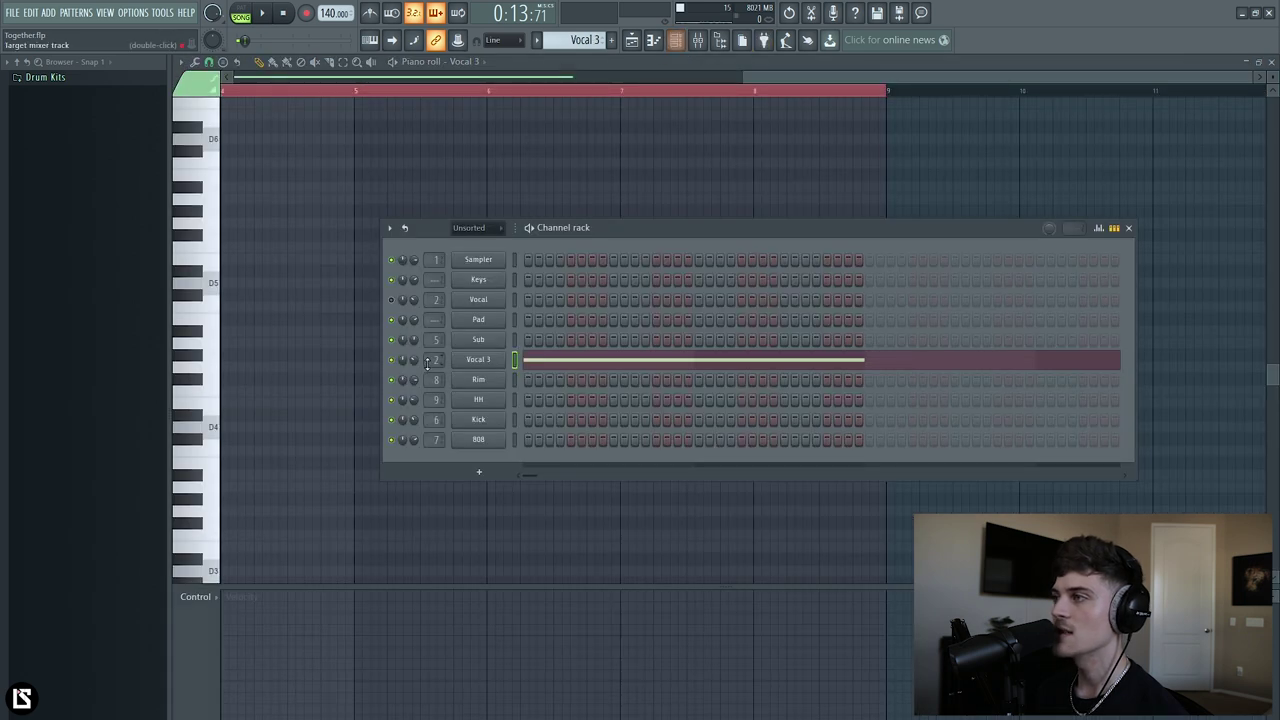
pyautogui.click(488, 359)
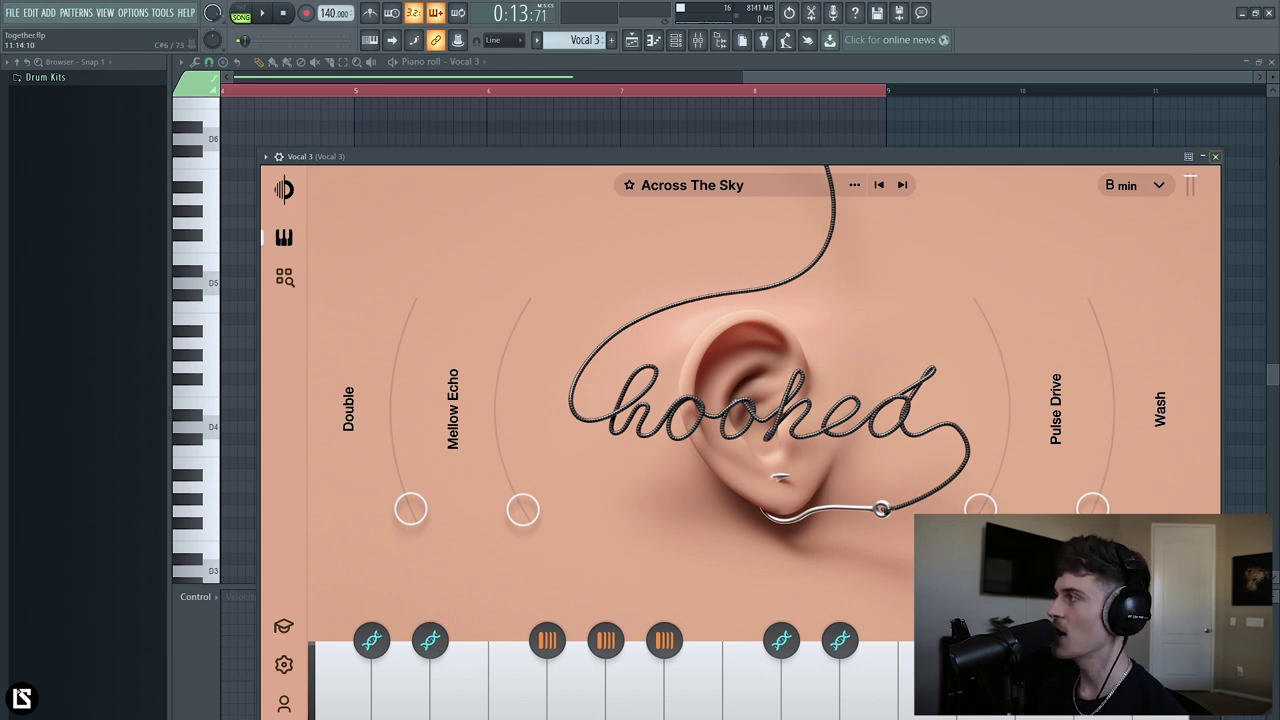
pyautogui.press('Escape')
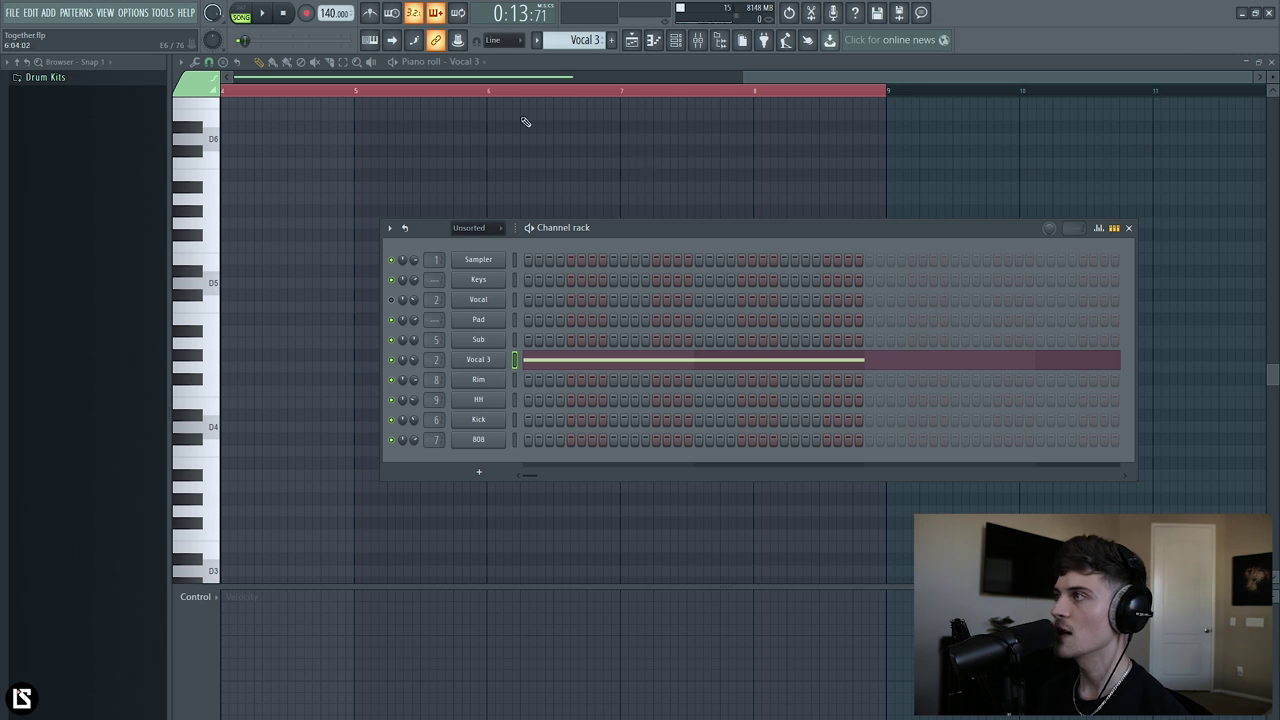
pyautogui.click(631, 40)
pyautogui.press('space')
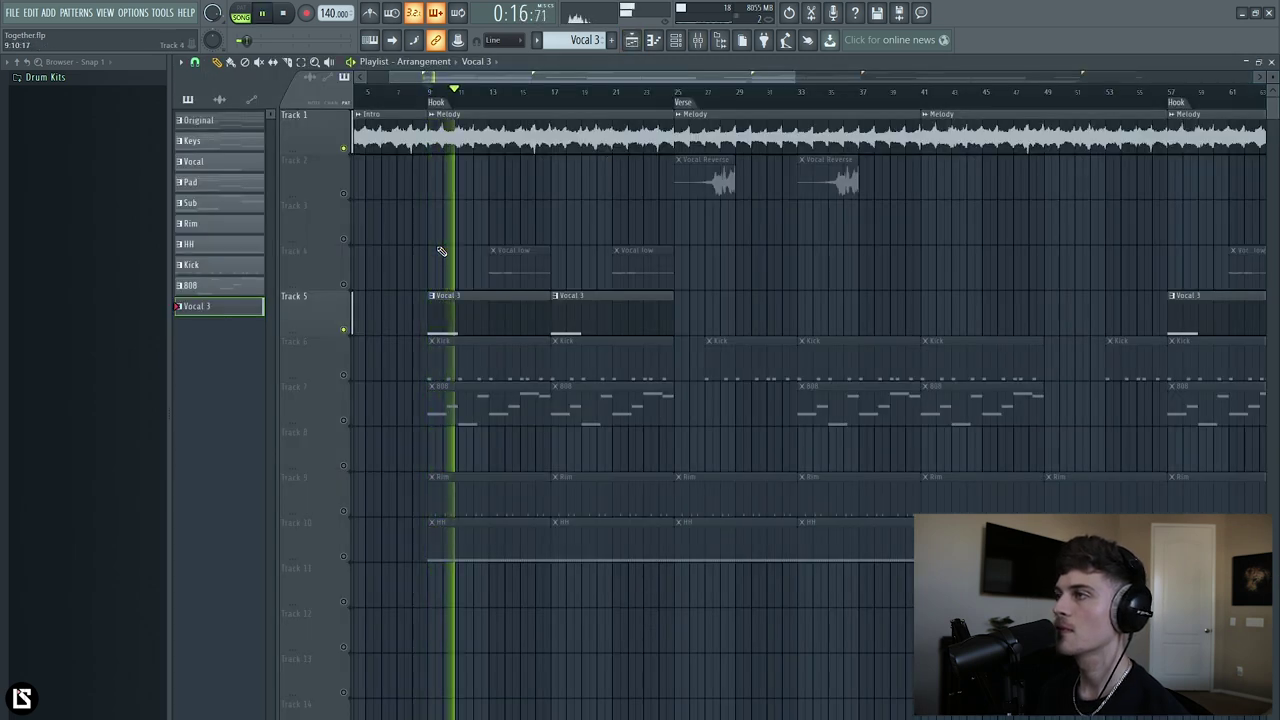
# Unmute the Vocal low clips on Track 4 and audition the arrangement from bar 13.
pyautogui.press('space')
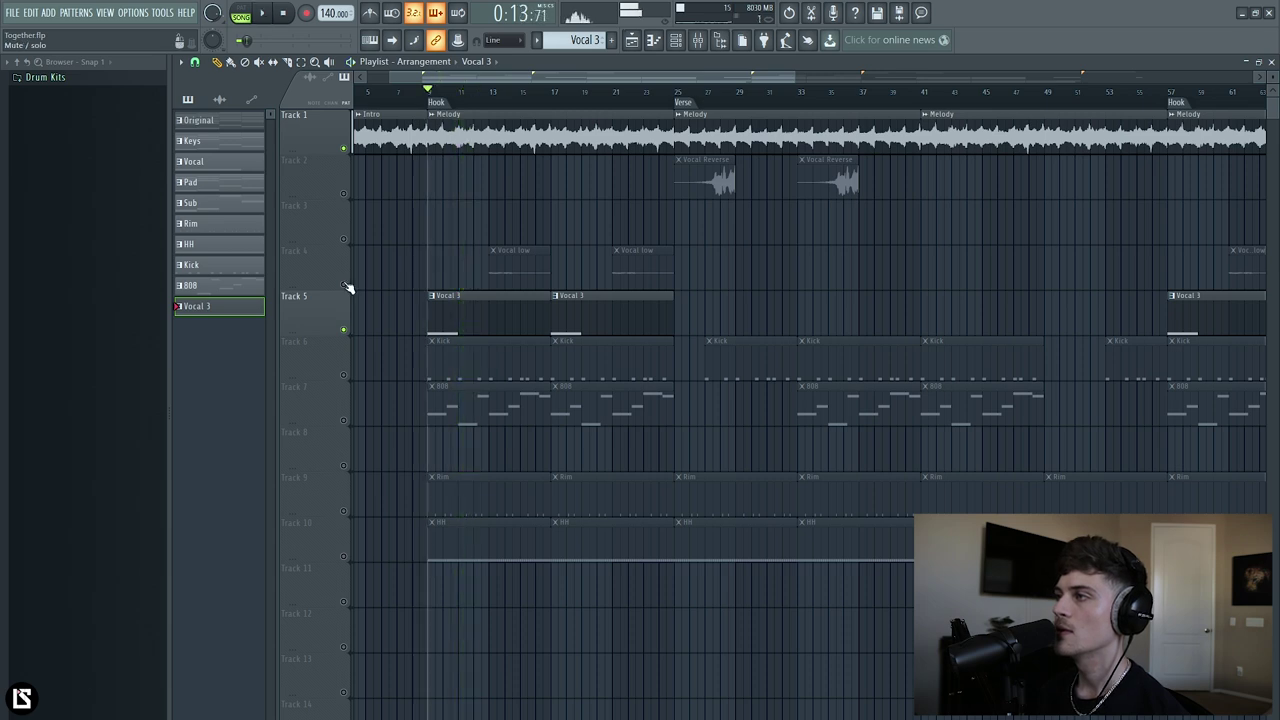
pyautogui.click(345, 285)
pyautogui.click(492, 94)
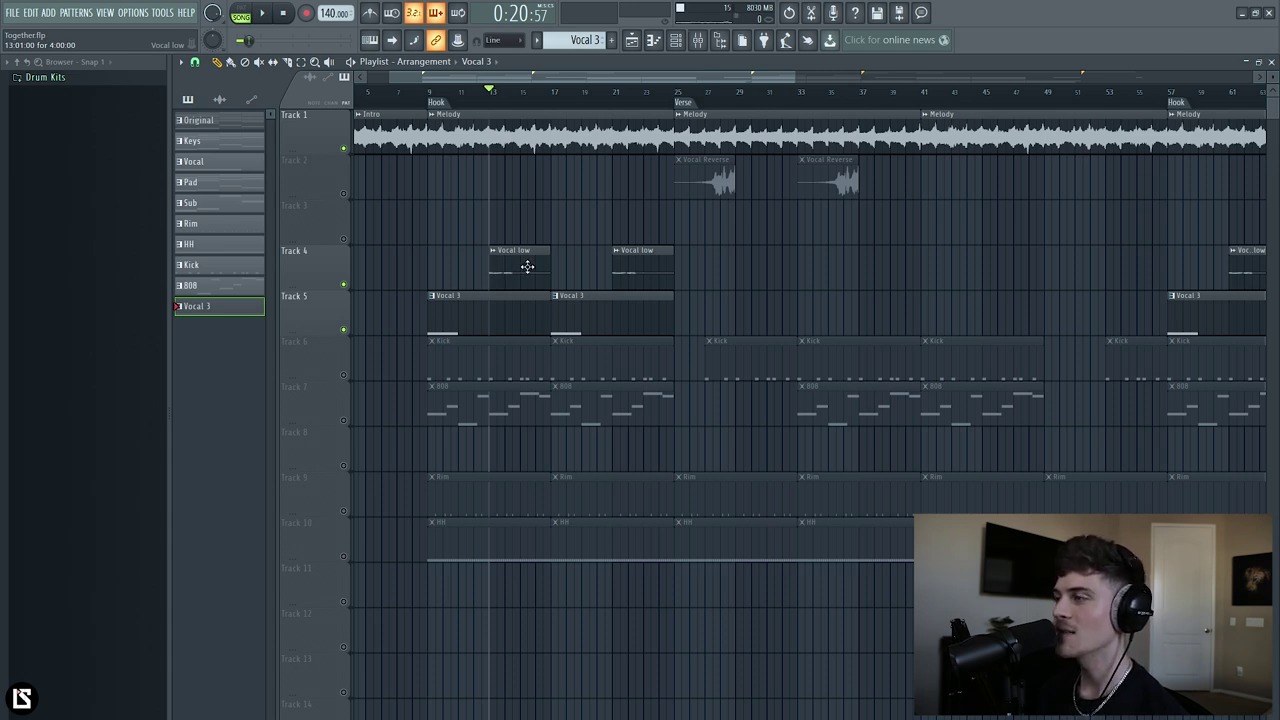
pyautogui.press('space')
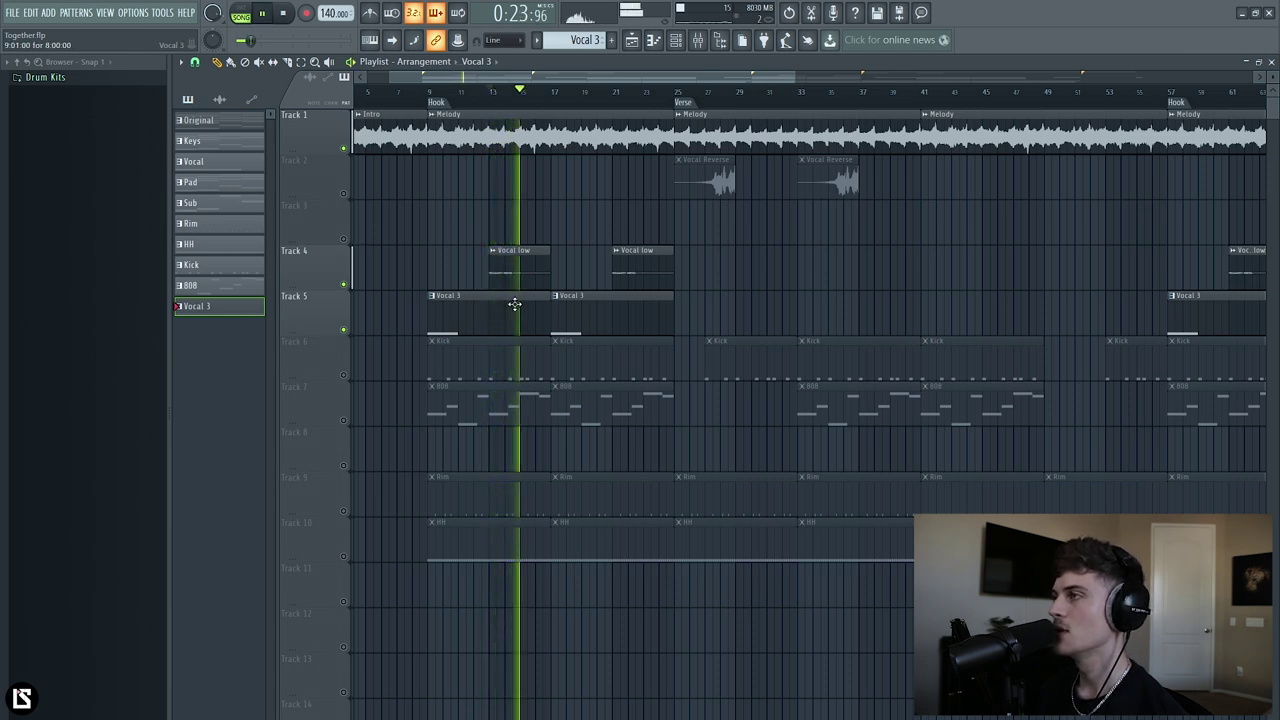
pyautogui.press('space')
pyautogui.click(443, 302)
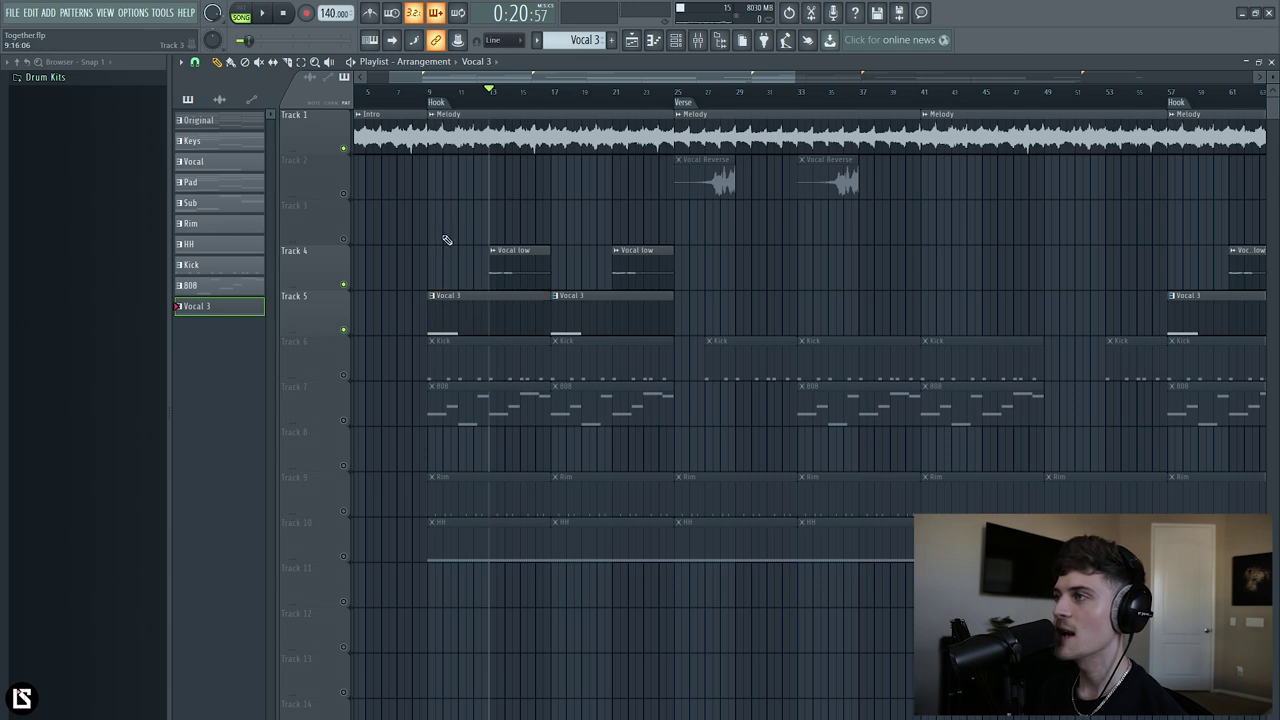
# Unmute the Vocal Reverse clips on Track 2 and play the arrangement from bar 17.
pyautogui.click(431, 90)
pyautogui.click(344, 194)
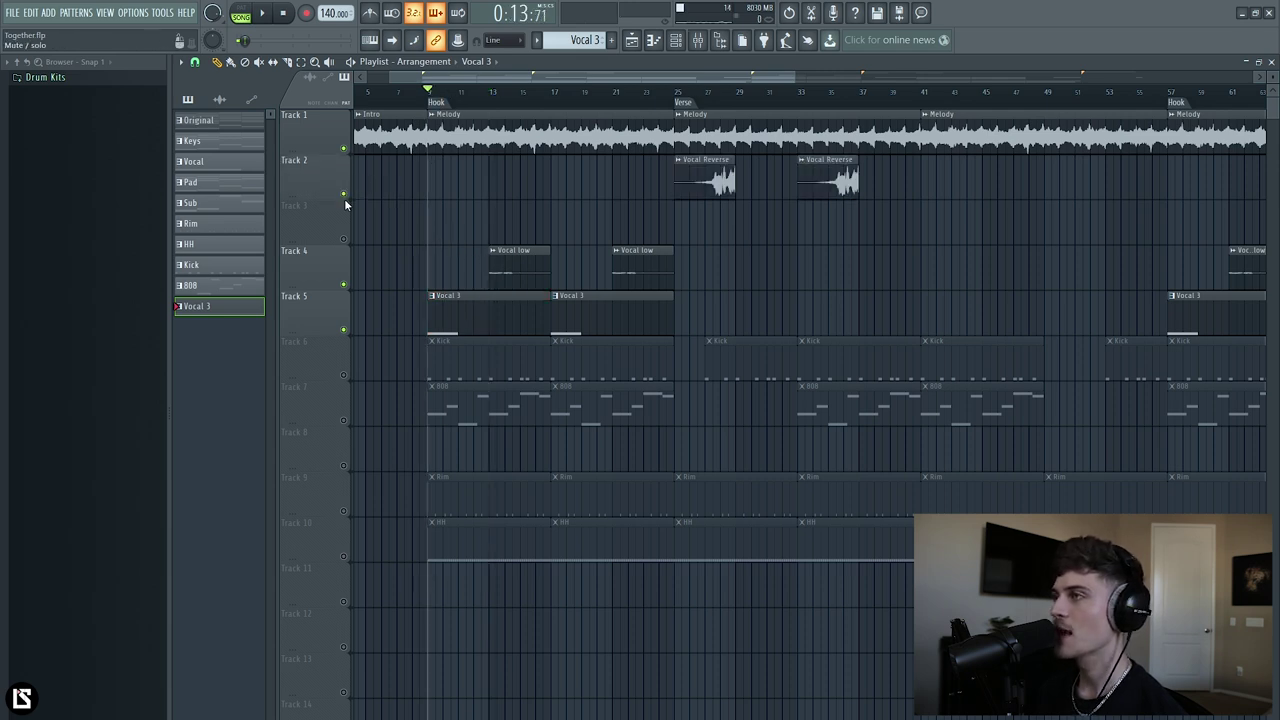
pyautogui.click(553, 92)
pyautogui.moveTo(610, 185); pyautogui.dragTo(914, 265)
pyautogui.click(914, 265)
pyautogui.press('space')
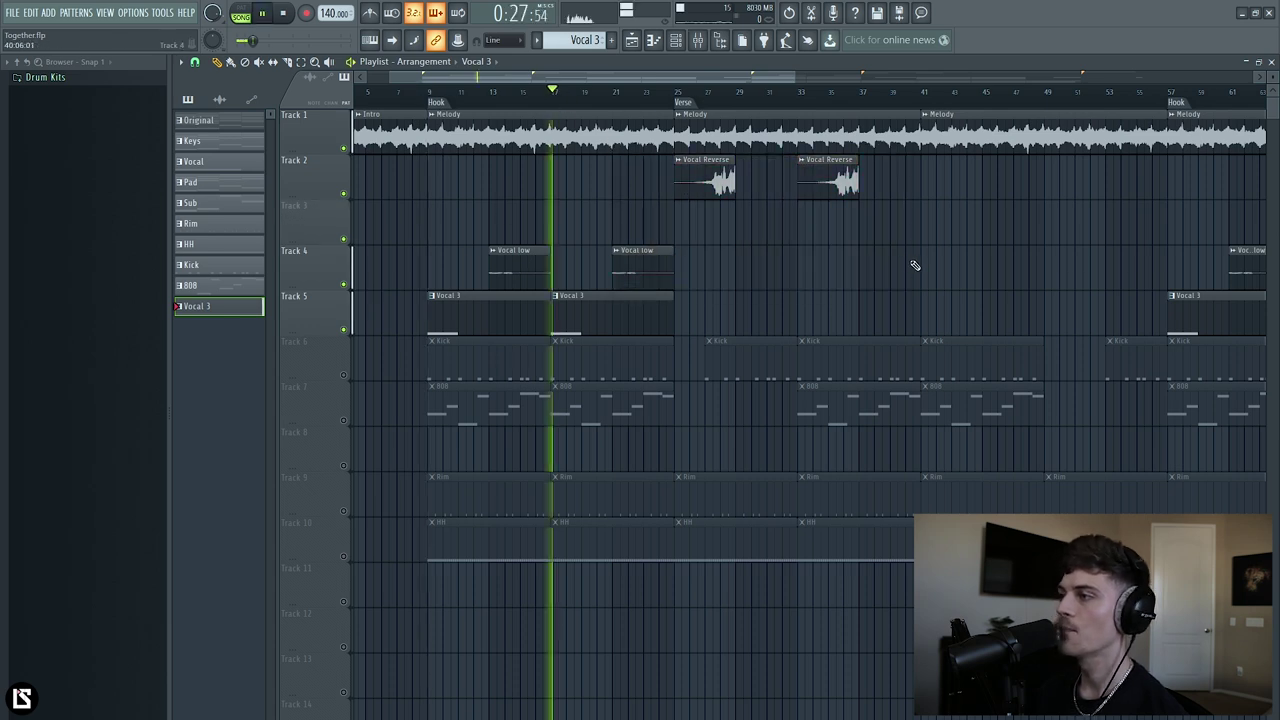
pyautogui.scroll(-2, 482, 105)
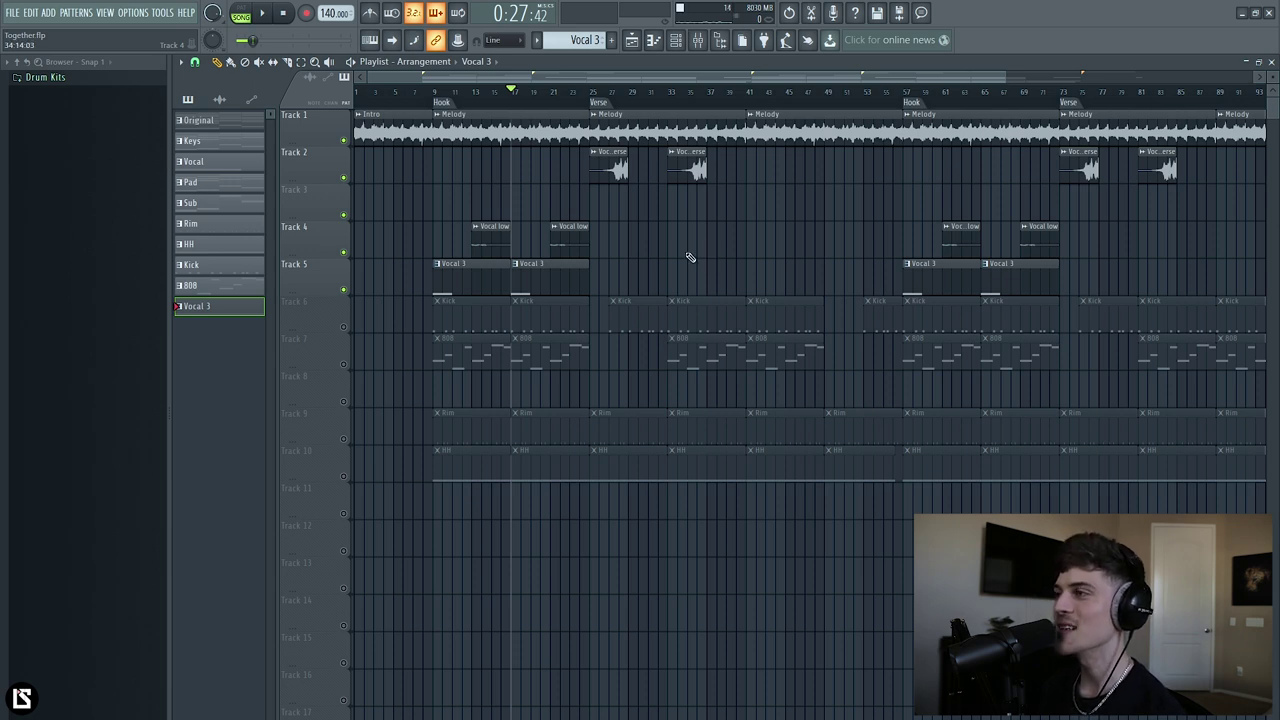
# Solo the Kick track and bring the 808, Rim and HH tracks back in.
pyautogui.click(345, 328)
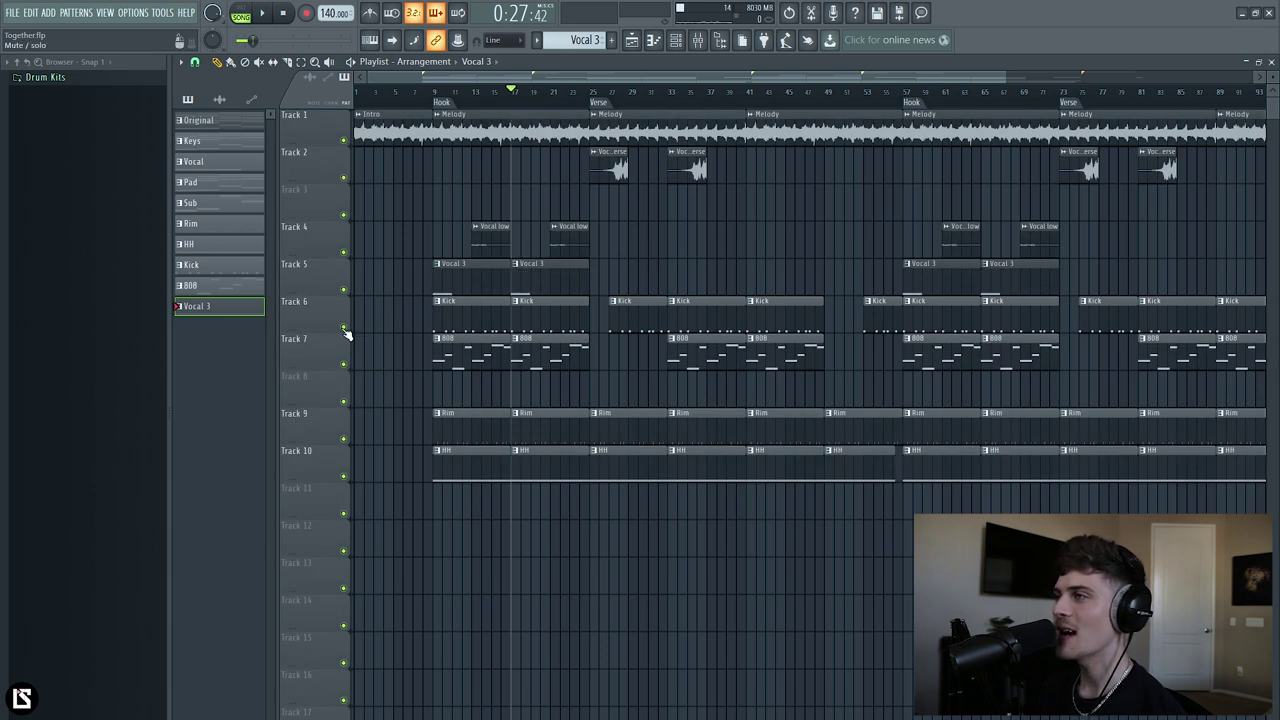
pyautogui.click(344, 328)
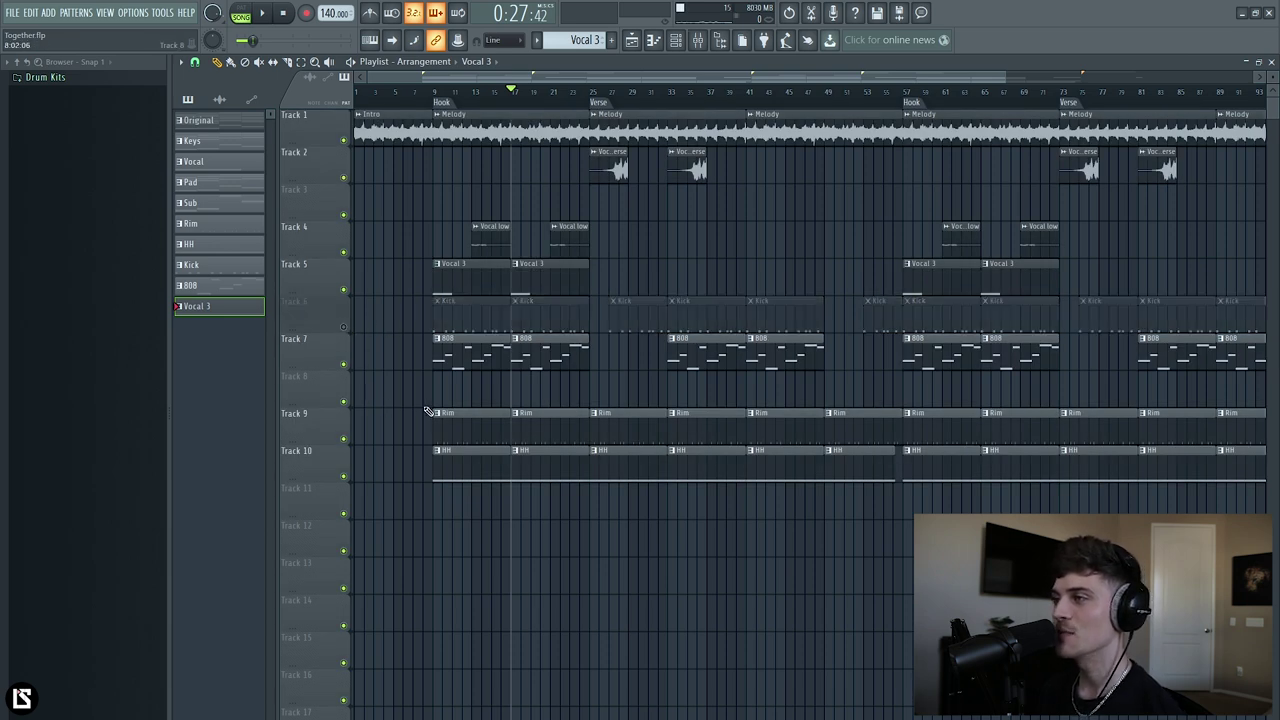
pyautogui.rightClick(344, 328)
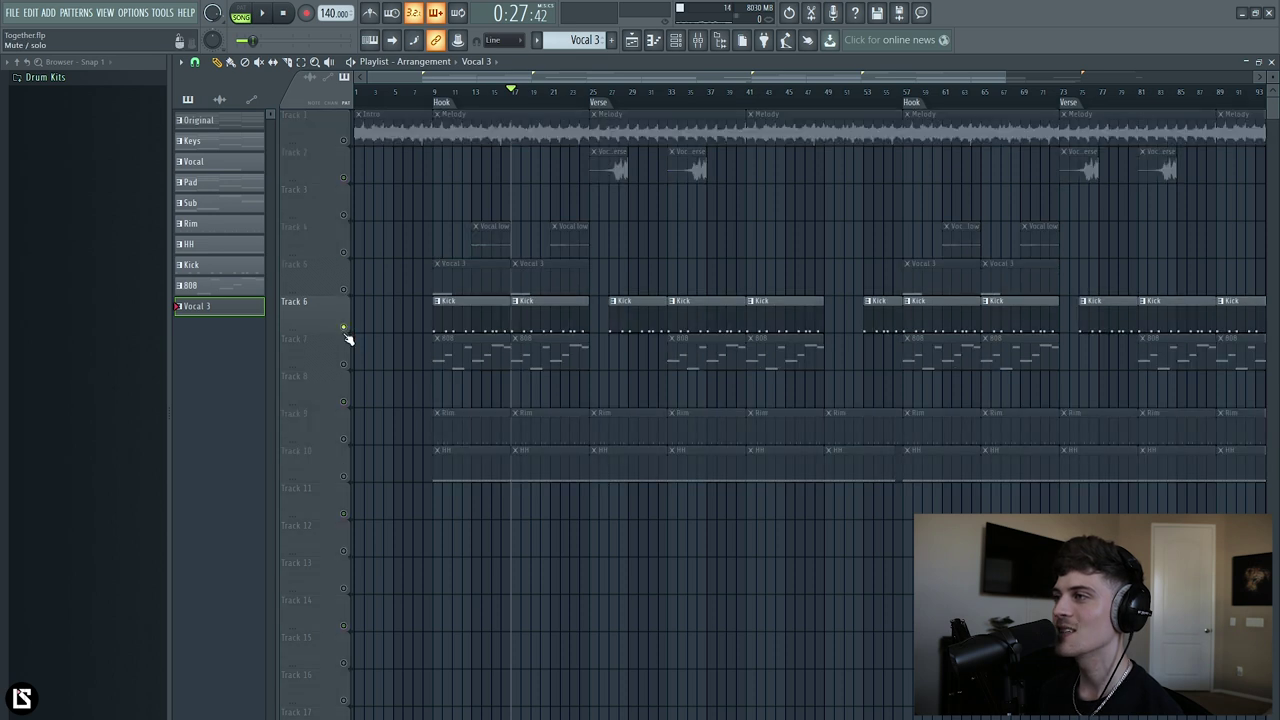
pyautogui.click(344, 364)
pyautogui.click(344, 439)
pyautogui.click(344, 476)
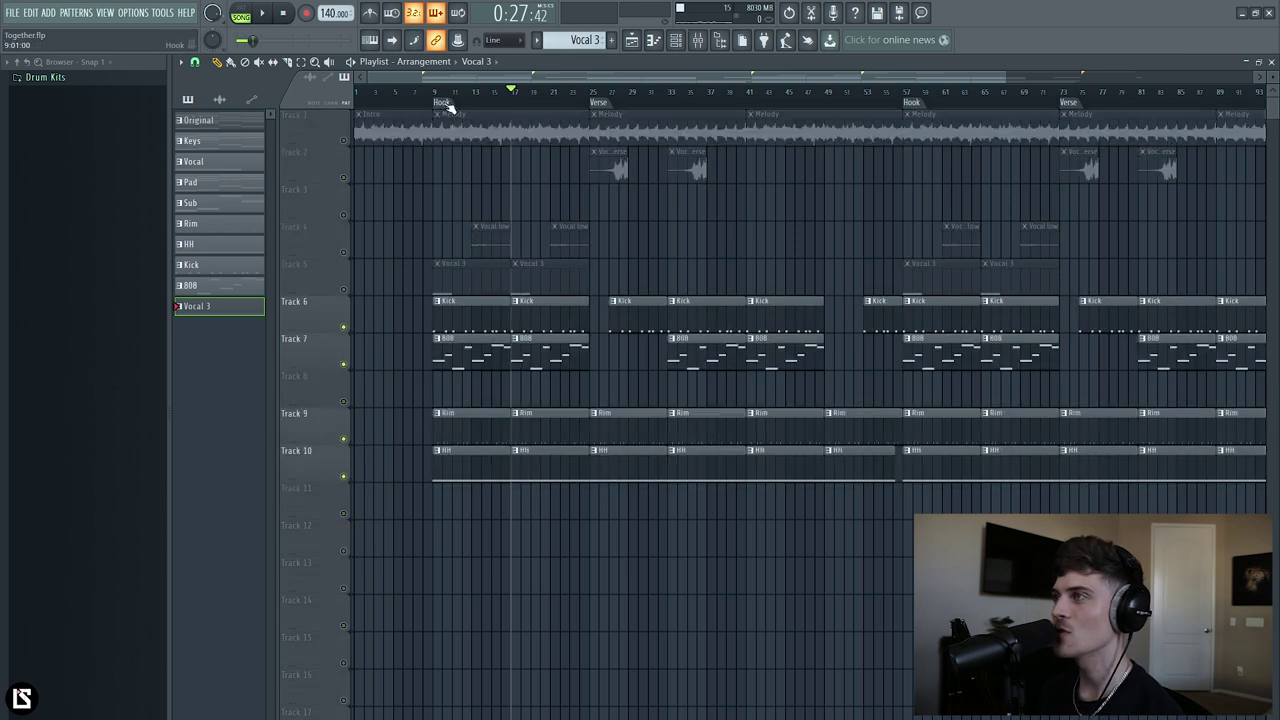
# Play the drums from the Hook at bar 9, then open the 808 pattern's notes.
pyautogui.click(437, 97)
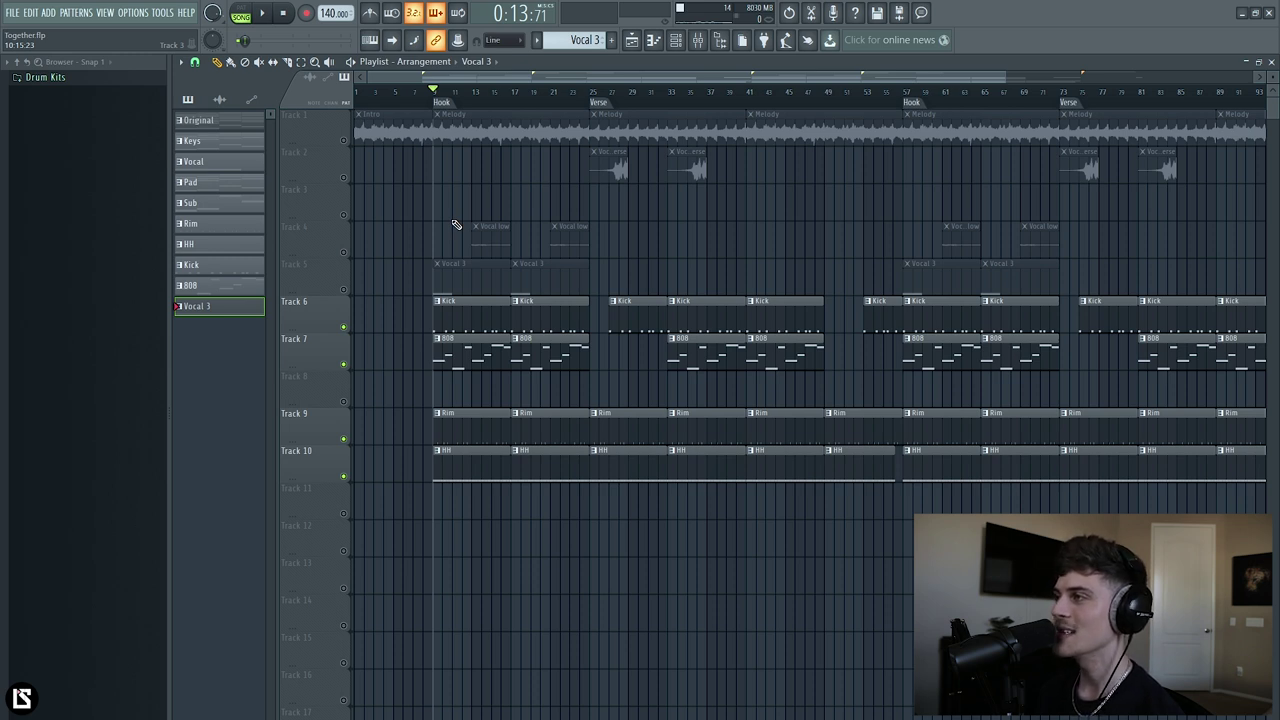
pyautogui.press('space')
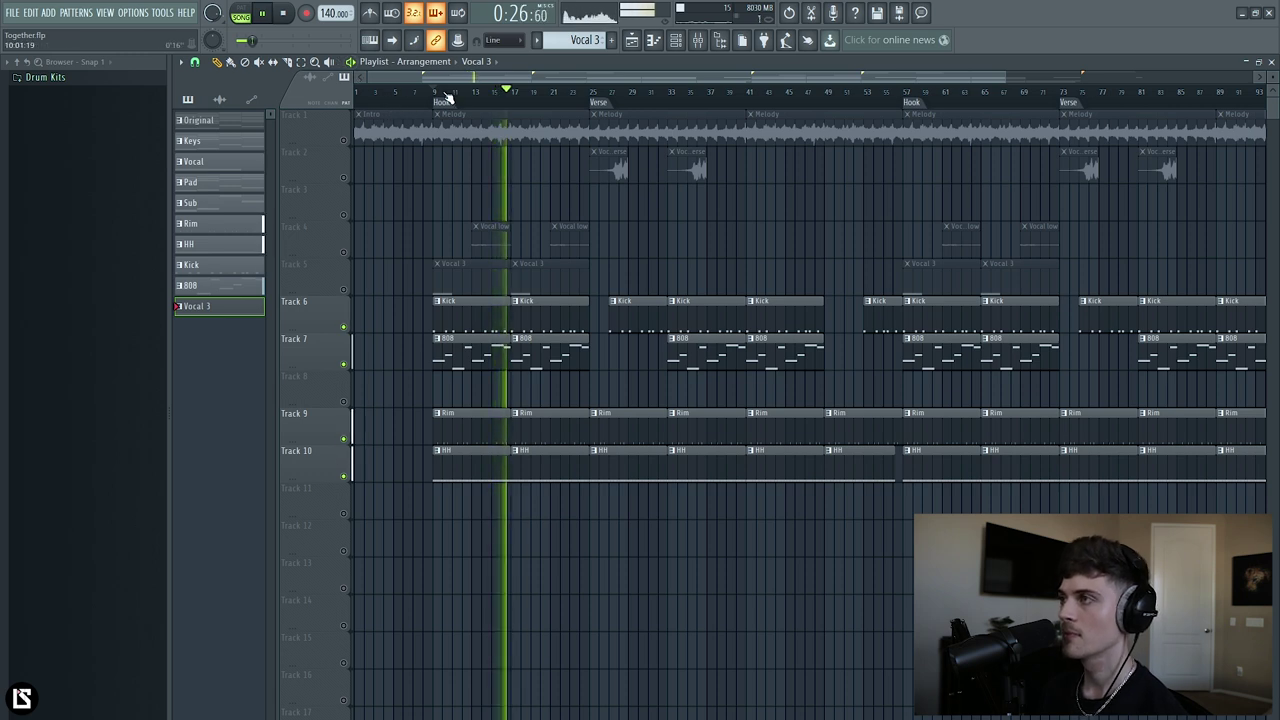
pyautogui.press('space')
pyautogui.doubleClick(465, 364)
# Audition the first B4 note and try moving the D5 note one step earlier and back.
pyautogui.scroll(-2, 432, 94)
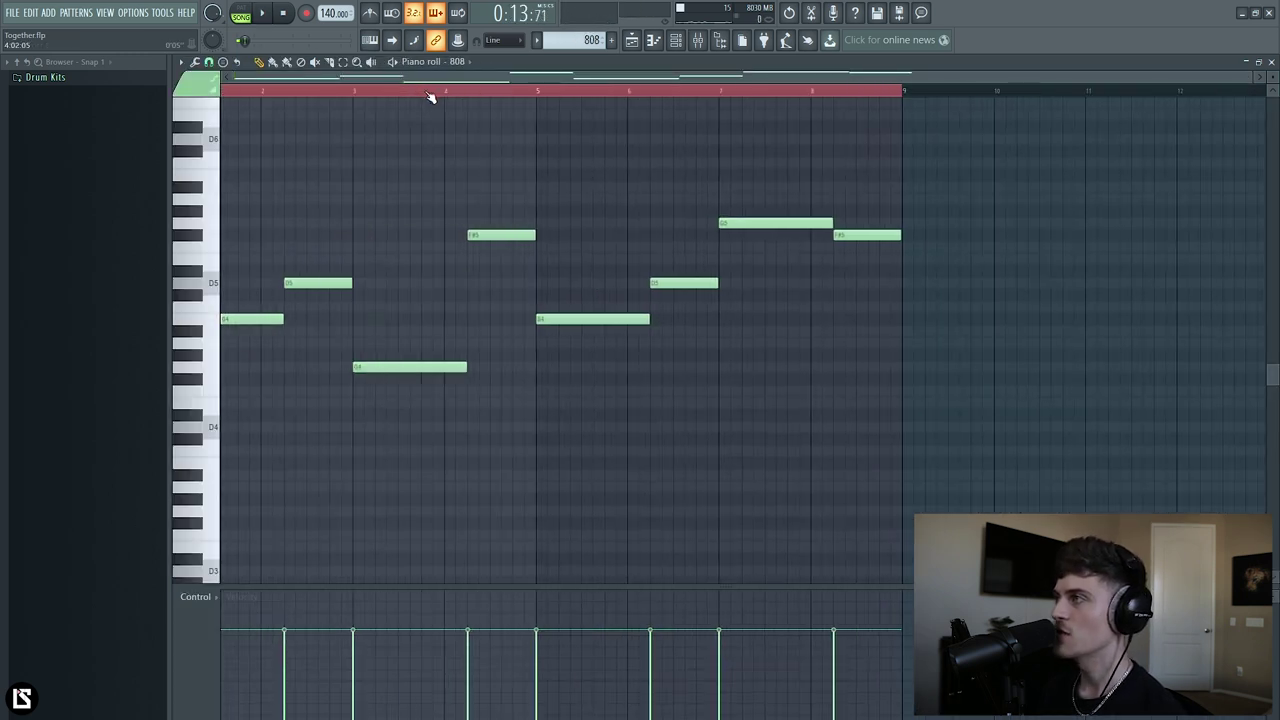
pyautogui.click(281, 318)
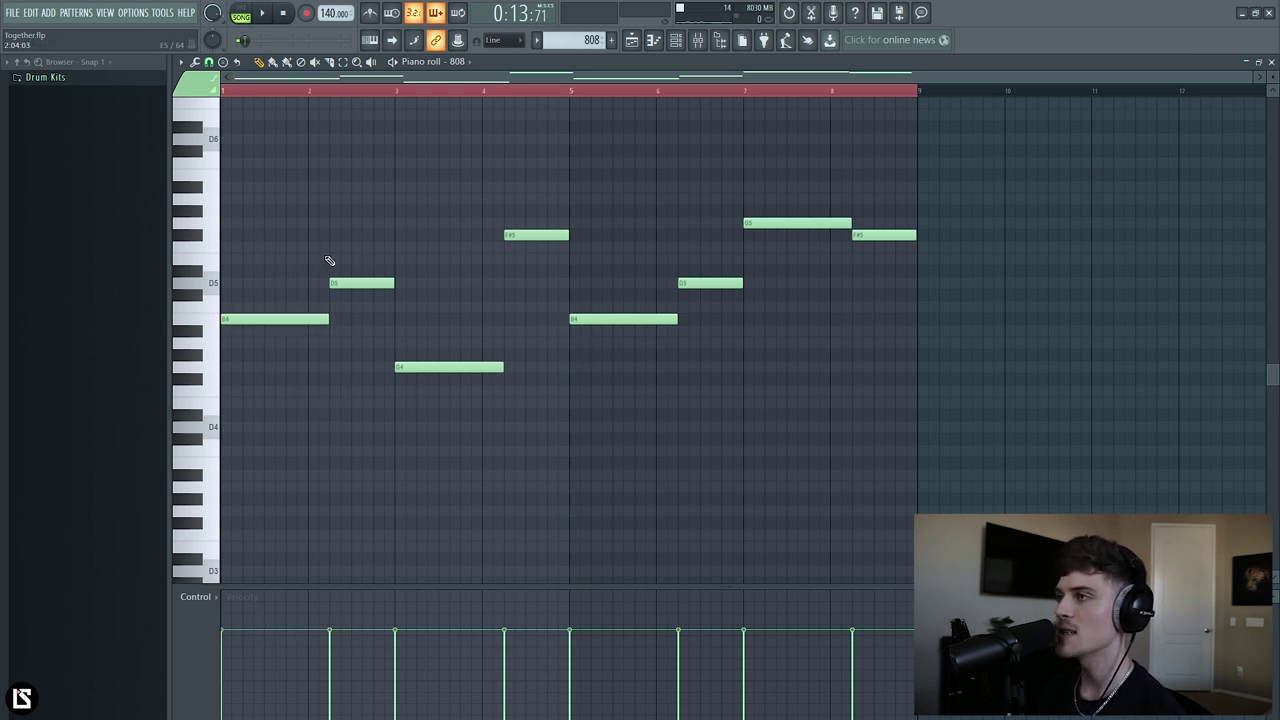
pyautogui.scroll(1, 647, 191)
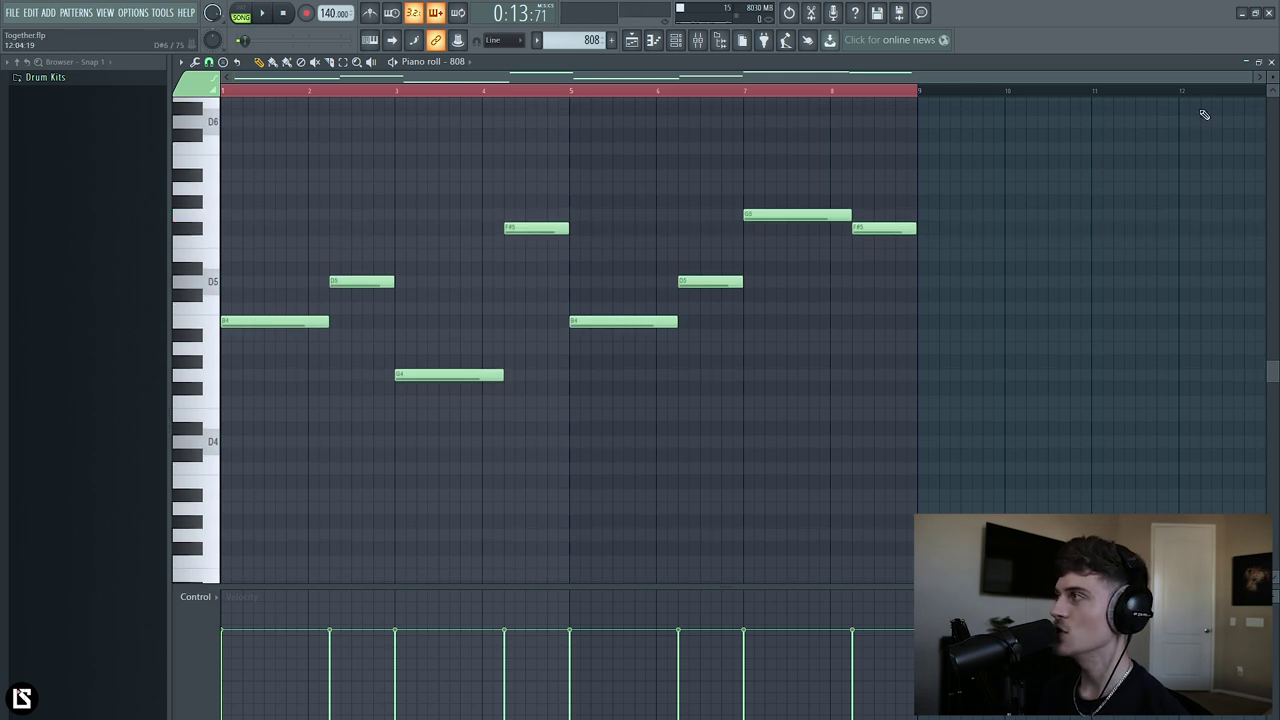
pyautogui.scroll(1, 339, 335)
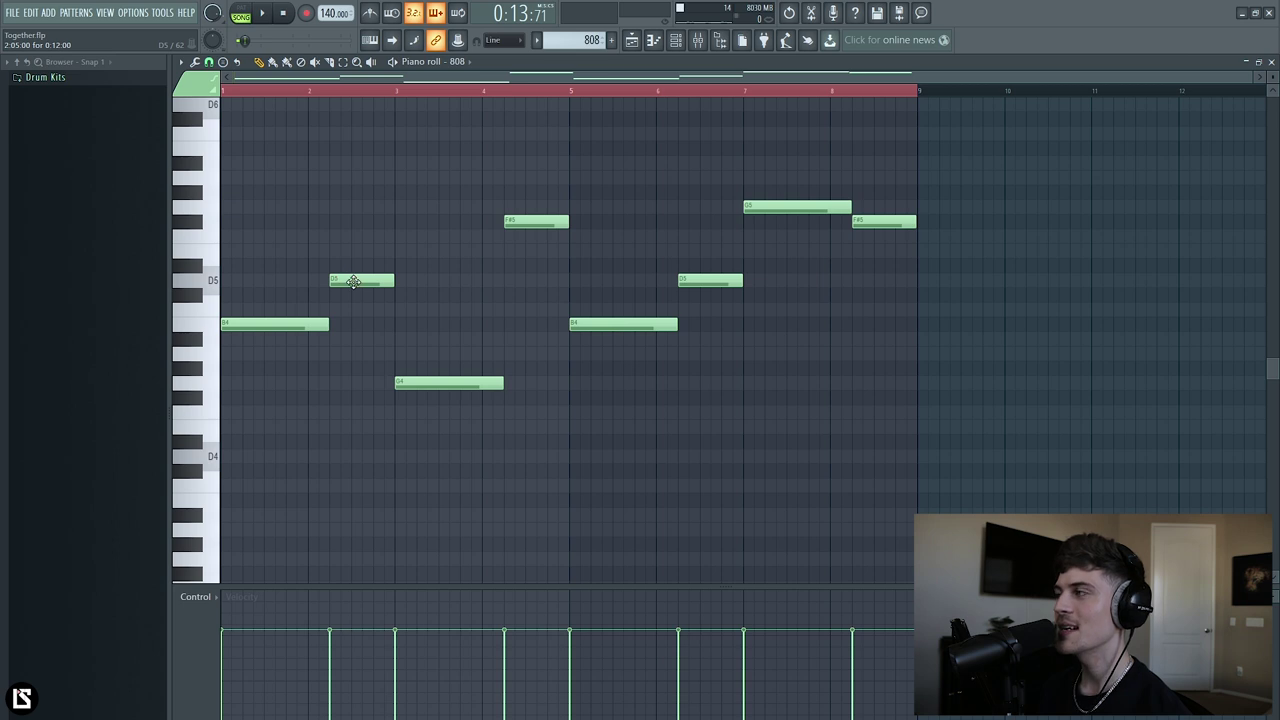
pyautogui.moveTo(359, 282); pyautogui.dragTo(337, 283)
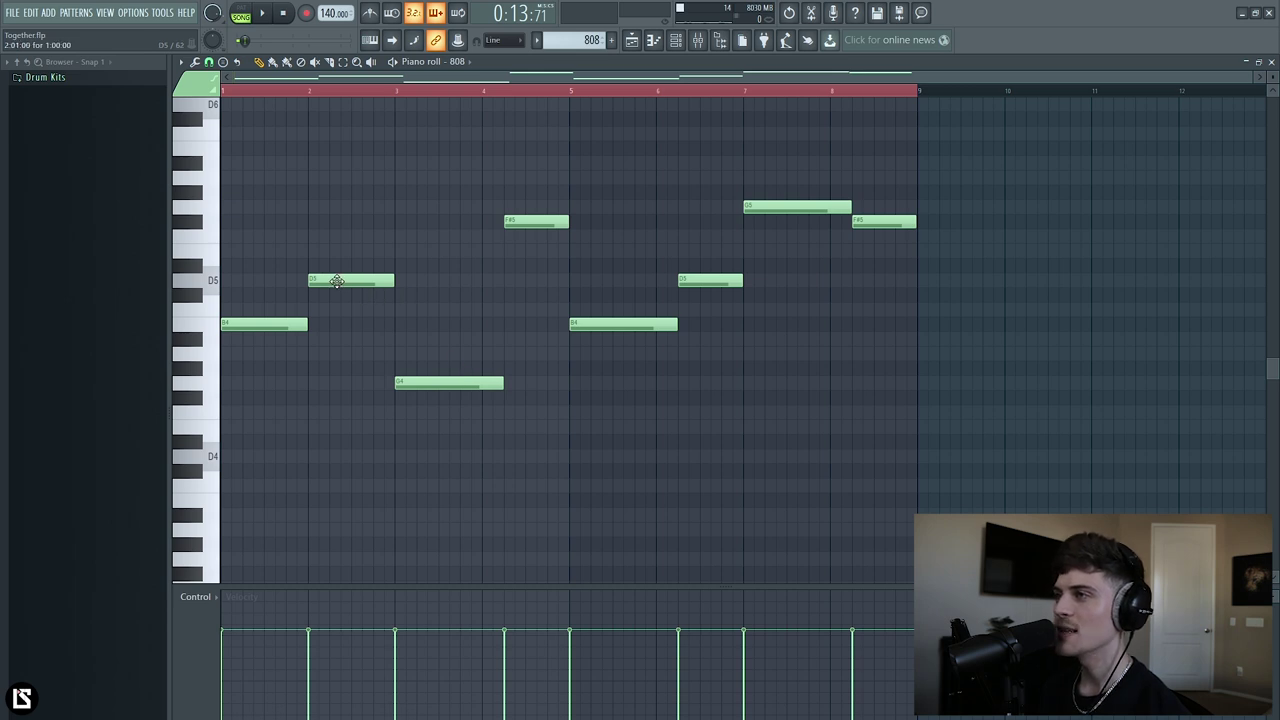
pyautogui.moveTo(327, 279); pyautogui.dragTo(340, 280)
# Change the snap setting and nudge the D5 note slightly earlier.
pyautogui.click(209, 62)
pyautogui.click(209, 62)
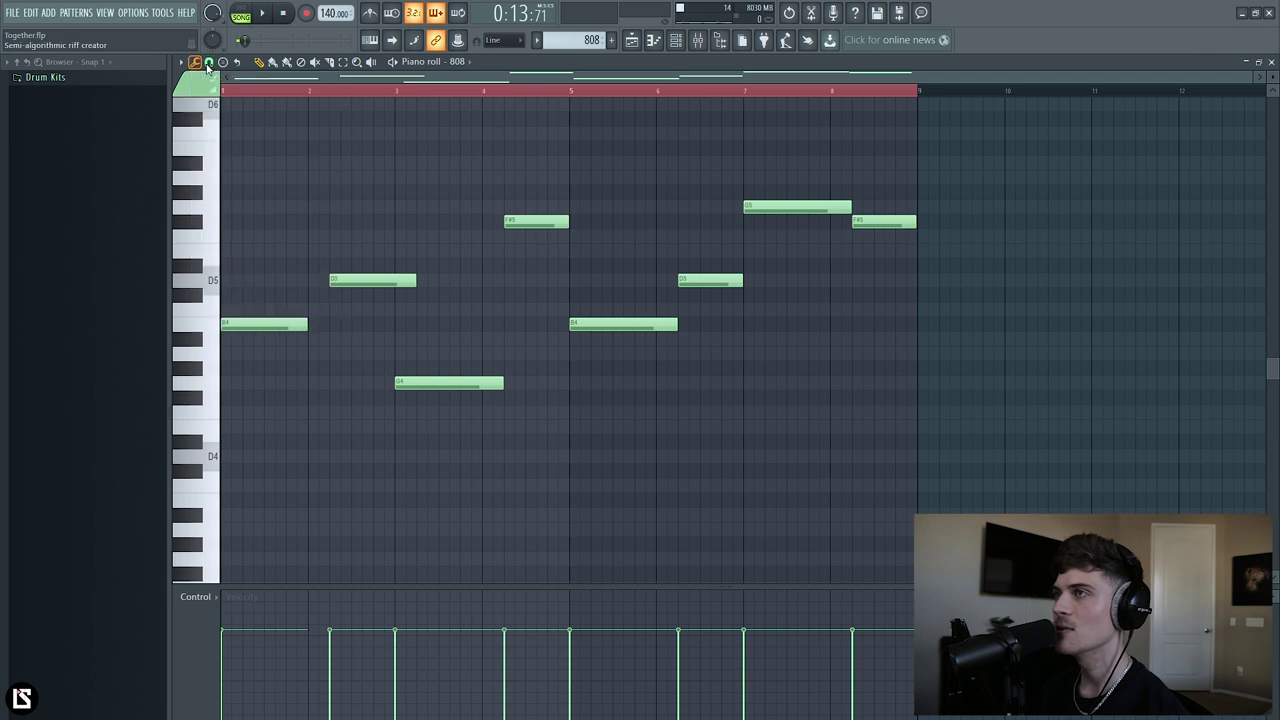
pyautogui.click(209, 62)
pyautogui.click(308, 91)
pyautogui.moveTo(353, 280)
pyautogui.mouseDown()
pyautogui.moveTo(355, 292)
pyautogui.moveTo(331, 278)
pyautogui.moveTo(342, 280)
pyautogui.mouseUp()
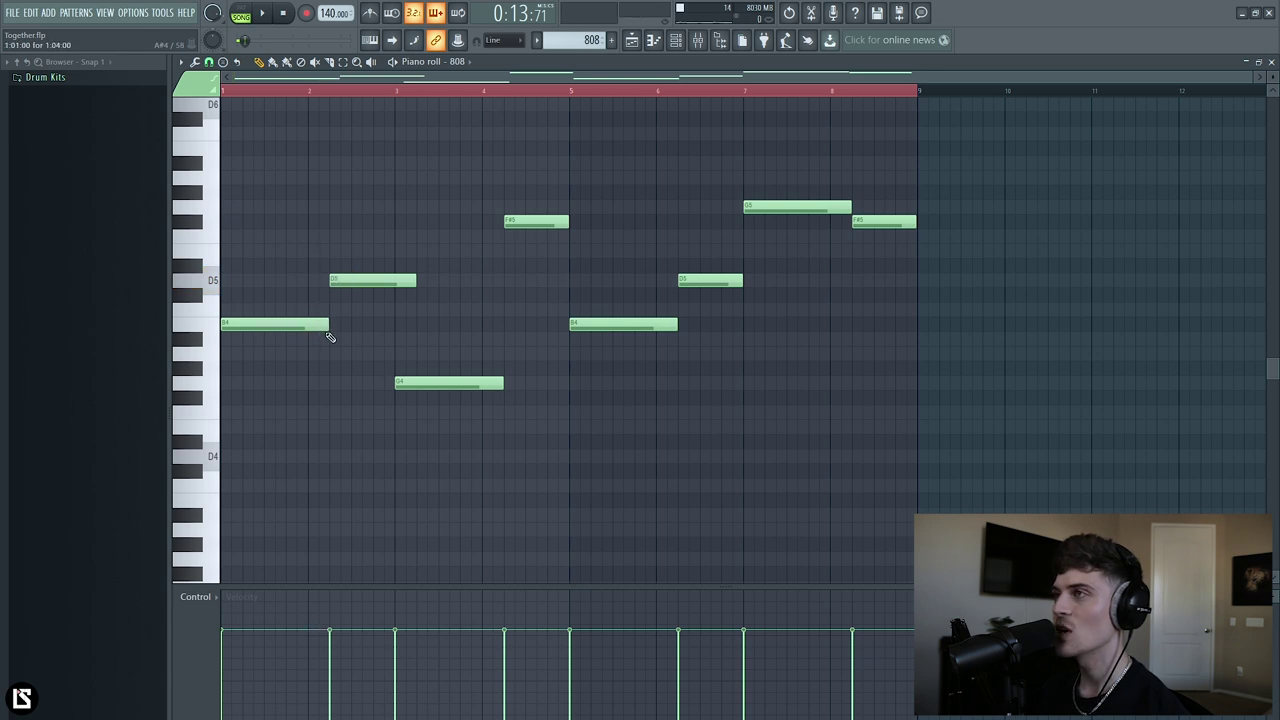
# Select the D5 and F#5 notes, undo the last edit, play the 808 pattern, and return to the playlist.
pyautogui.moveTo(358, 216); pyautogui.dragTo(364, 331)
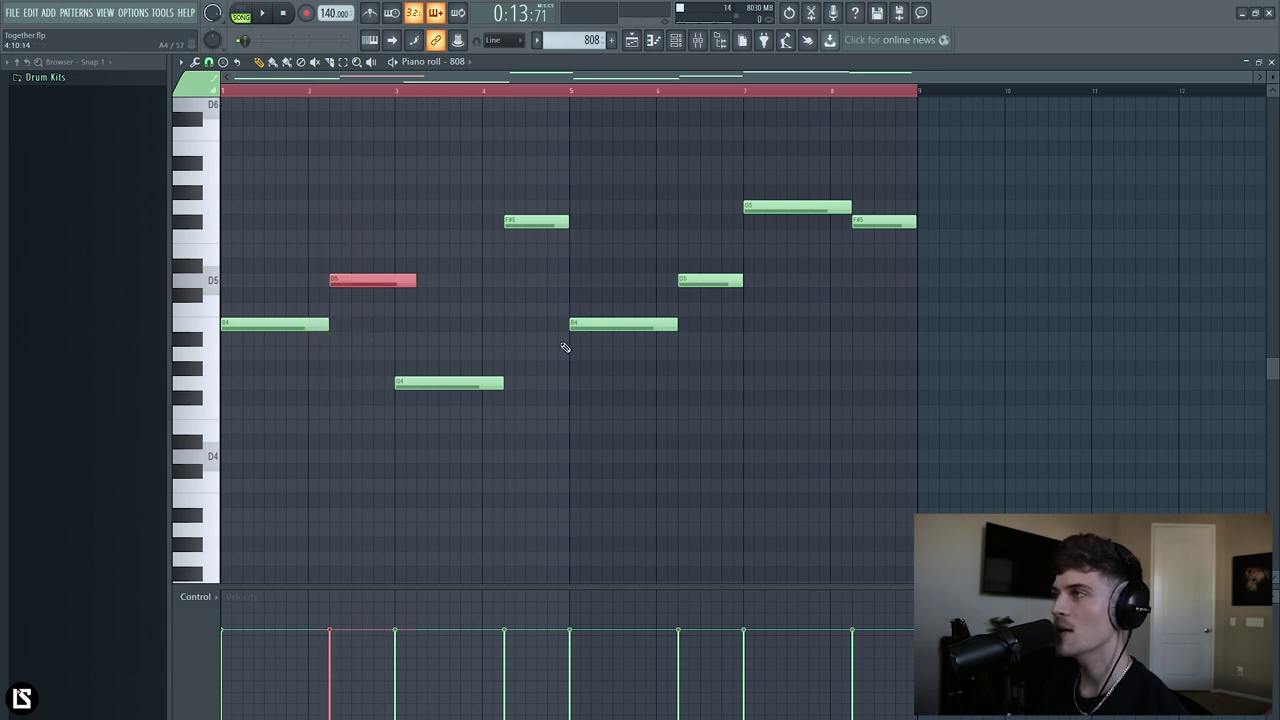
pyautogui.moveTo(528, 157); pyautogui.dragTo(536, 224)
pyautogui.hotkey('ctrl', 'z')
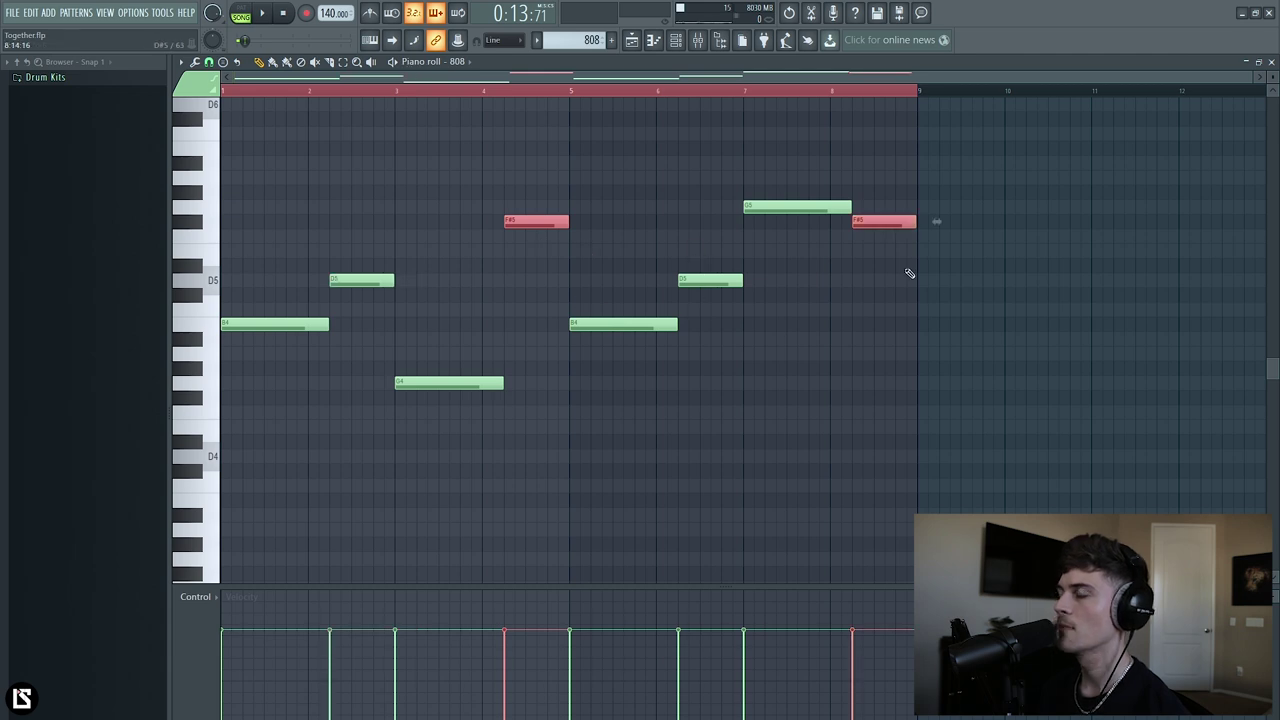
pyautogui.press('space')
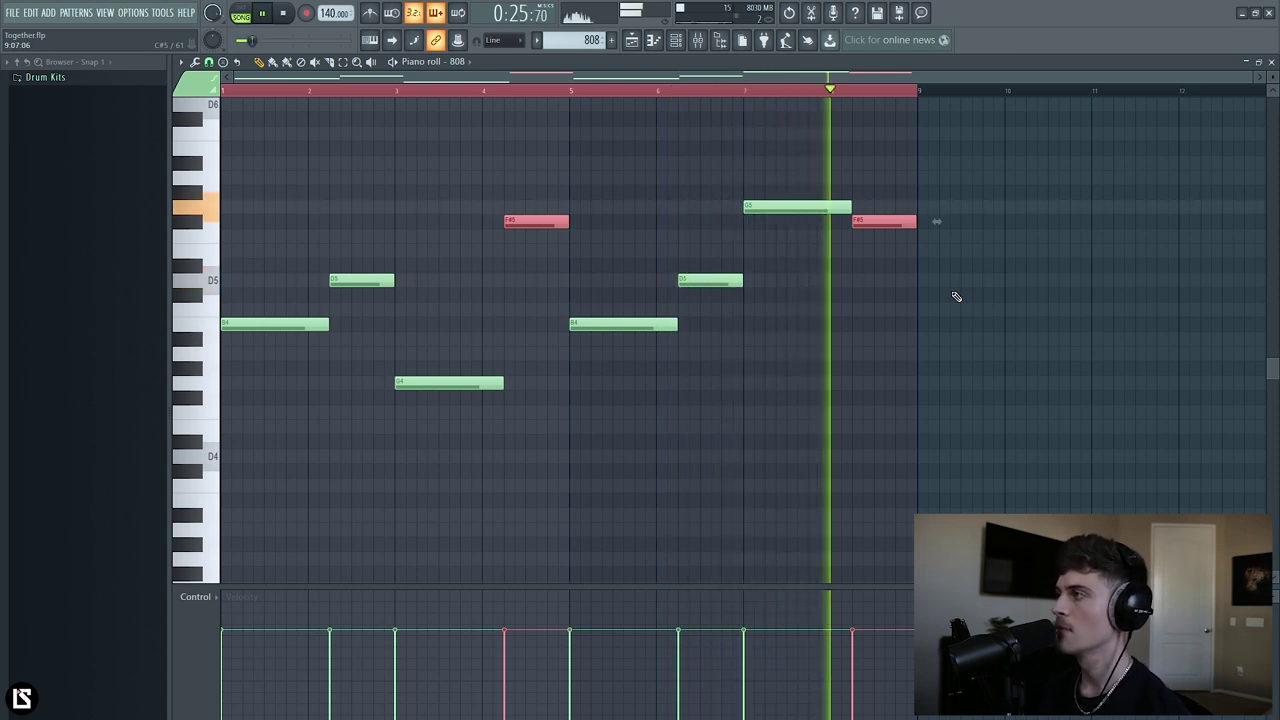
pyautogui.press('space')
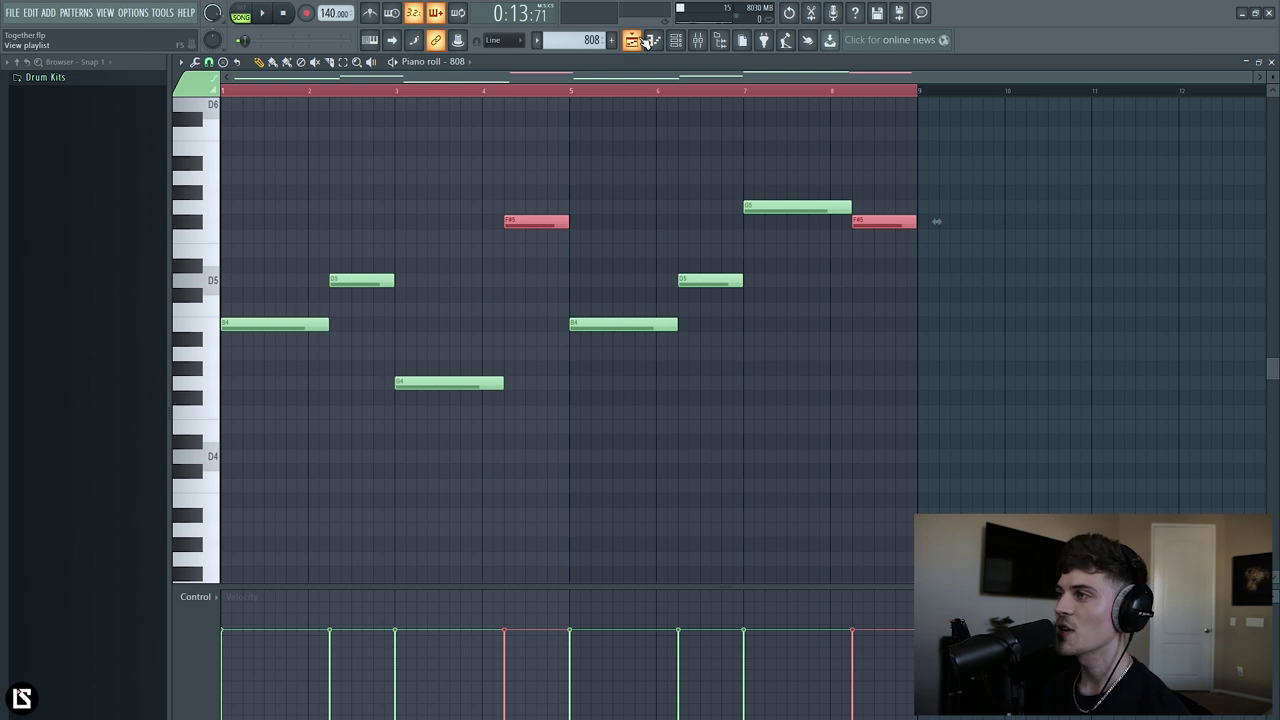
pyautogui.press('F5')
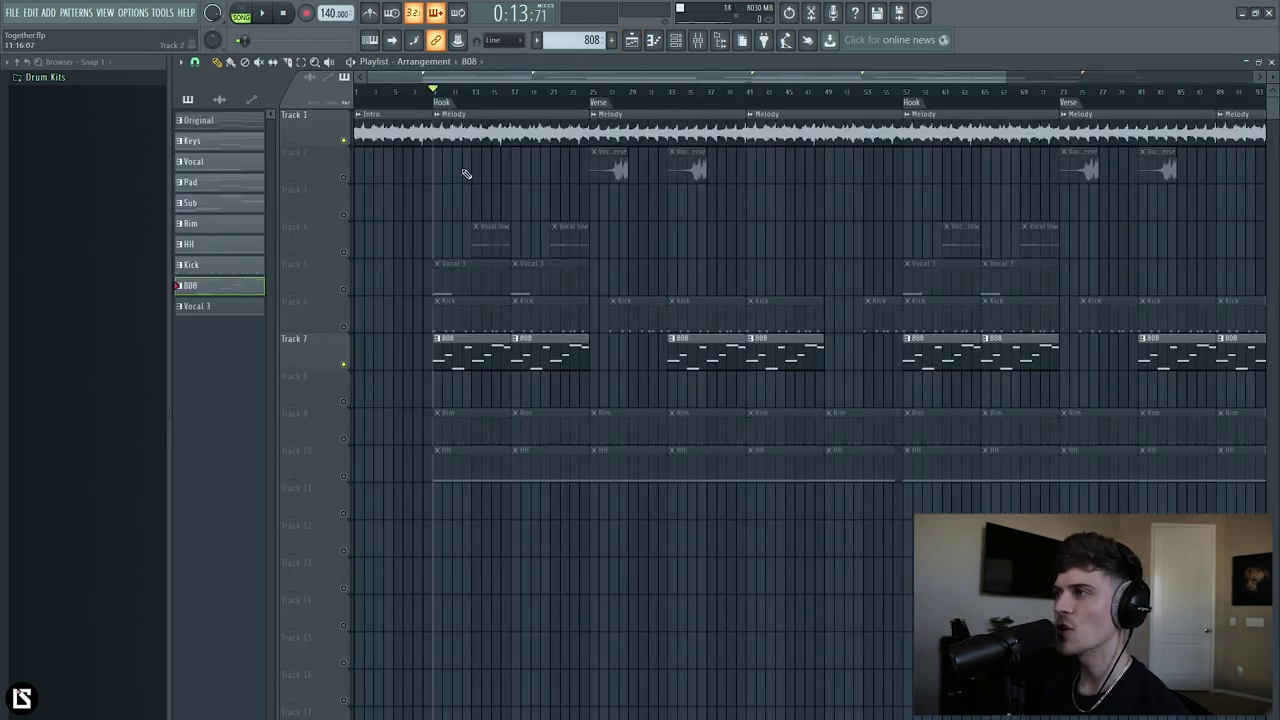
# Solo Track 10 and open the HH pattern in the piano roll.
pyautogui.scroll(4, 435, 92)
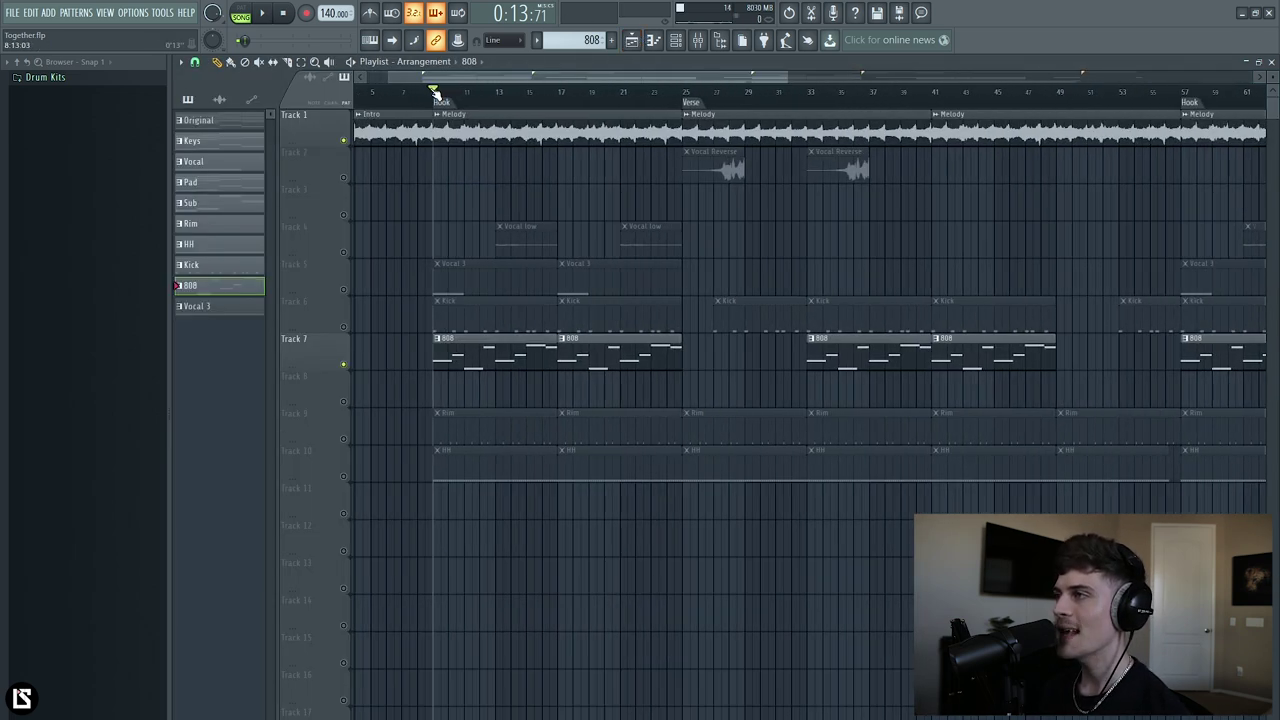
pyautogui.rightClick(345, 291)
pyautogui.rightClick(345, 291)
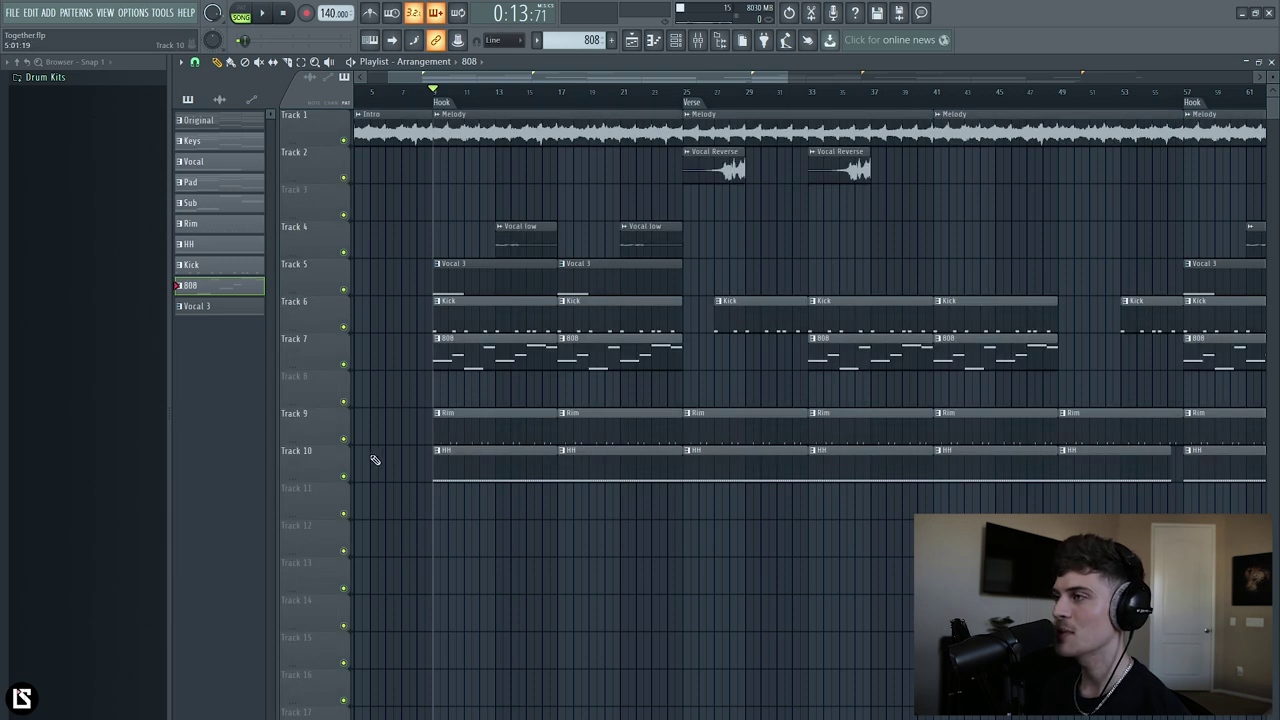
pyautogui.rightClick(344, 478)
pyautogui.click(467, 461)
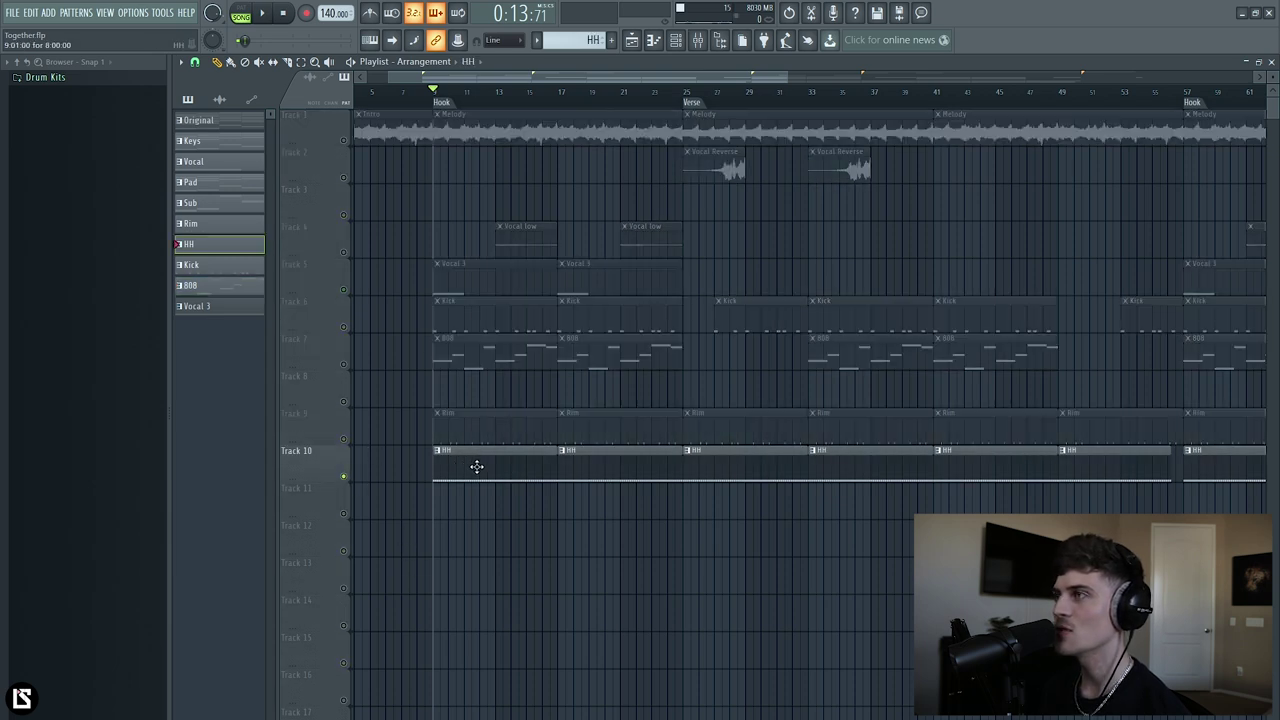
pyautogui.doubleClick(477, 467)
# Keep four bar-1 hi-hats at full velocity, softening the second and fourth, erasing the rest.
pyautogui.click(256, 306)
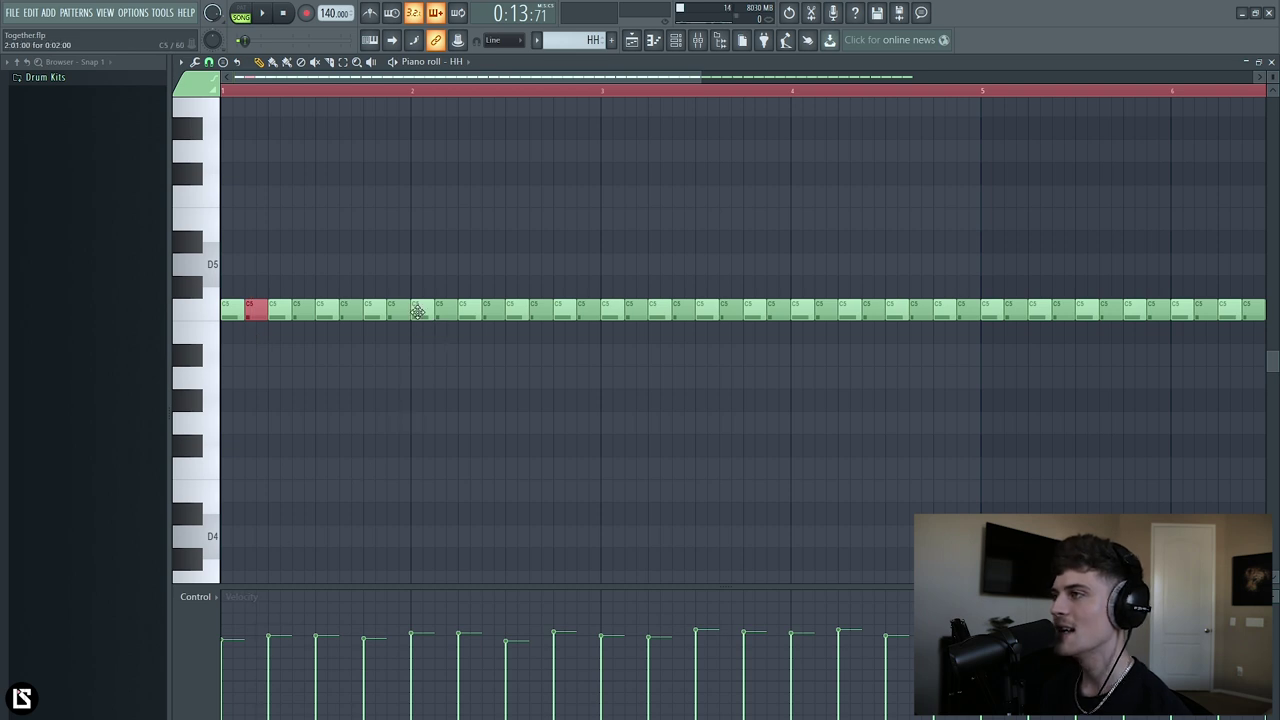
pyautogui.moveTo(418, 312)
pyautogui.mouseDown()
pyautogui.moveTo(545, 310)
pyautogui.moveTo(522, 317)
pyautogui.mouseUp()
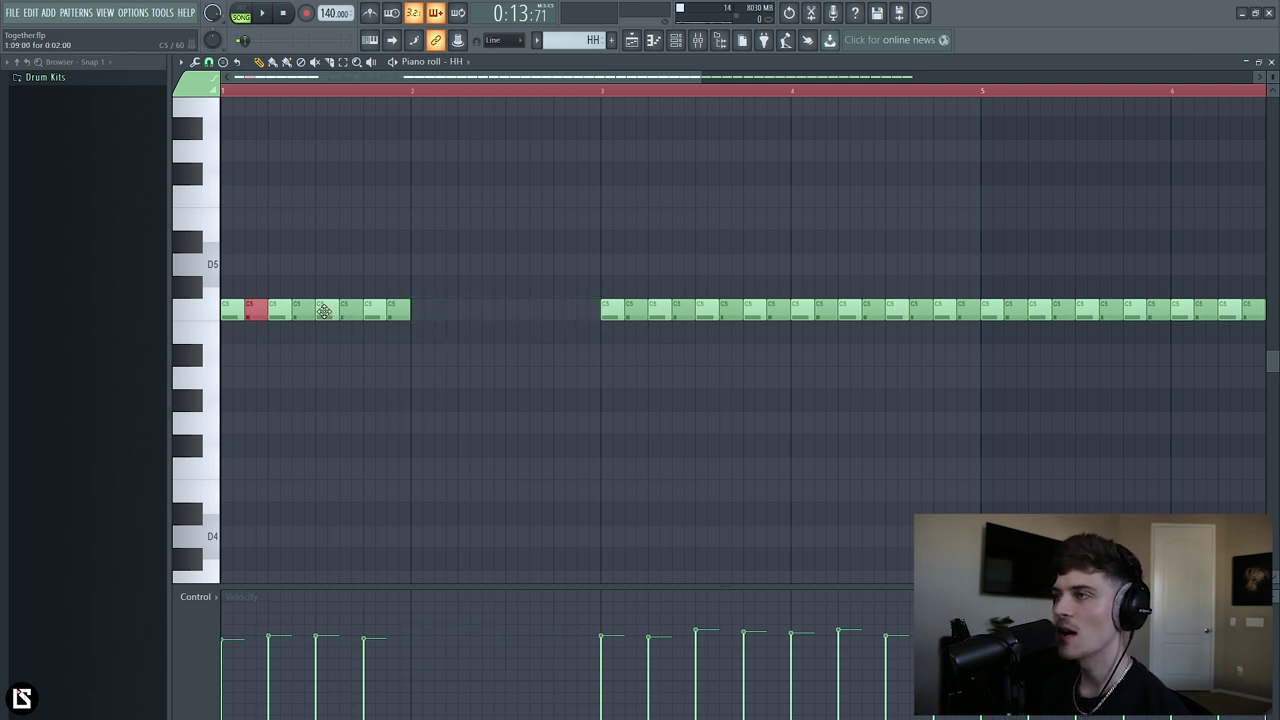
pyautogui.moveTo(324, 311); pyautogui.dragTo(431, 320)
pyautogui.moveTo(340, 292); pyautogui.dragTo(218, 326)
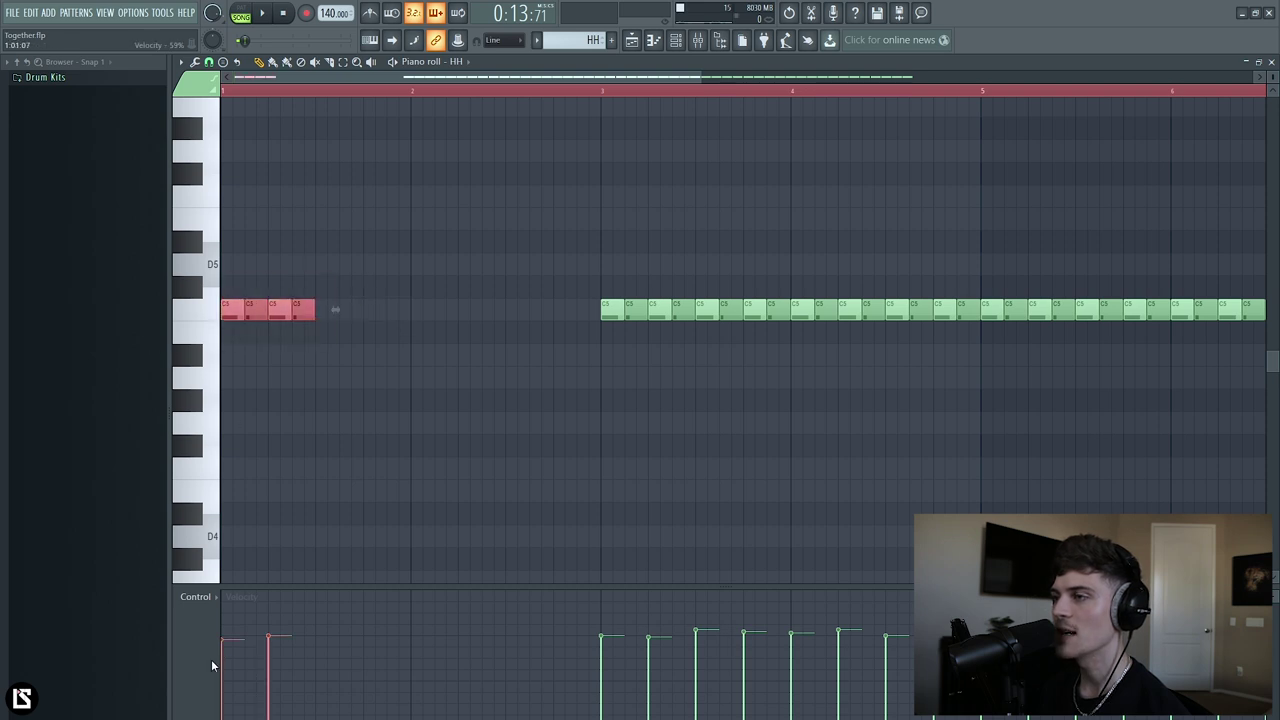
pyautogui.moveTo(218, 630); pyautogui.dragTo(371, 643)
pyautogui.rightClick(357, 420)
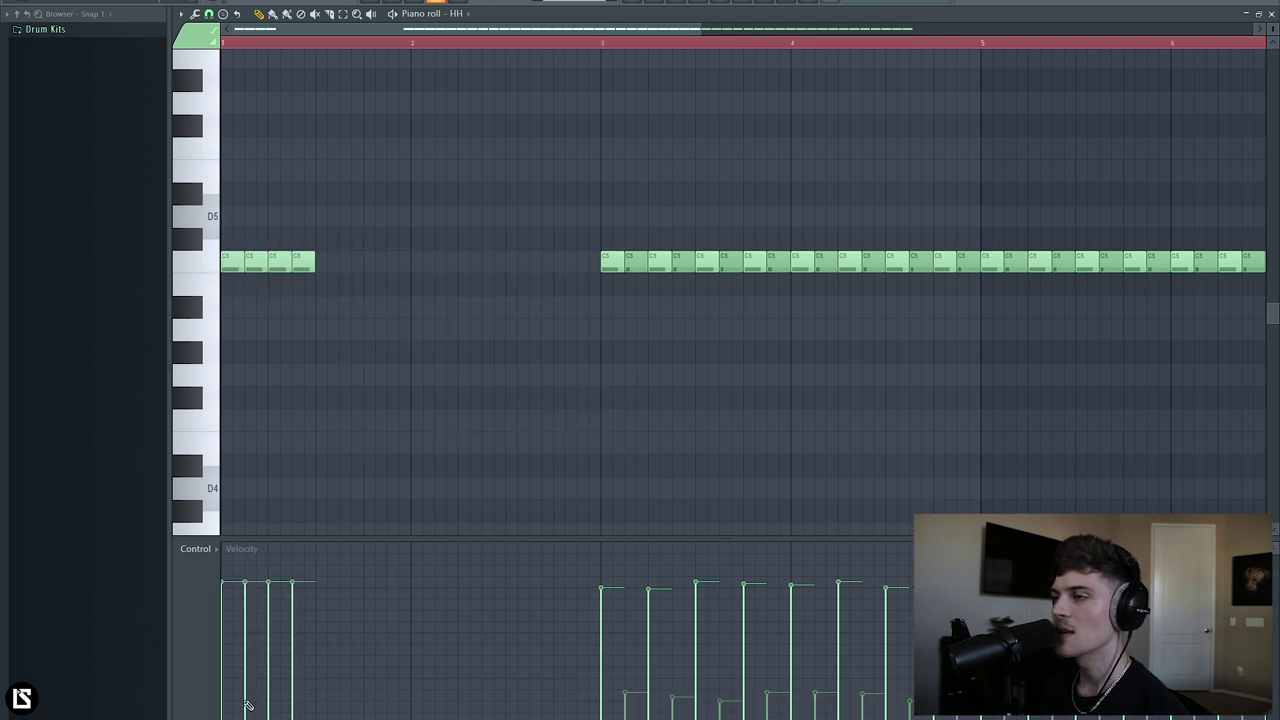
pyautogui.click(247, 702)
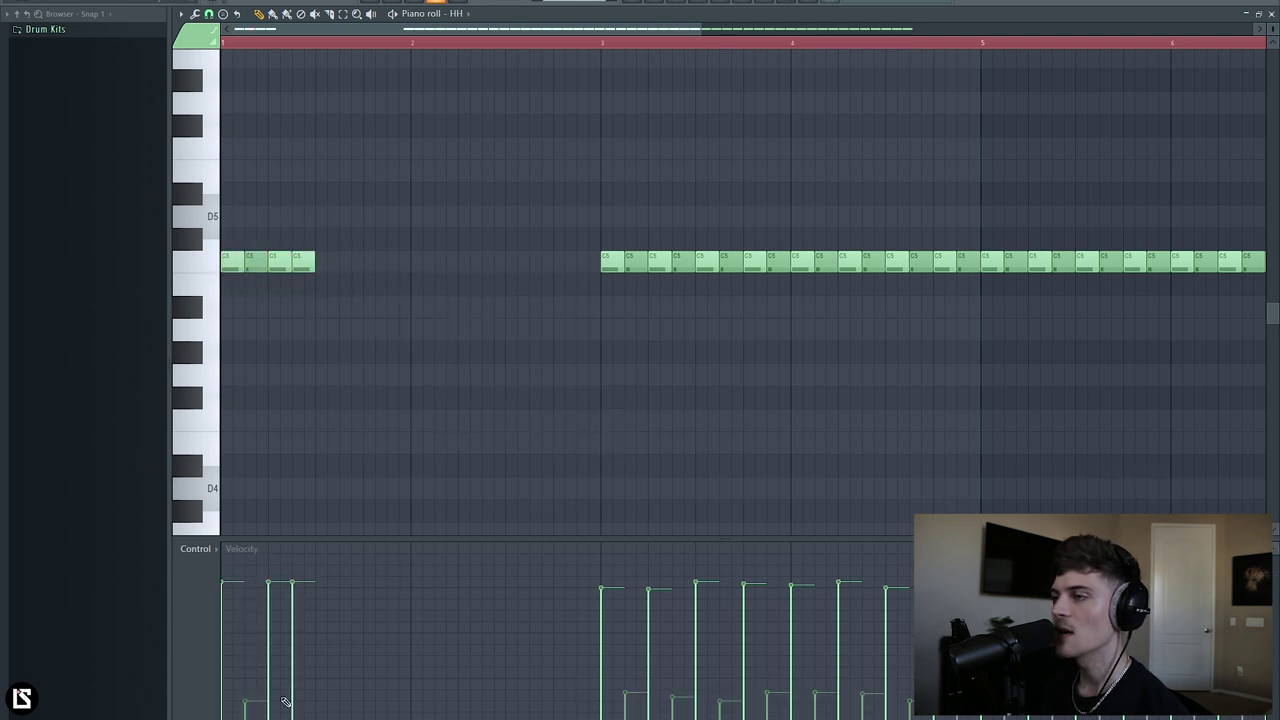
pyautogui.click(297, 696)
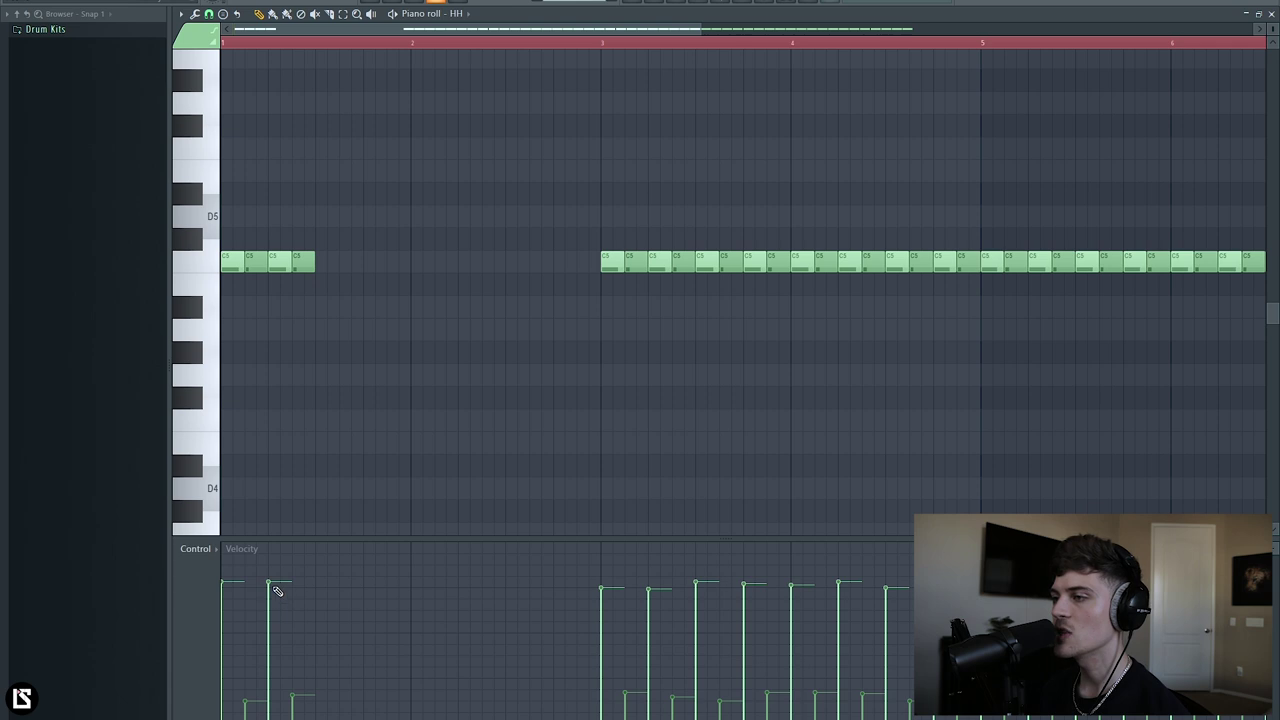
# Repeat the four-note hi-hat figure across bars 1–3 and play the pattern alone.
pyautogui.moveTo(353, 265); pyautogui.dragTo(222, 388)
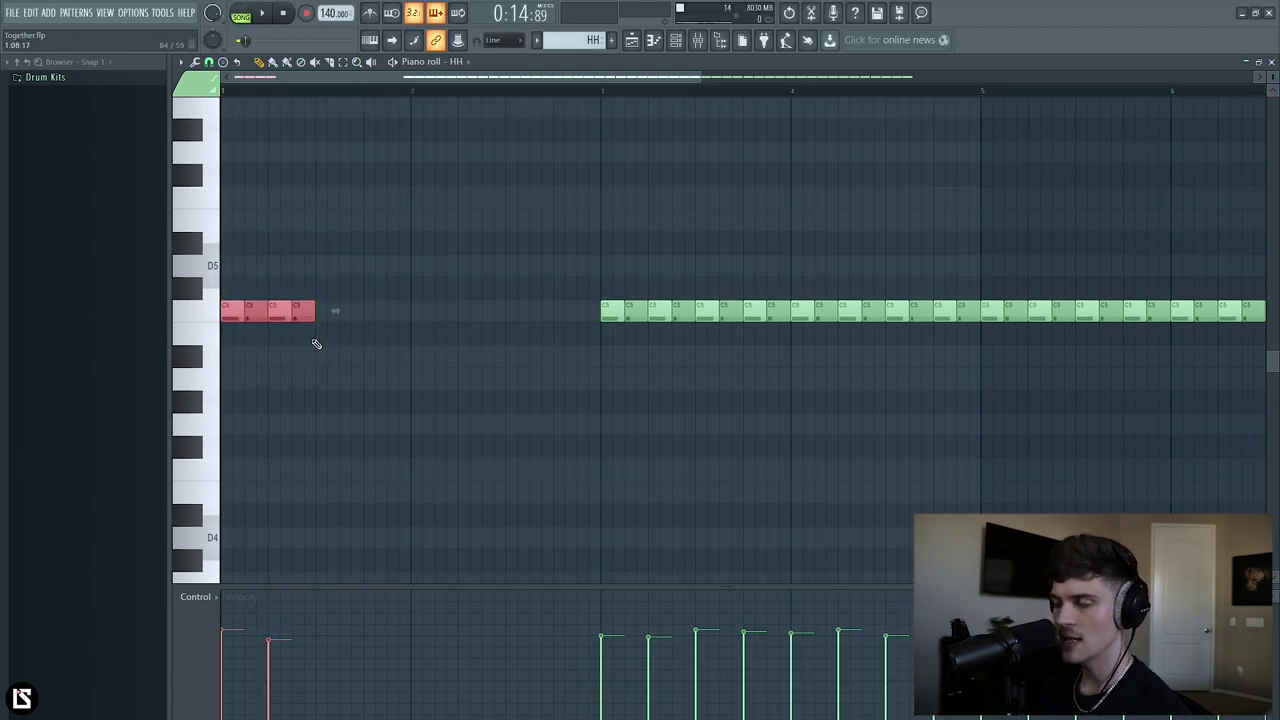
pyautogui.hotkey('ctrl', 'b')
pyautogui.hotkey('ctrl', 'b')
pyautogui.hotkey('ctrl', 'b')
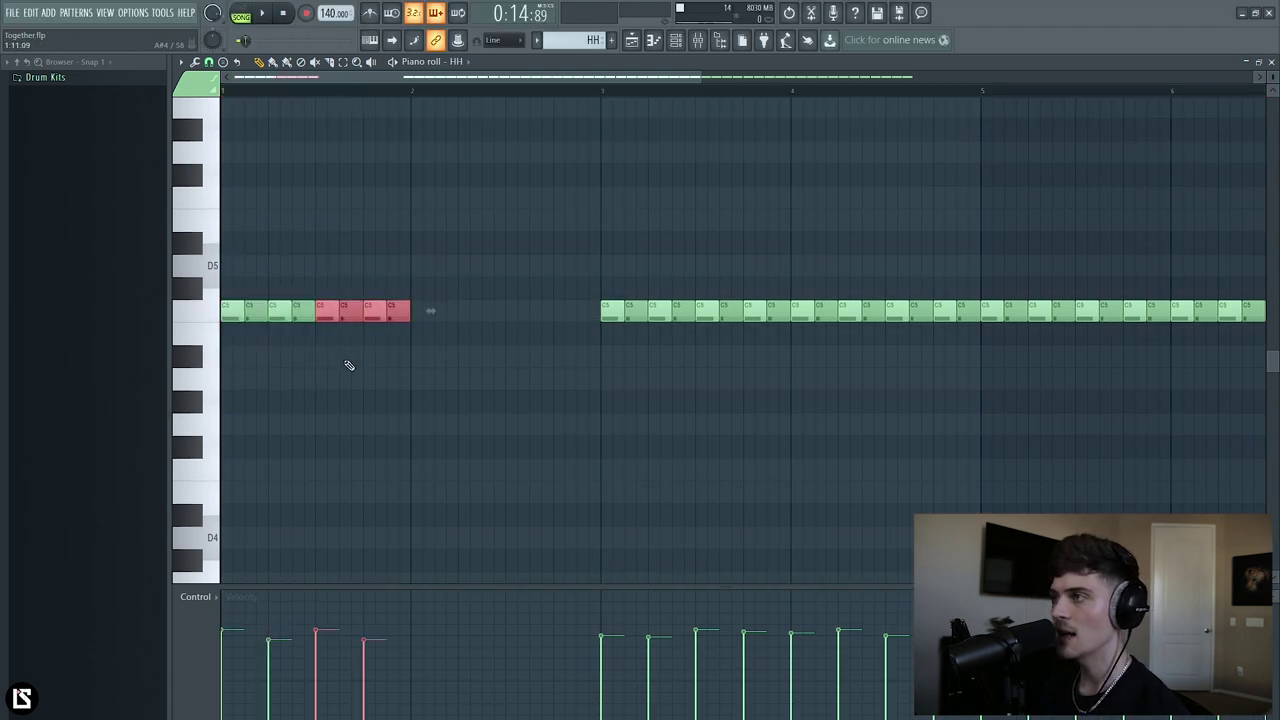
pyautogui.click(545, 413)
pyautogui.scroll(-3, 300, 98)
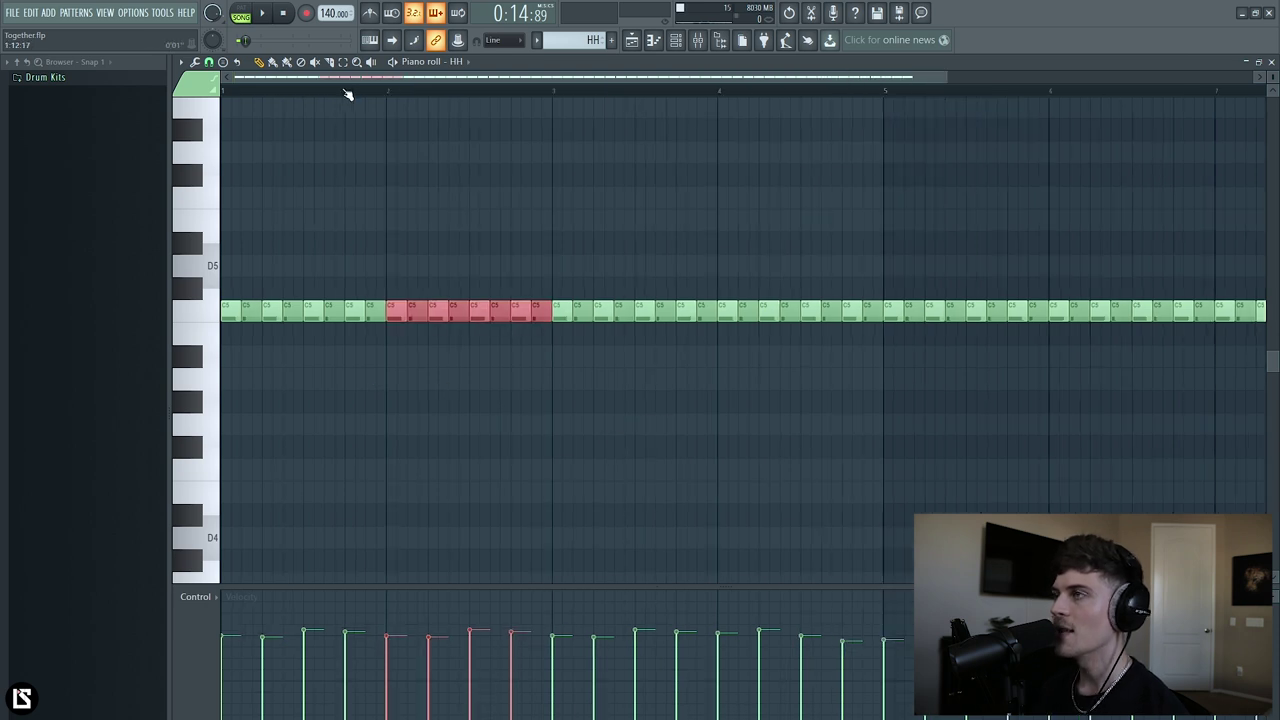
pyautogui.click(240, 12)
pyautogui.press('space')
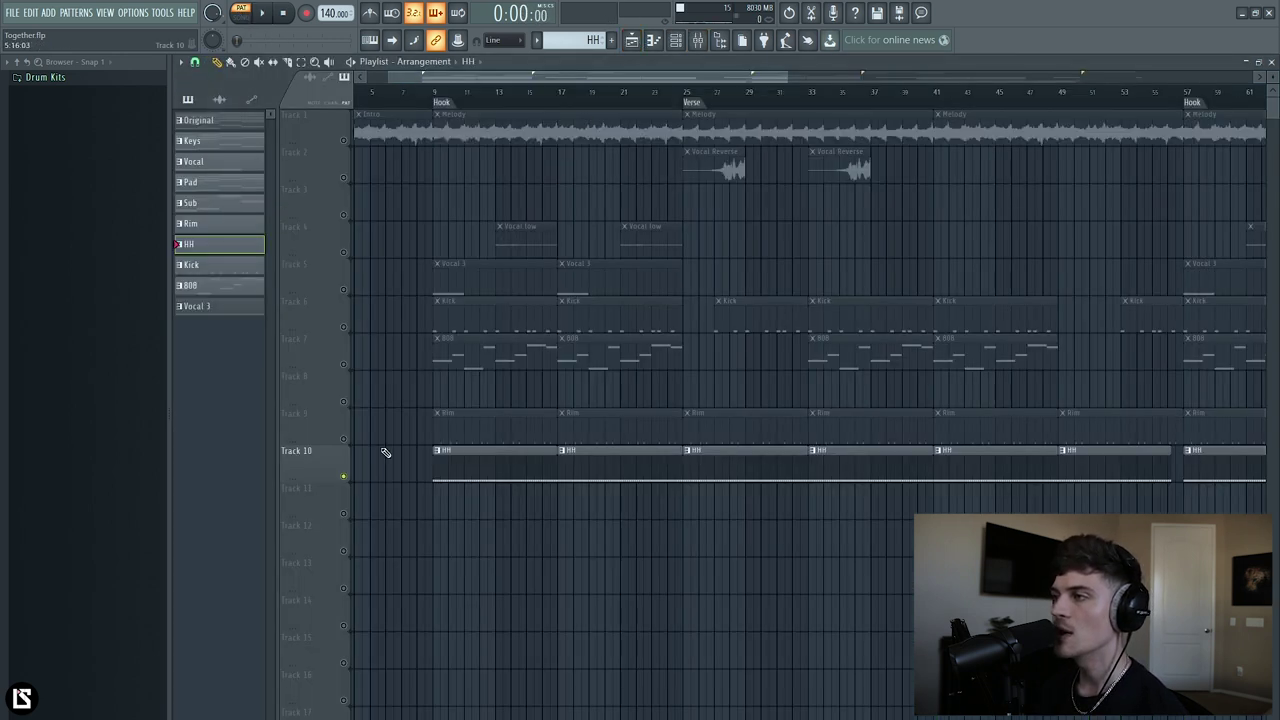
pyautogui.doubleClick(451, 428)
# Lengthen all the Rim notes and play the Rim pattern.
pyautogui.hscroll(-2, 370, 96)
pyautogui.hotkey('ctrl', 'a')
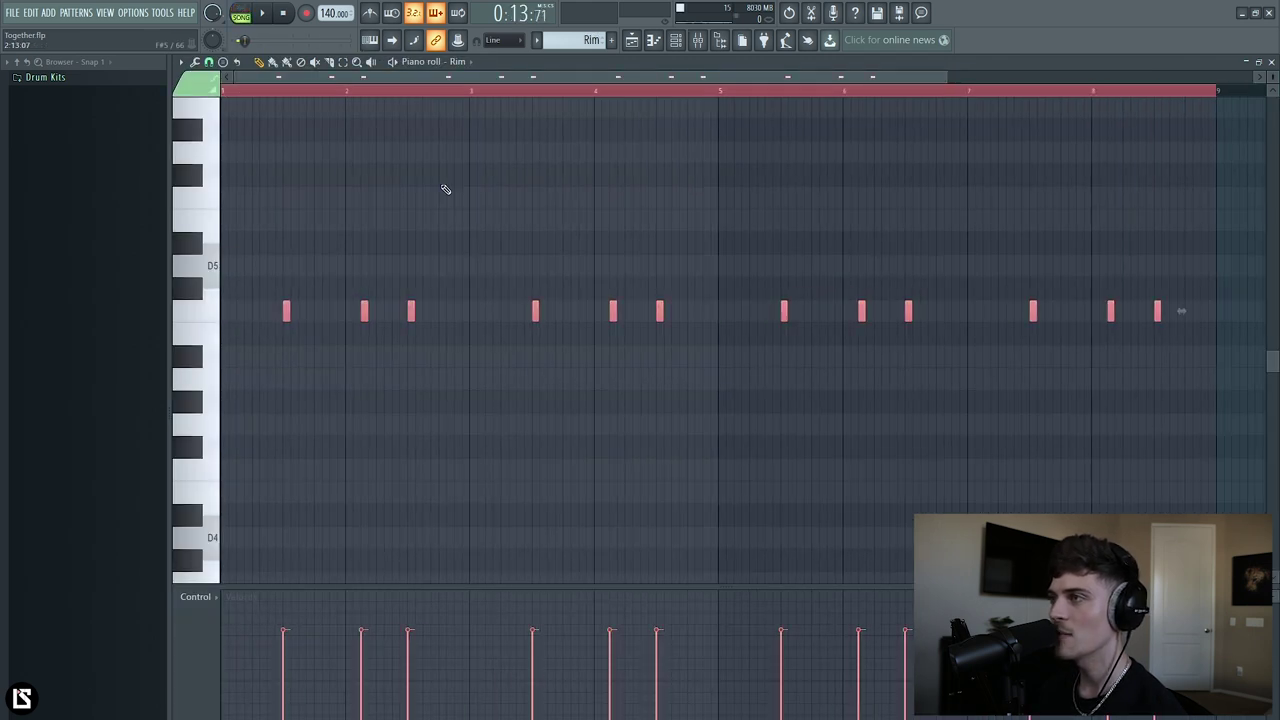
pyautogui.moveTo(414, 312); pyautogui.dragTo(438, 312)
pyautogui.press('space')
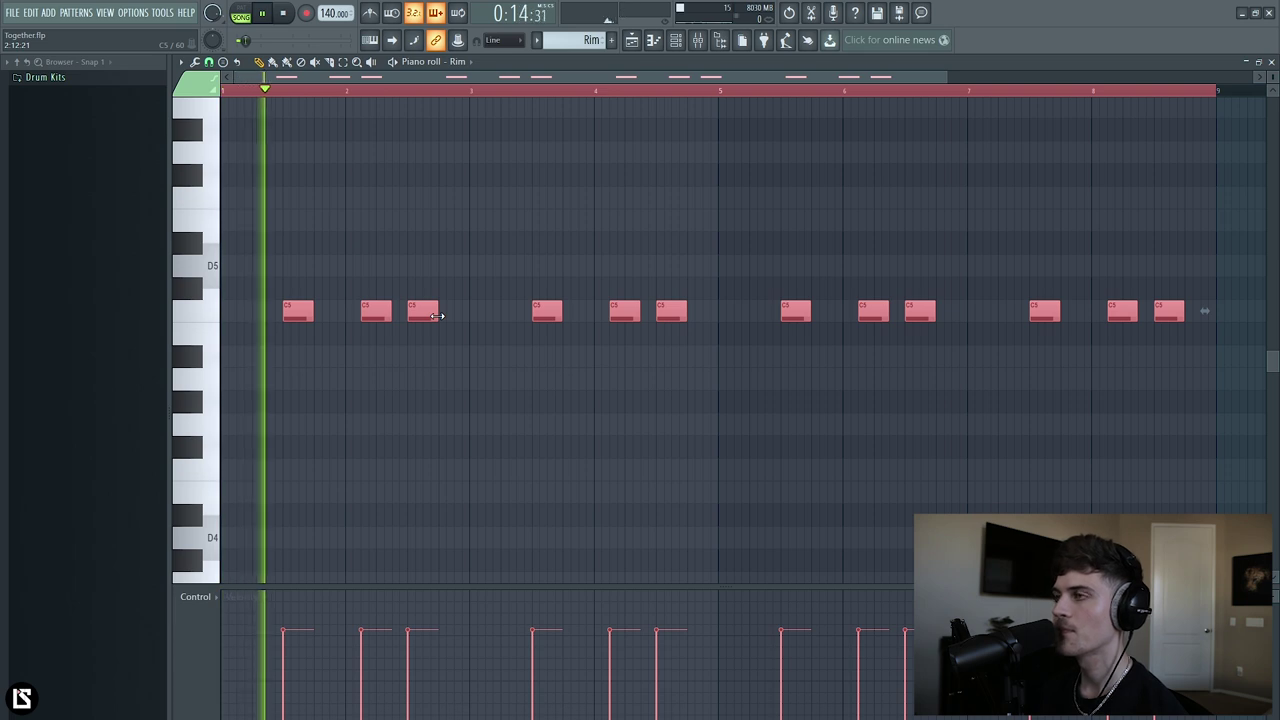
pyautogui.hotkey('ctrl', 'd')
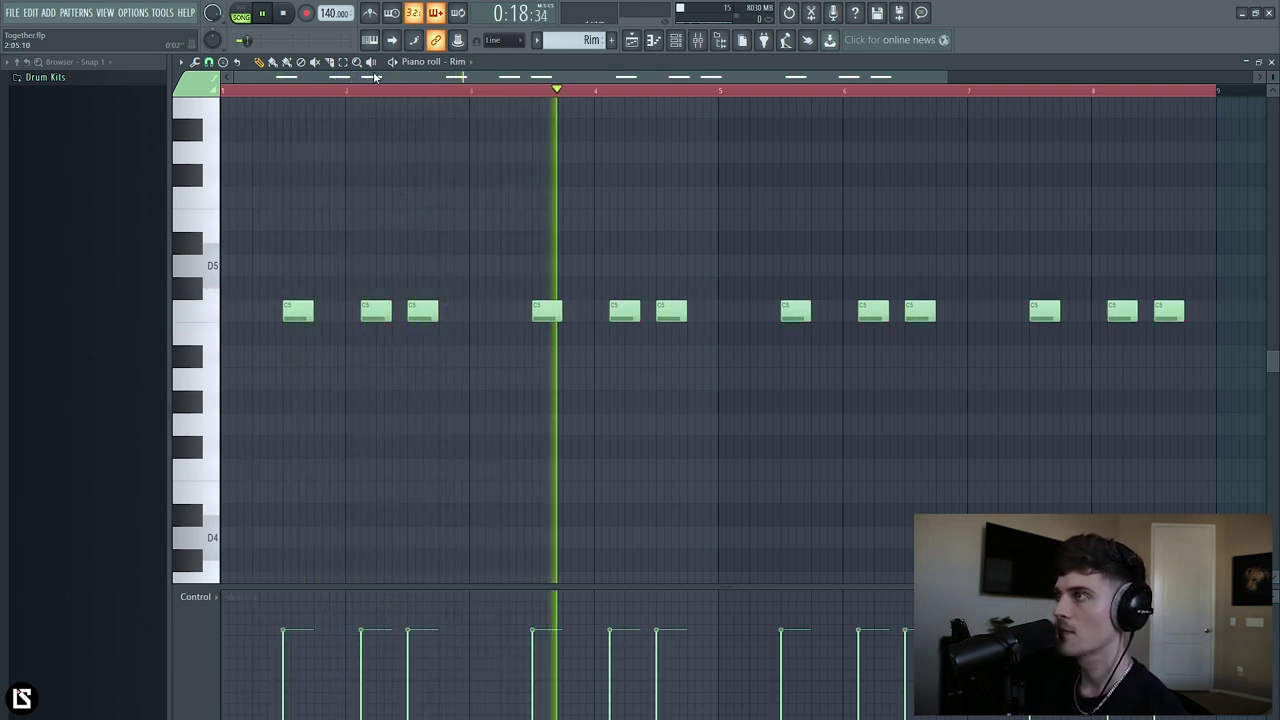
# Play the Kick pattern, inspect the two bar-7 kick notes, and clear Track 6's solo.
pyautogui.scroll(-1, 371, 92)
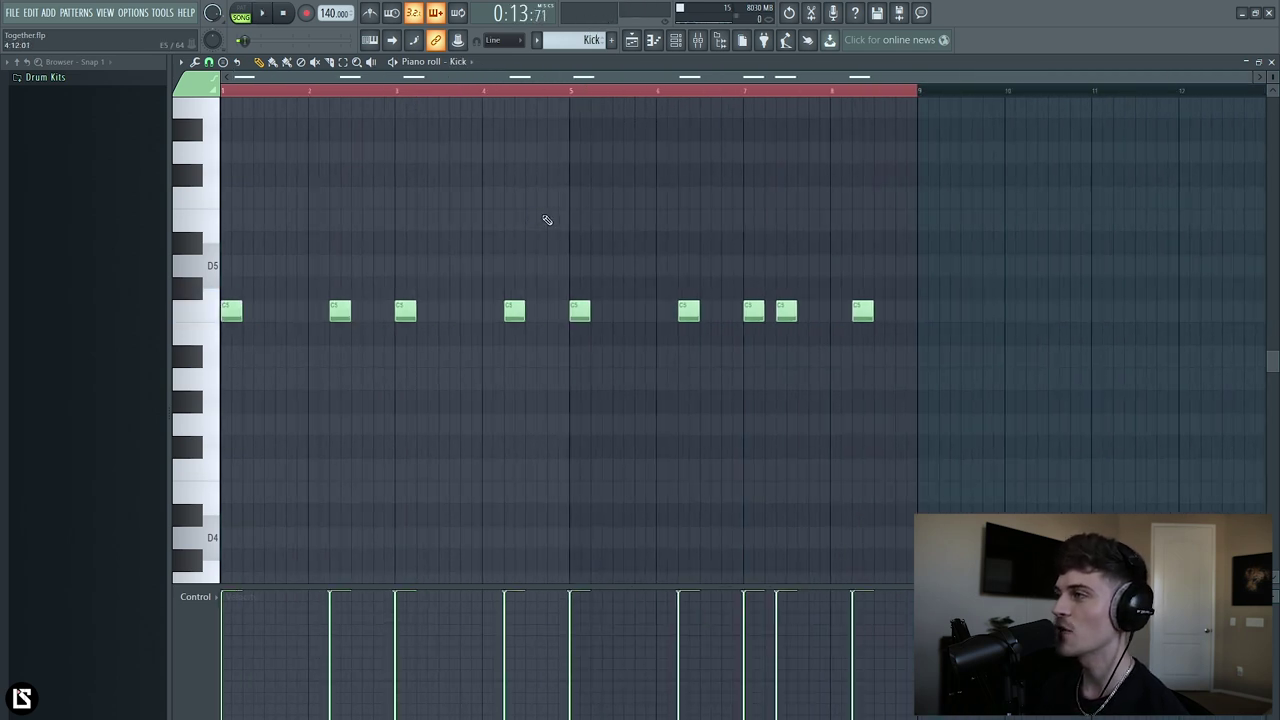
pyautogui.press('space')
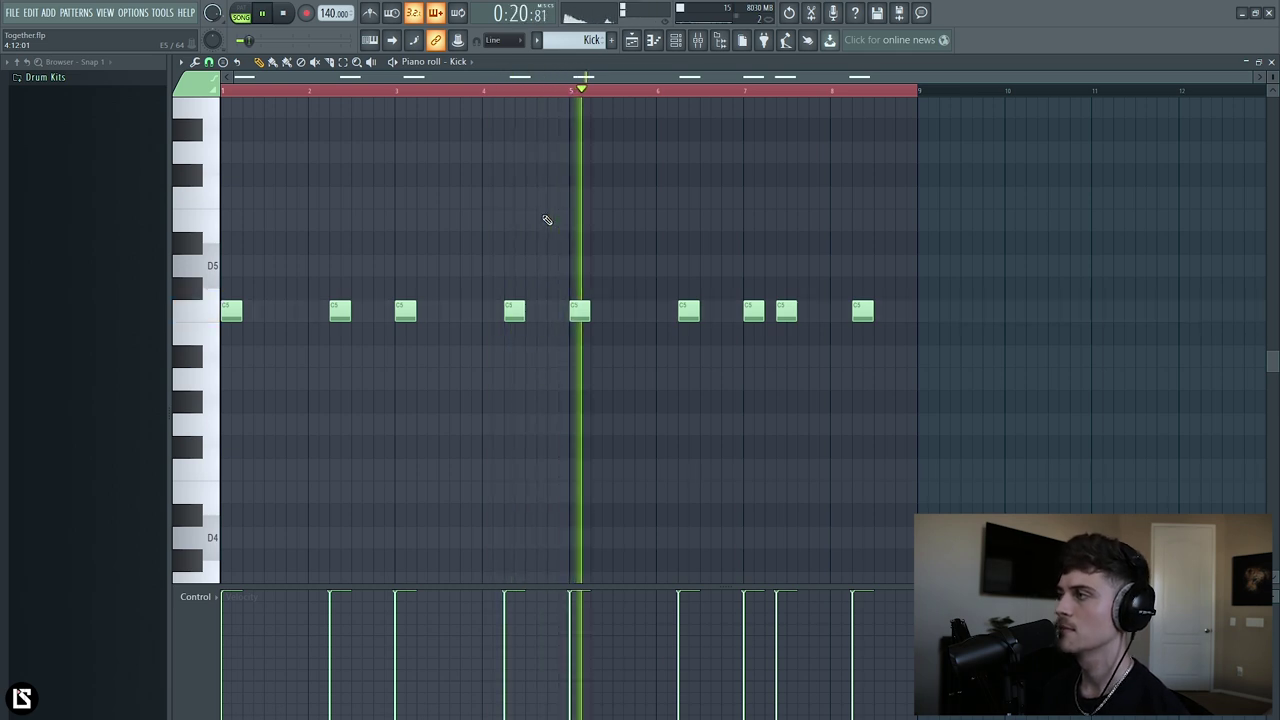
pyautogui.moveTo(737, 263); pyautogui.dragTo(816, 361)
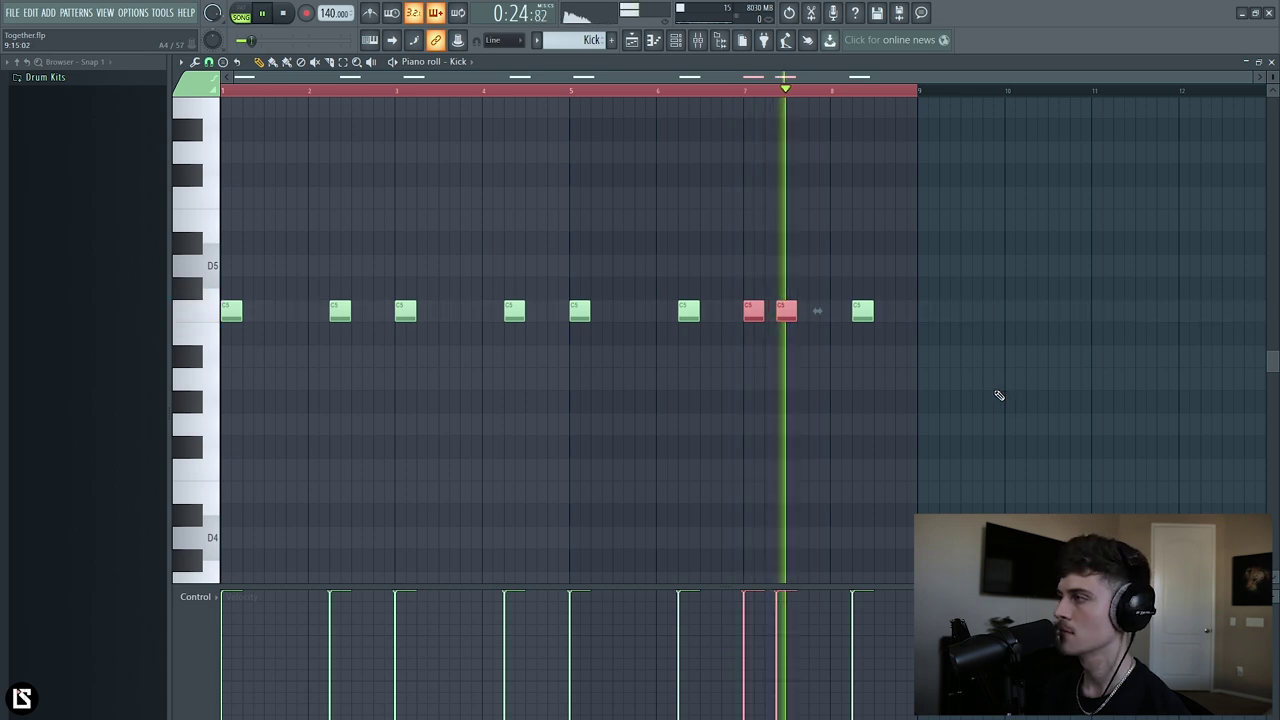
pyautogui.click(917, 257)
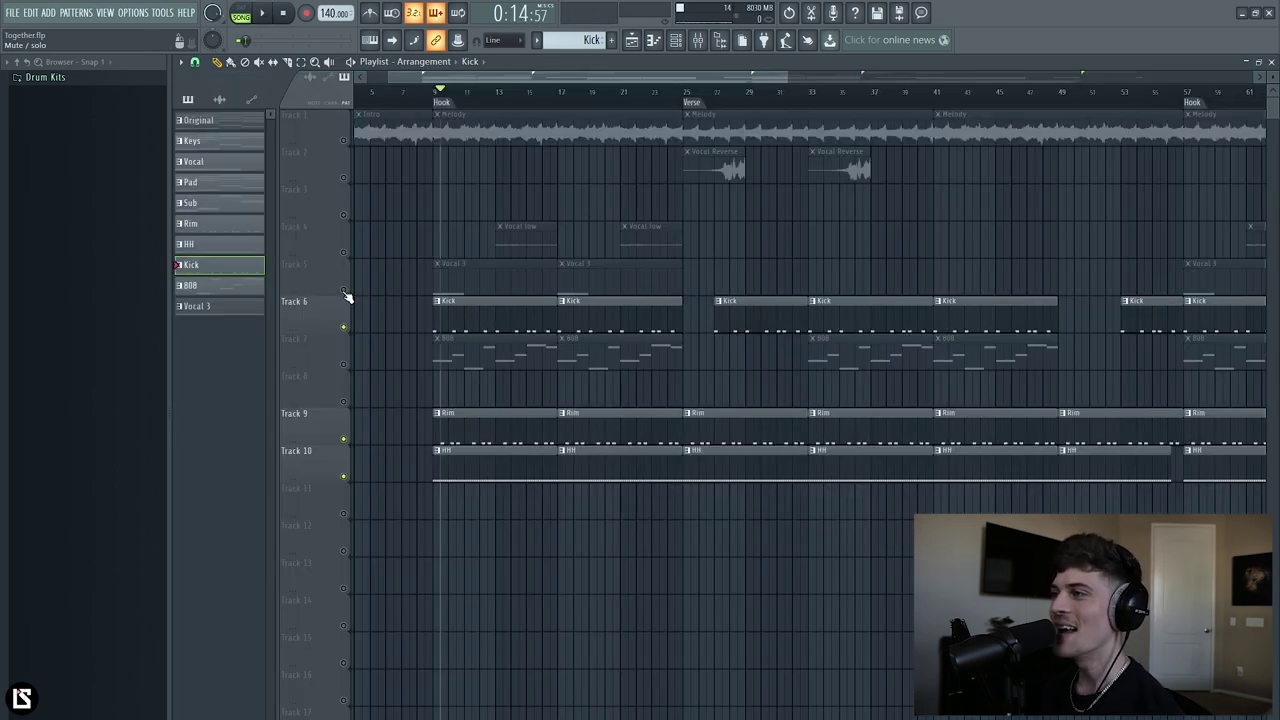
pyautogui.rightClick(345, 292)
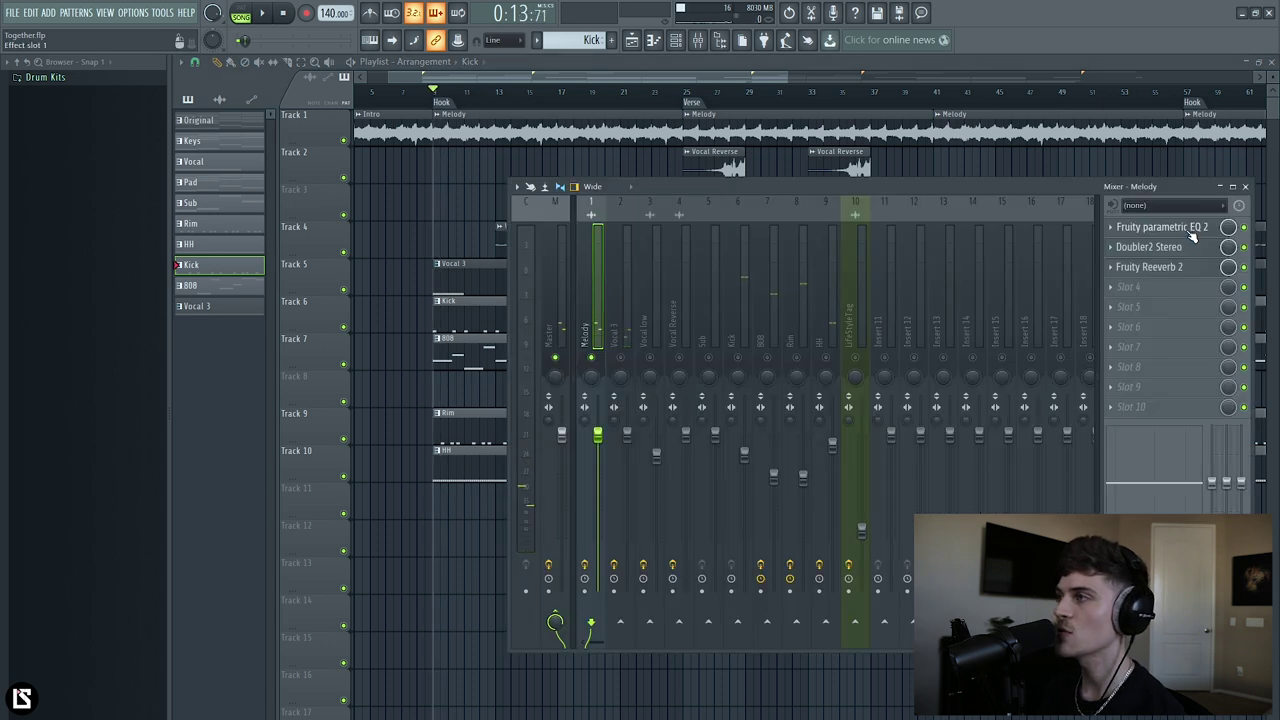
# Check the Melody insert's parametric EQ, Doubler2 and Reverb, then select the Vocal 3 insert.
pyautogui.click(1160, 227)
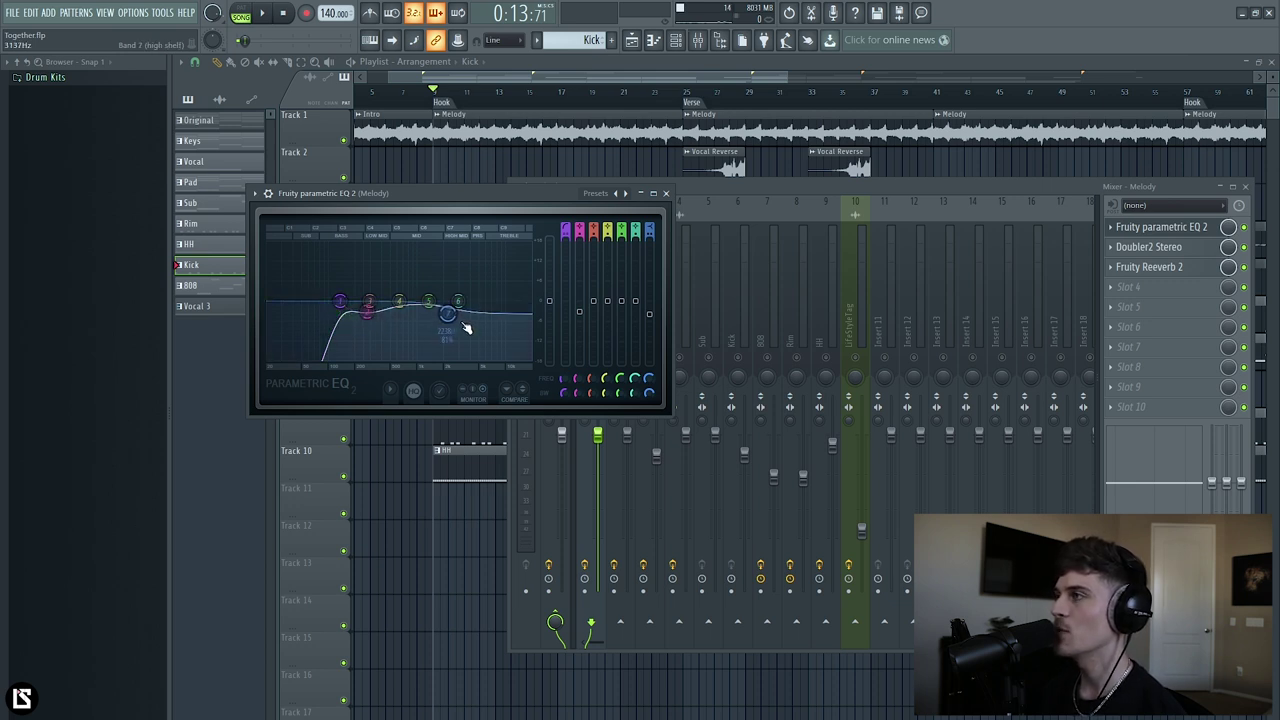
pyautogui.click(667, 194)
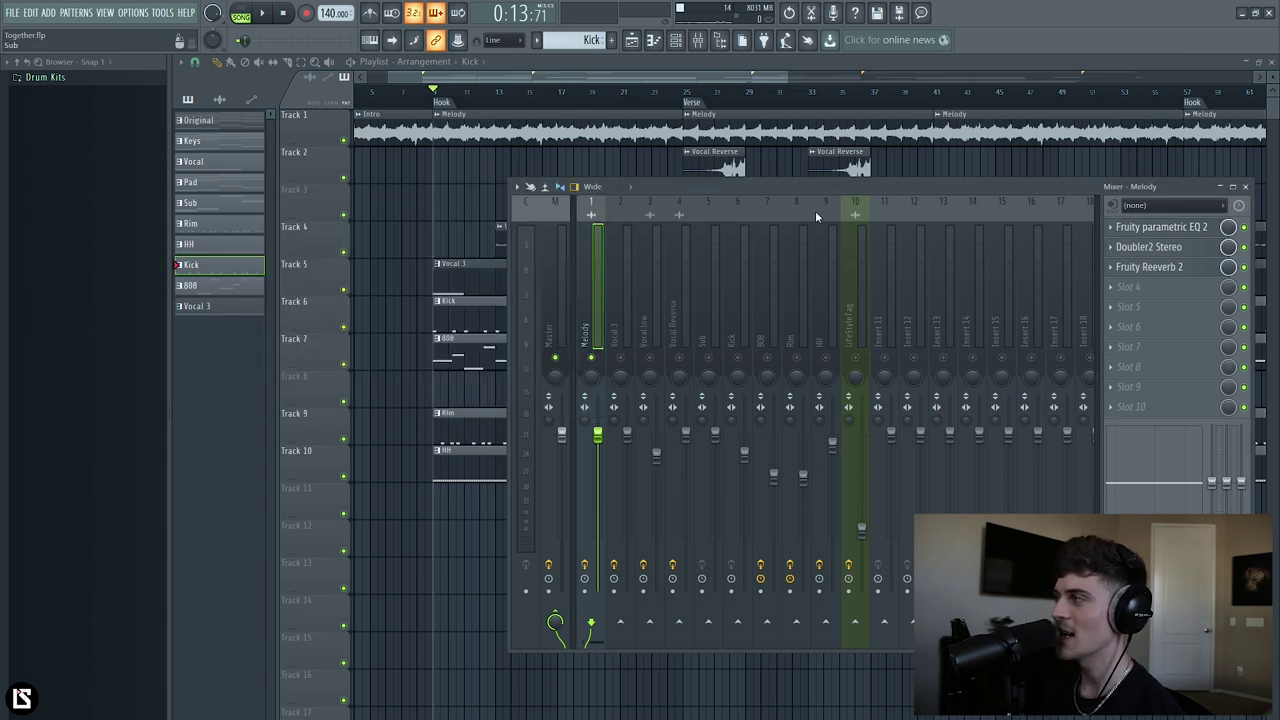
pyautogui.click(1192, 248)
pyautogui.click(647, 211)
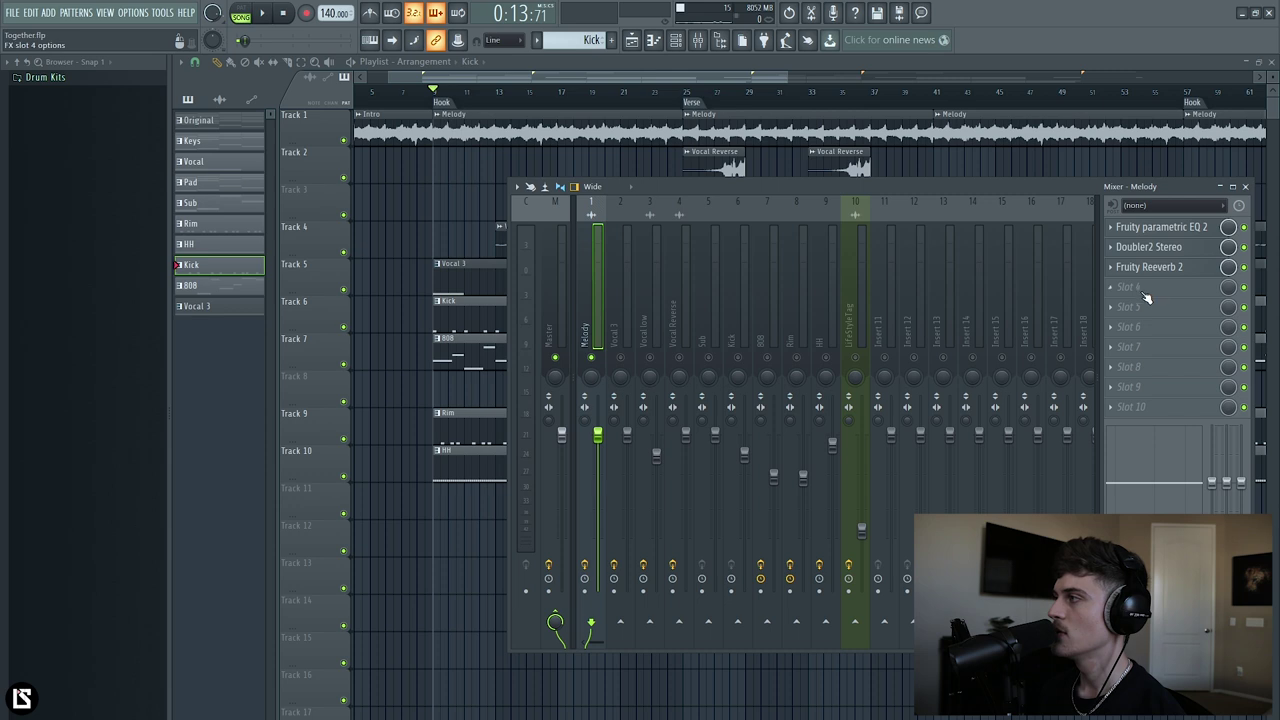
pyautogui.click(1160, 267)
pyautogui.click(645, 214)
pyautogui.click(617, 320)
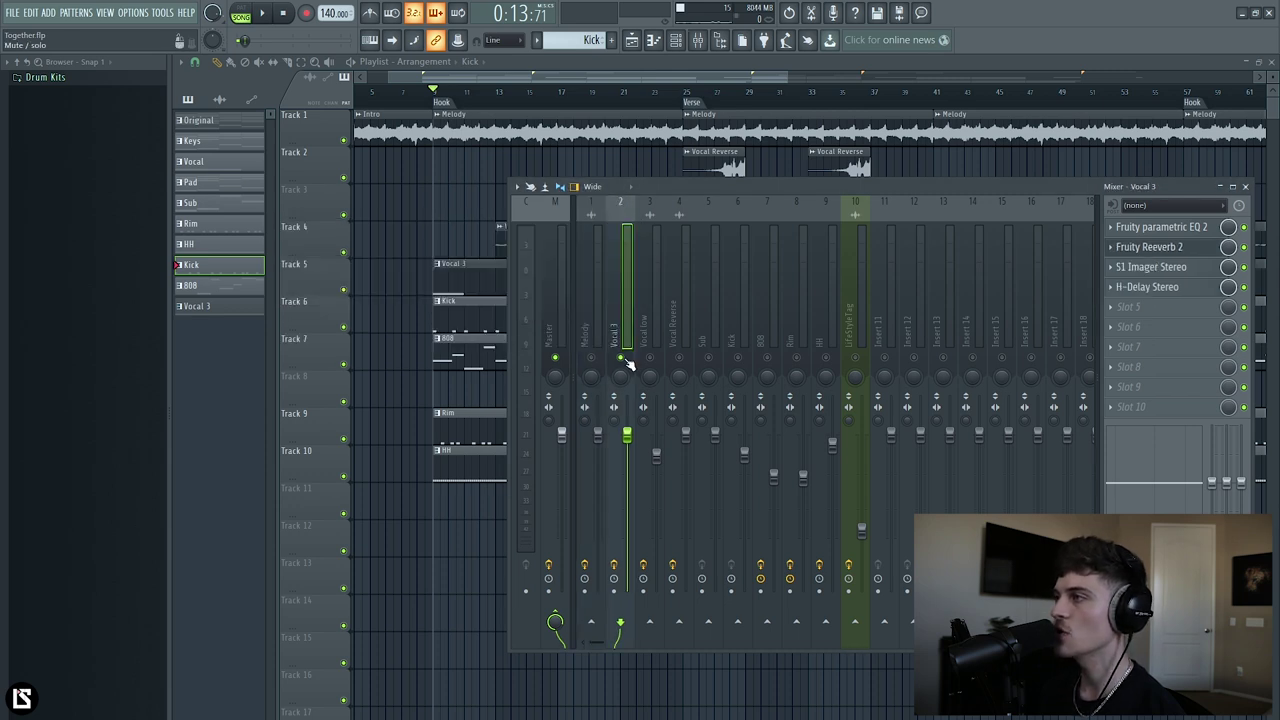
# Play and stop the mix twice to hear Vocal 3 as it stands.
pyautogui.press('space')
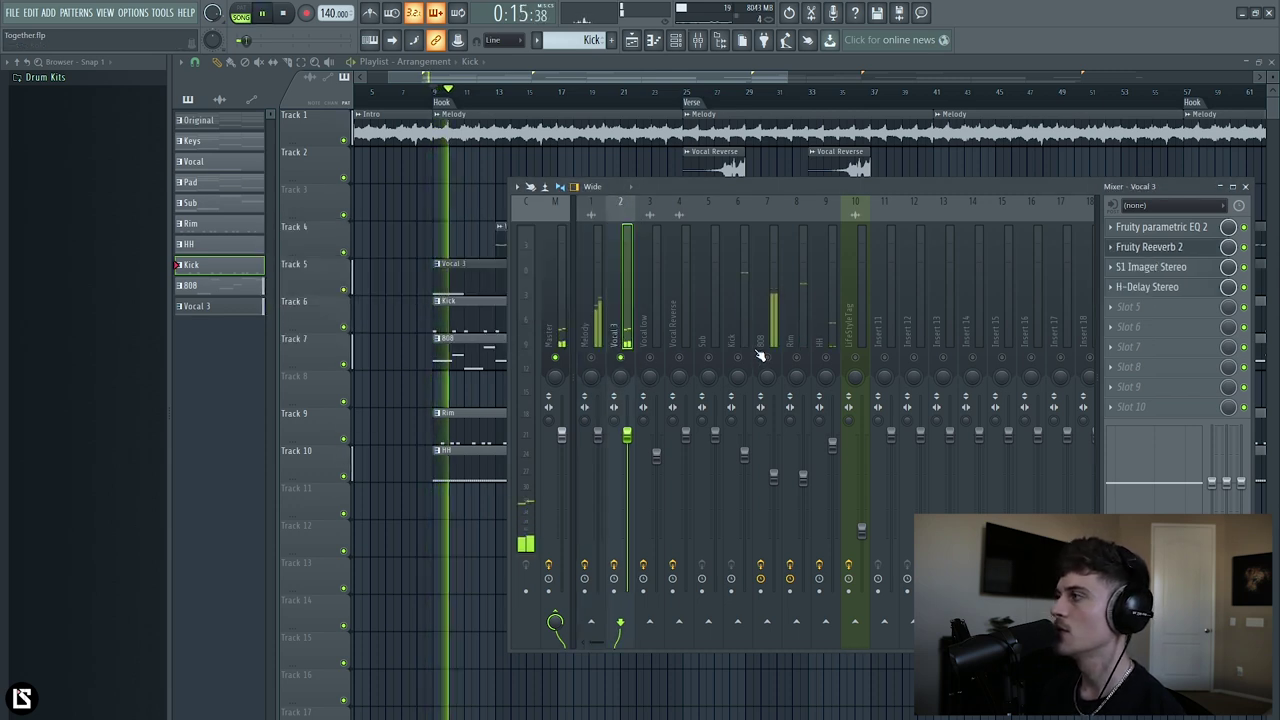
pyautogui.press('space')
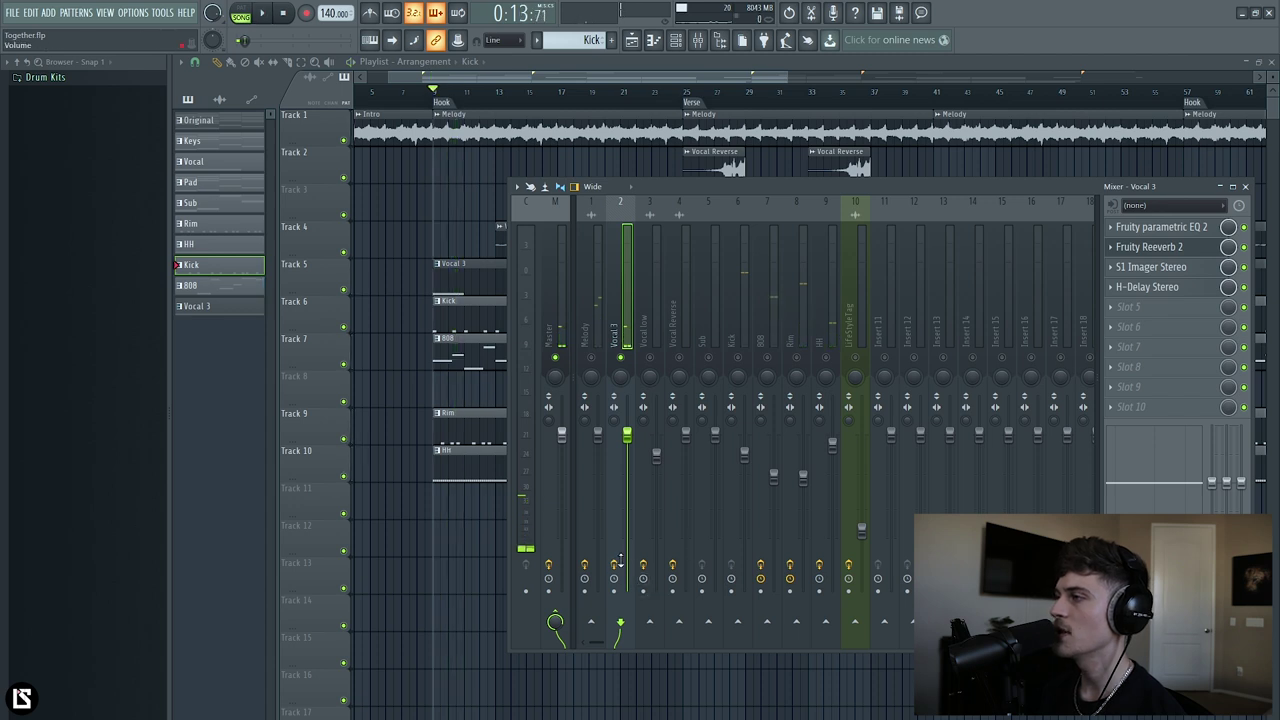
pyautogui.press('space')
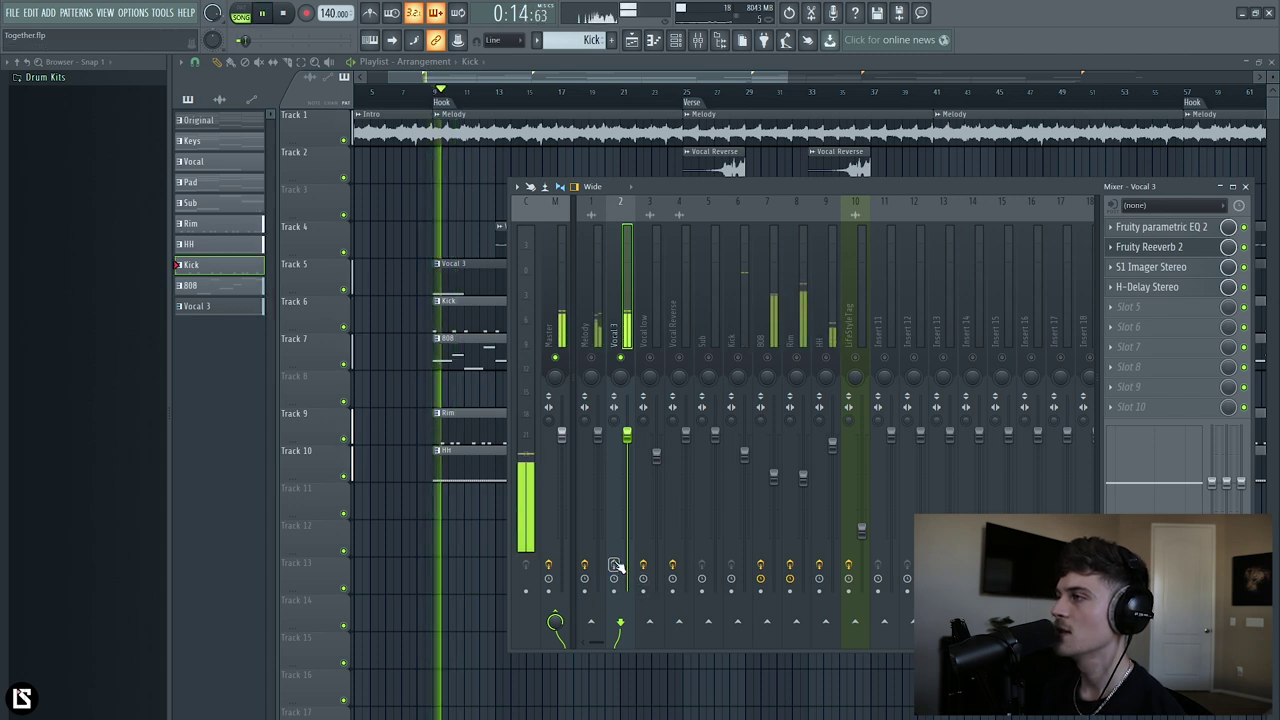
pyautogui.press('space')
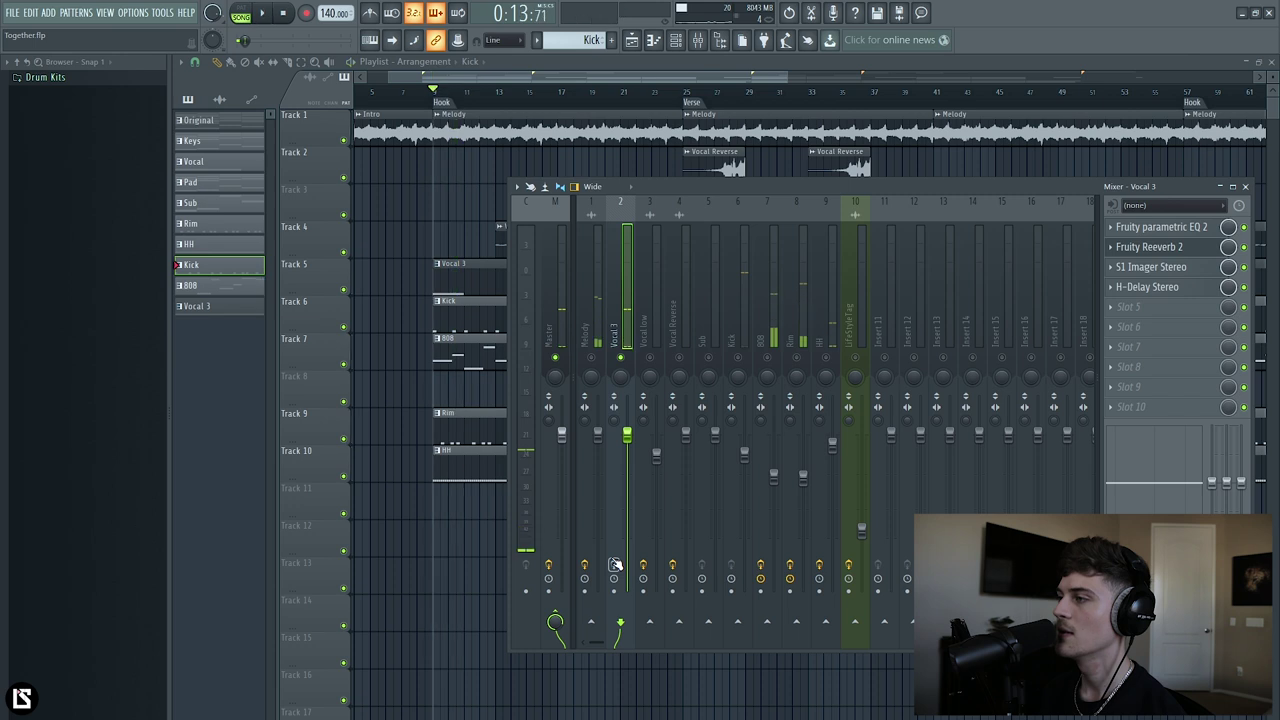
# Inspect Vocal 3's parametric EQ, Reeverb 2, S1 Imager and H-Delay, closing the delay and imager.
pyautogui.click(1172, 230)
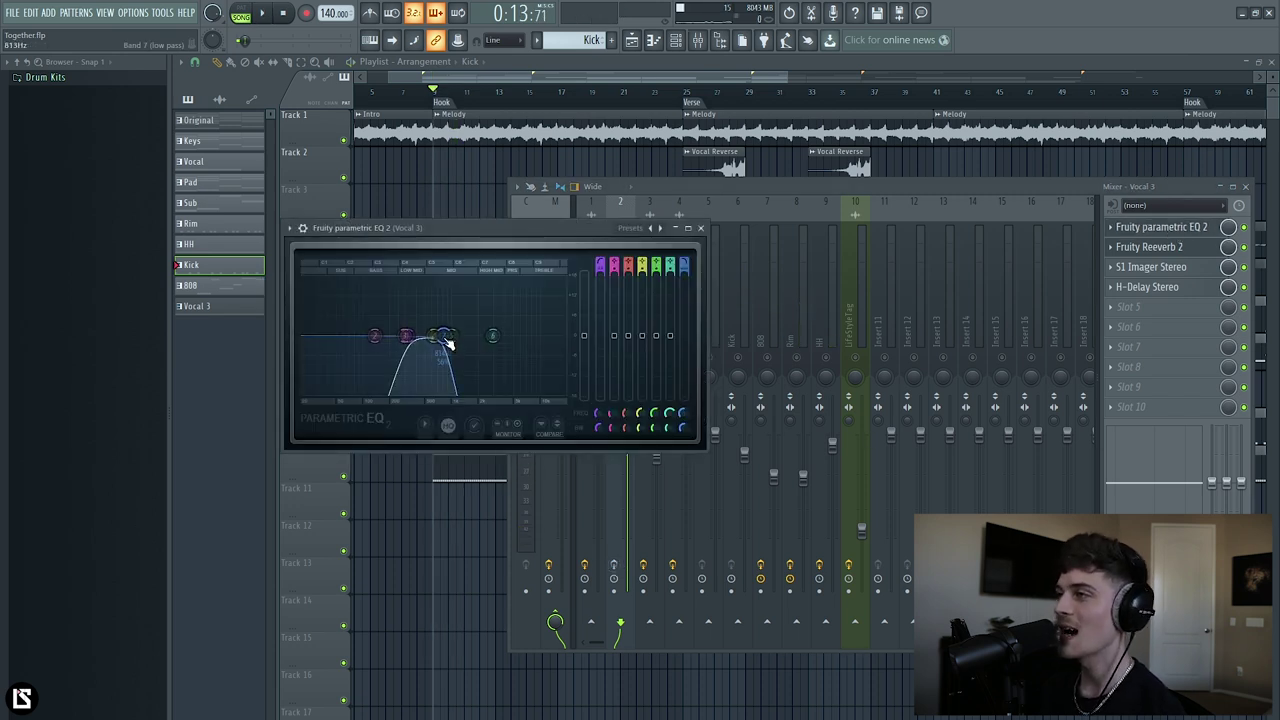
pyautogui.click(1160, 250)
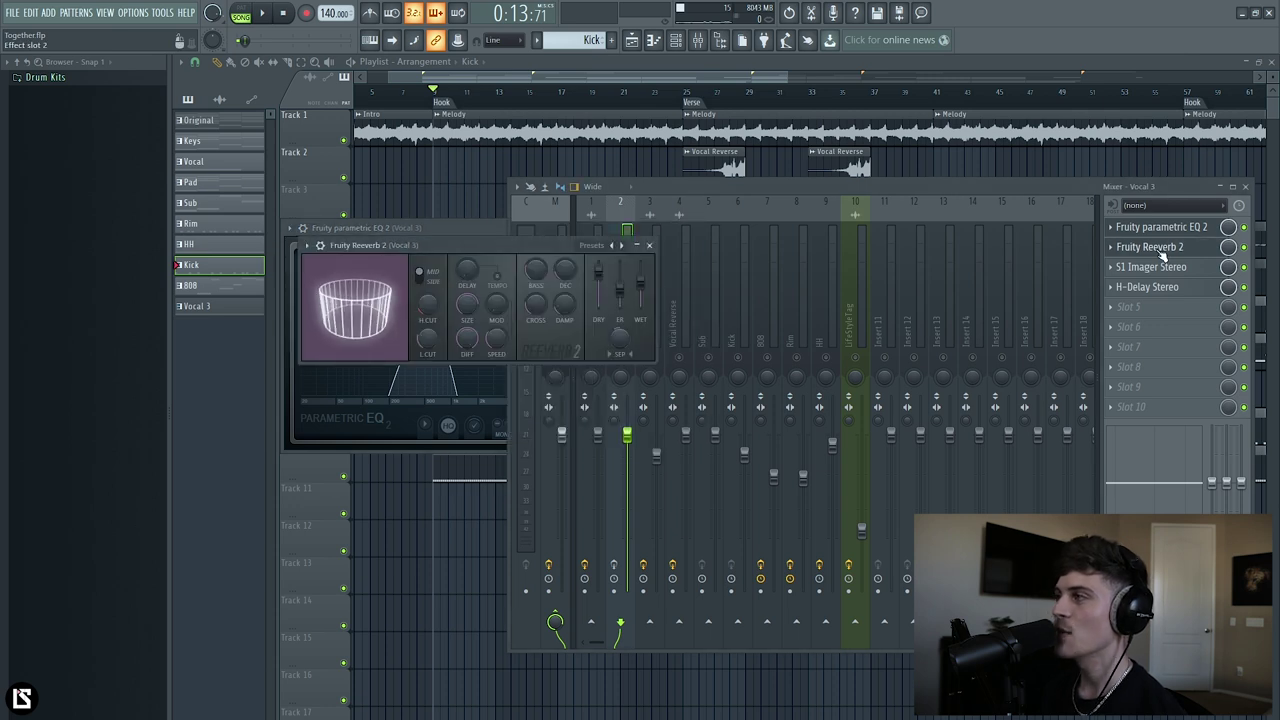
pyautogui.click(1165, 270)
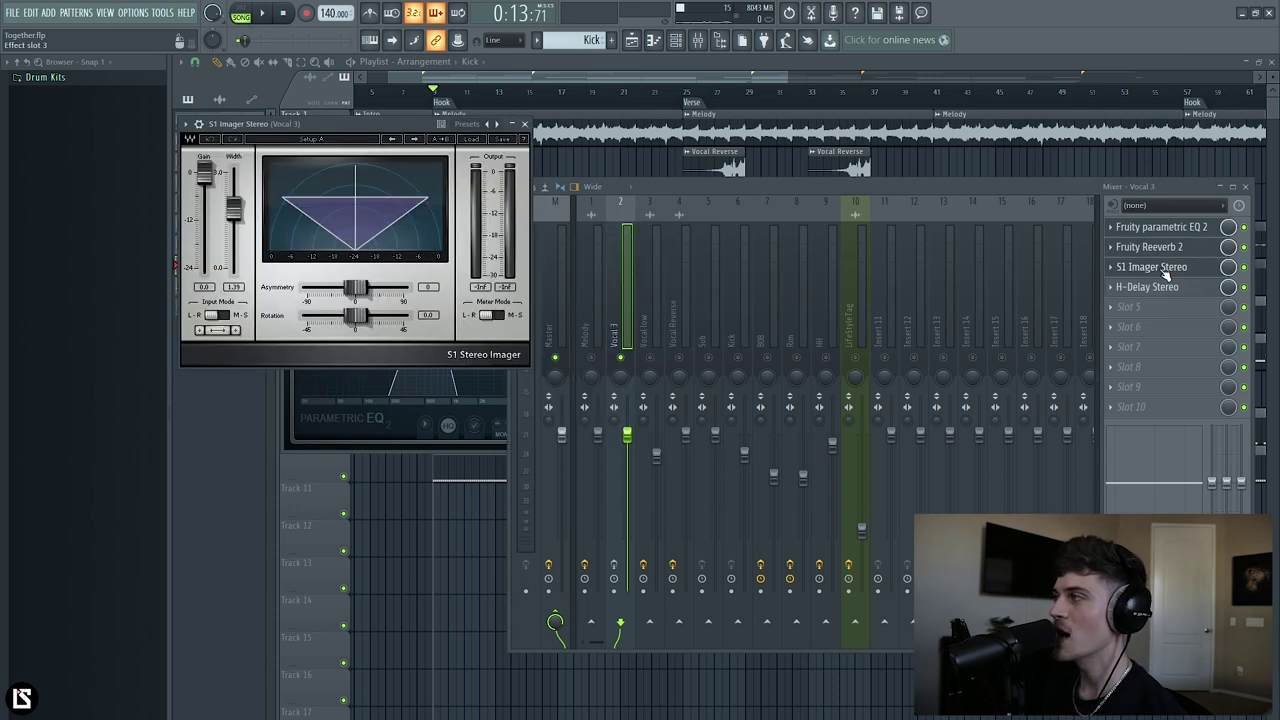
pyautogui.click(1160, 288)
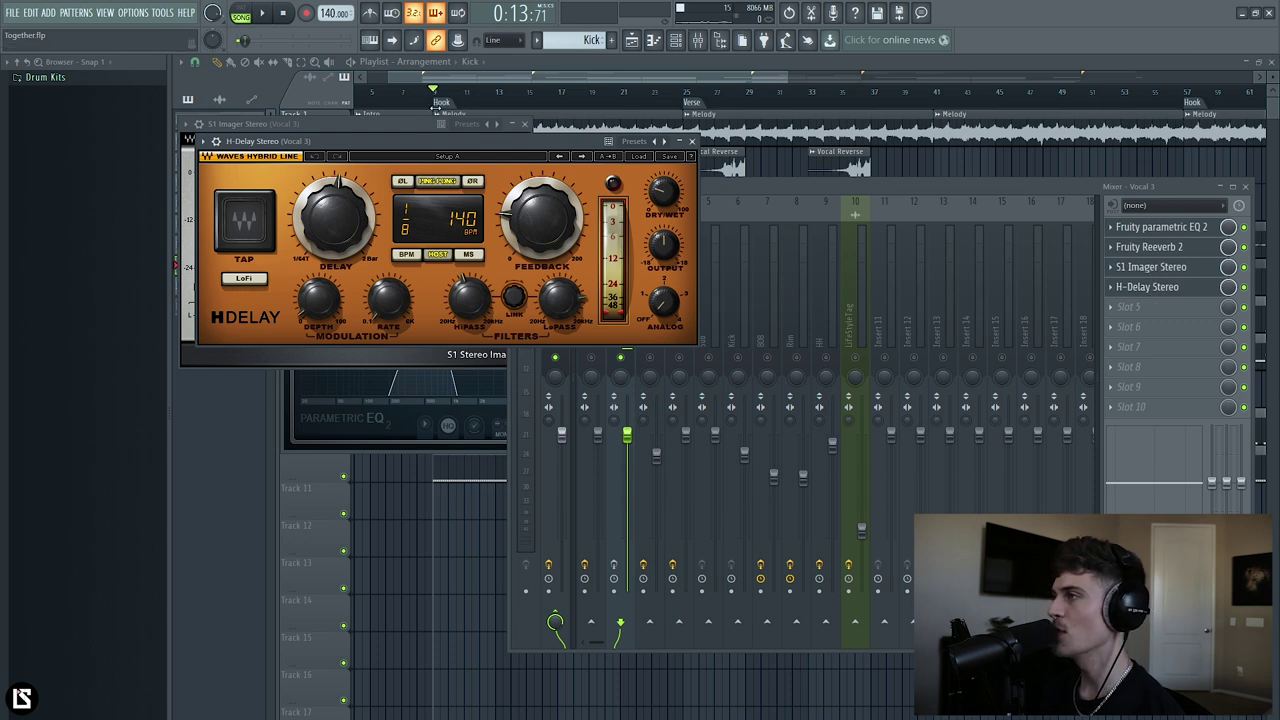
pyautogui.click(691, 141)
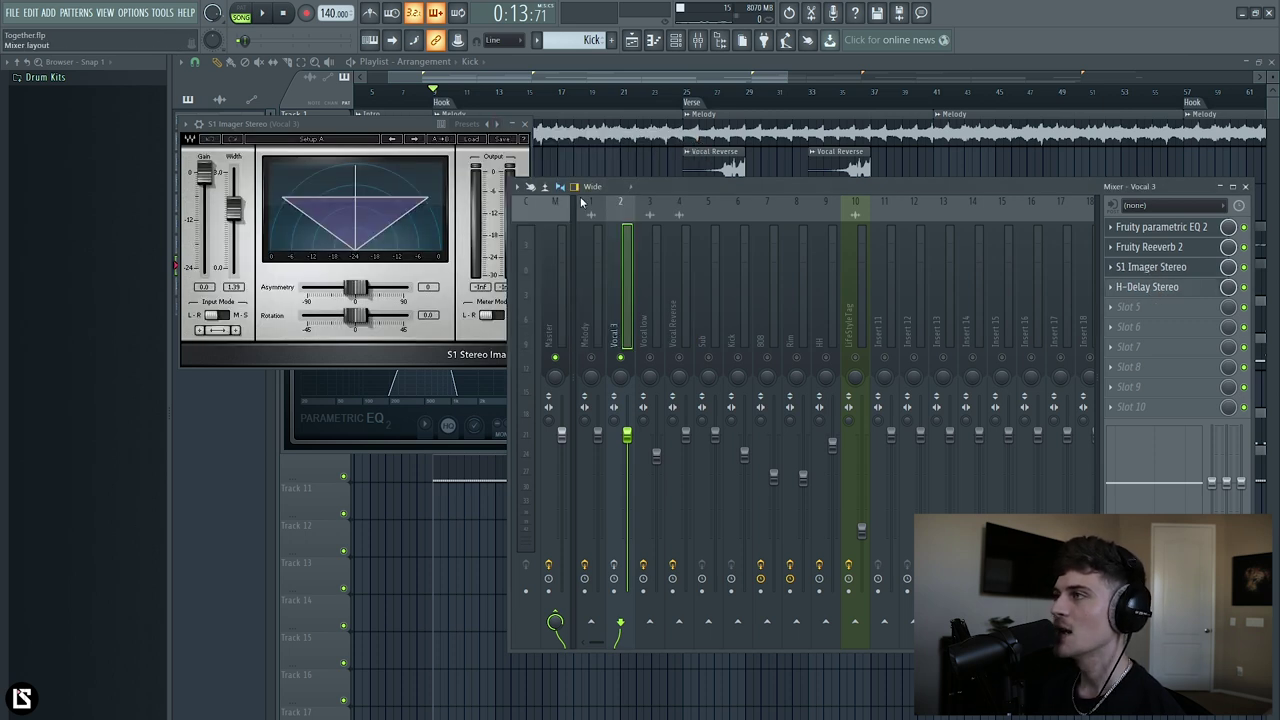
pyautogui.click(522, 123)
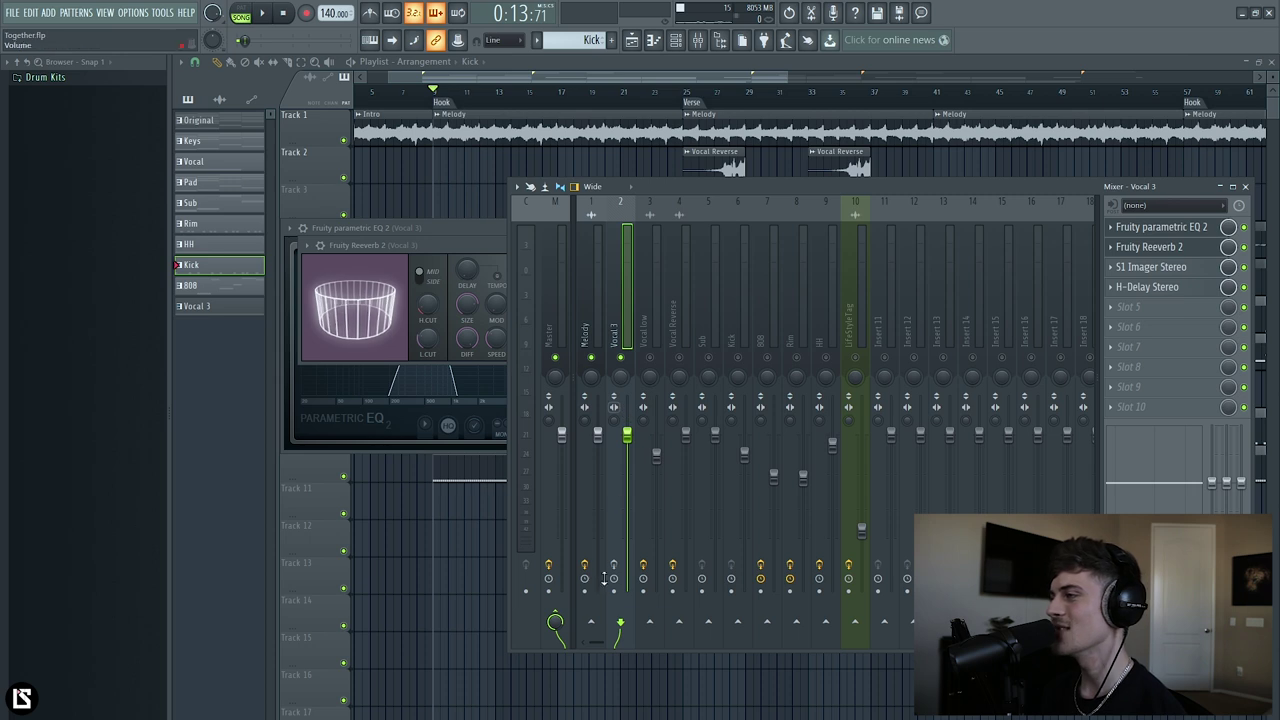
# Audition Vocal 3 with its insert effects on, close the EQ, and move to bar 13.
pyautogui.press('space')
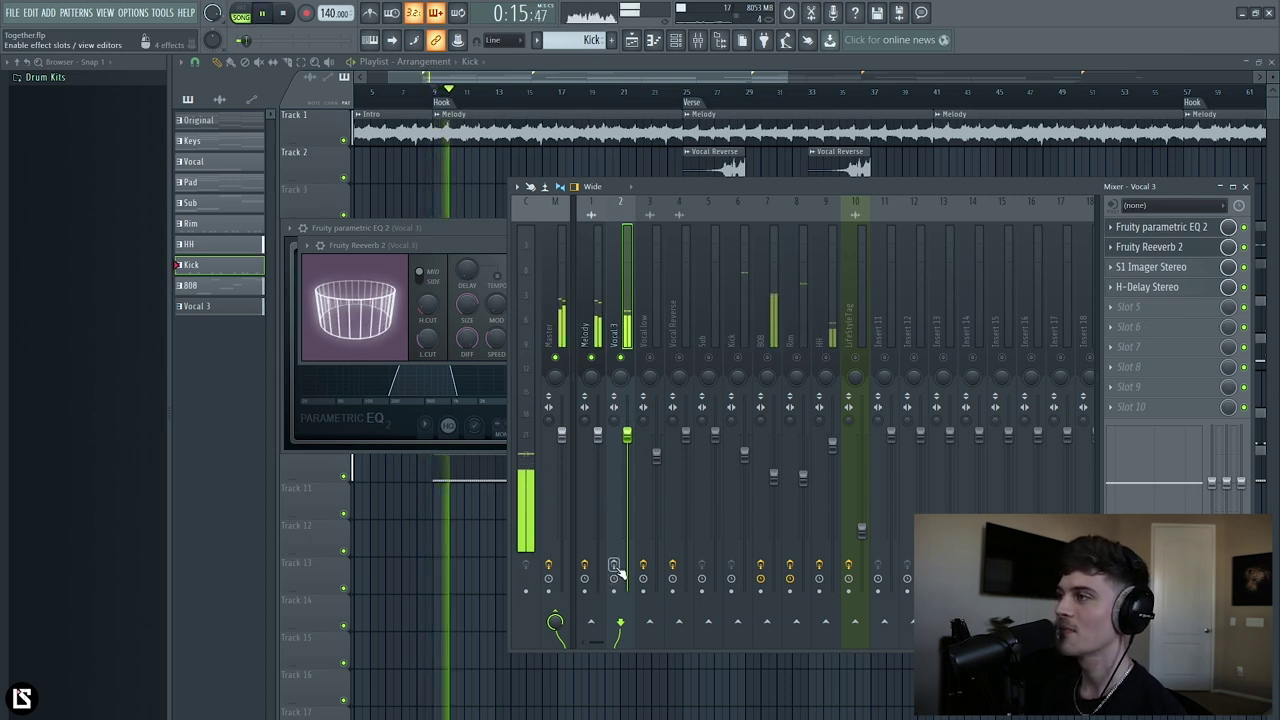
pyautogui.click(614, 565)
pyautogui.press('space')
pyautogui.press('space')
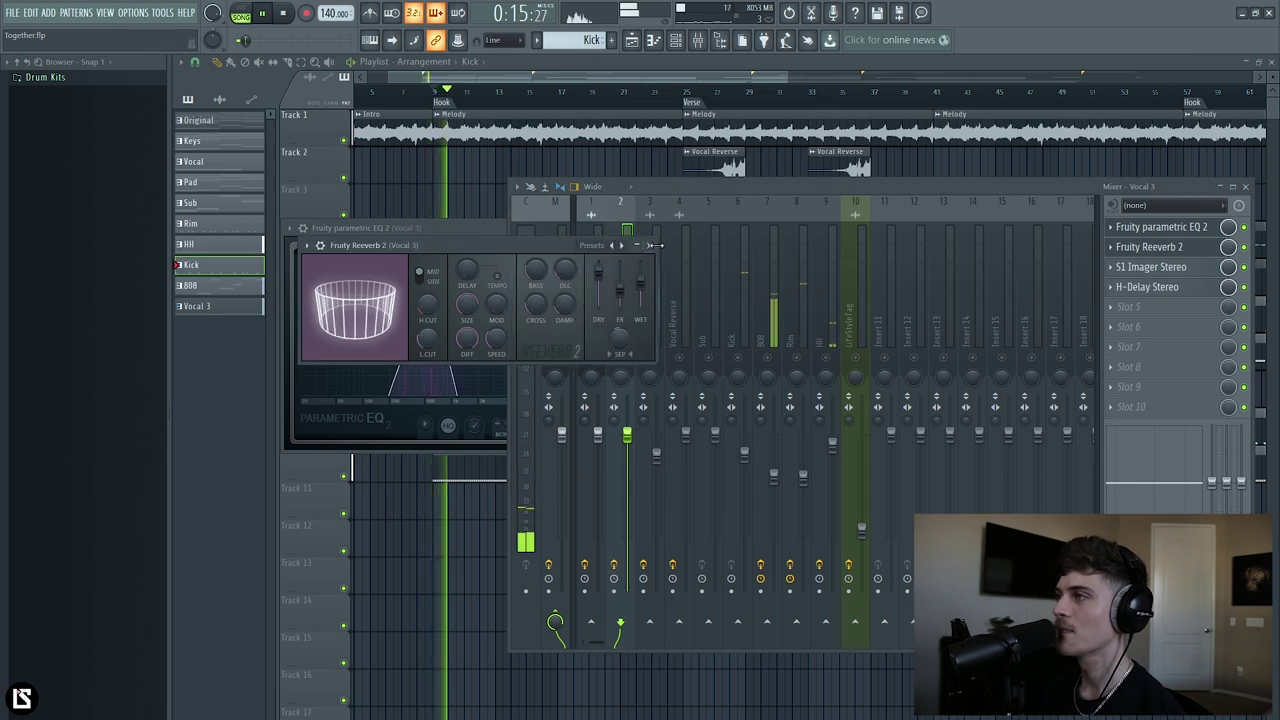
pyautogui.click(500, 226)
pyautogui.press('Escape')
pyautogui.press('space')
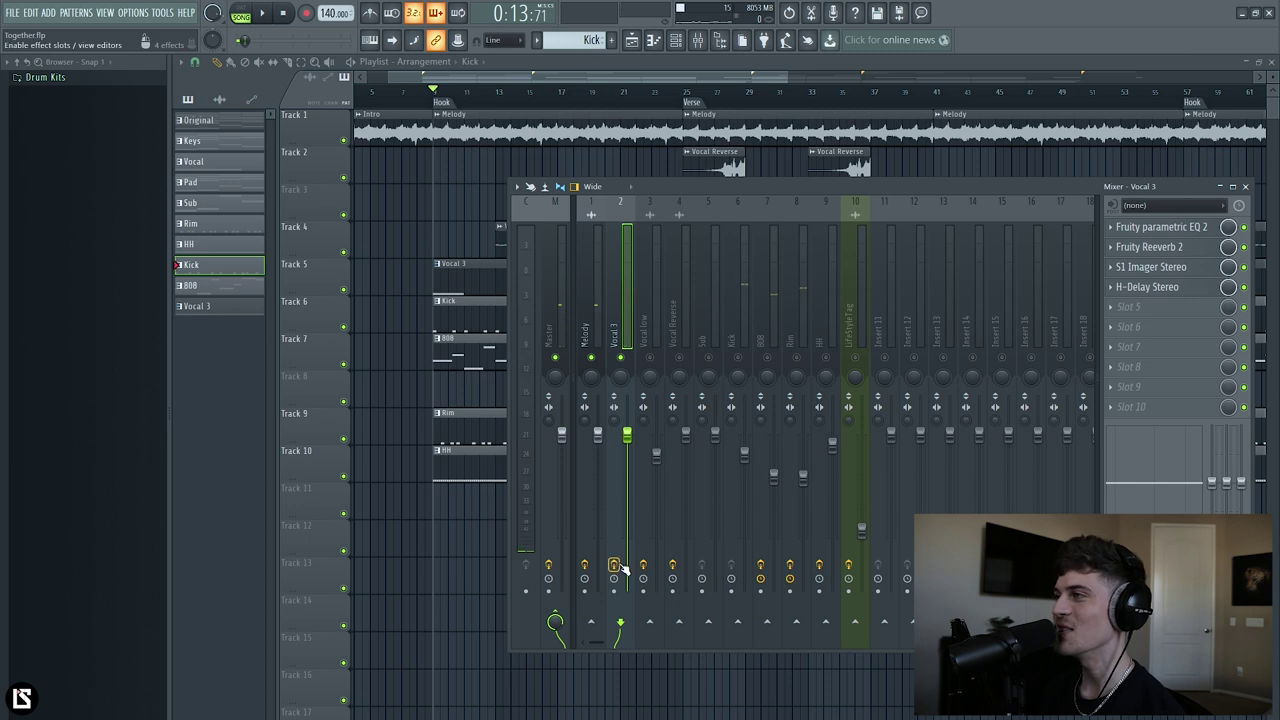
pyautogui.press('space')
pyautogui.press('space')
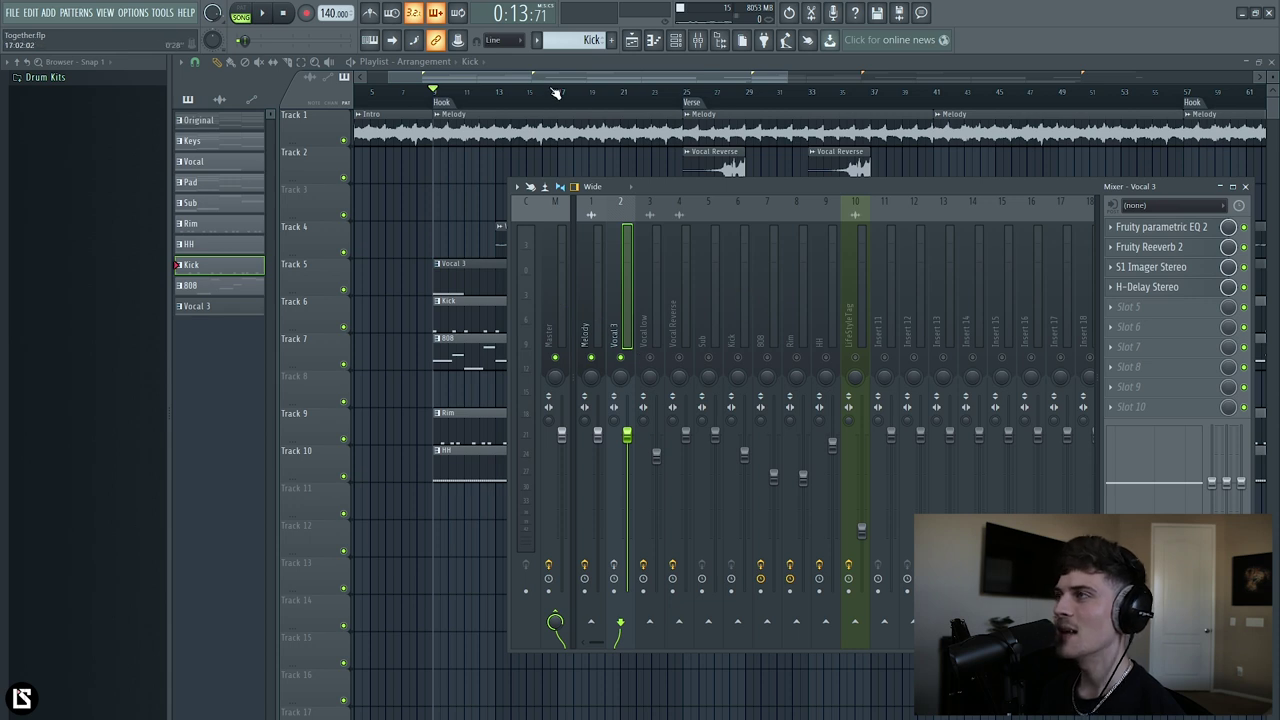
pyautogui.click(497, 93)
# In the Mixer, rename insert 3 from 'Vocal low' to 'Vocal high'.
pyautogui.click(698, 40)
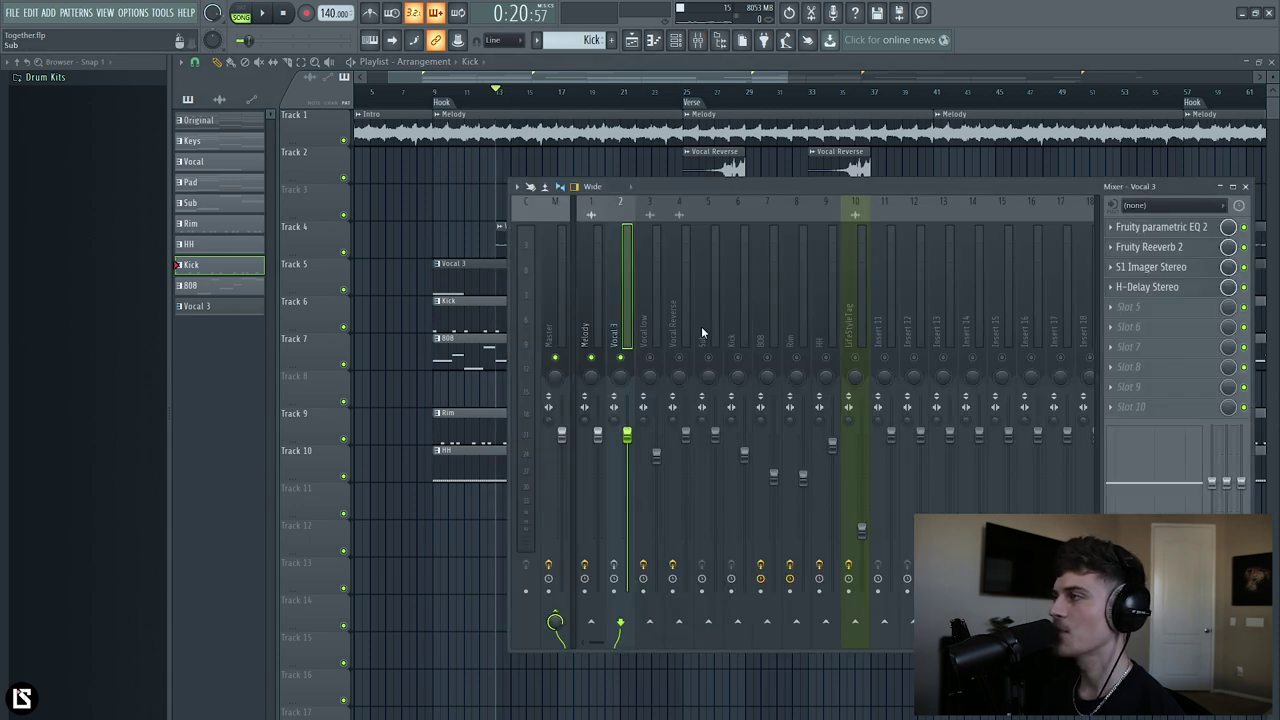
pyautogui.click(656, 333)
pyautogui.doubleClick(656, 333)
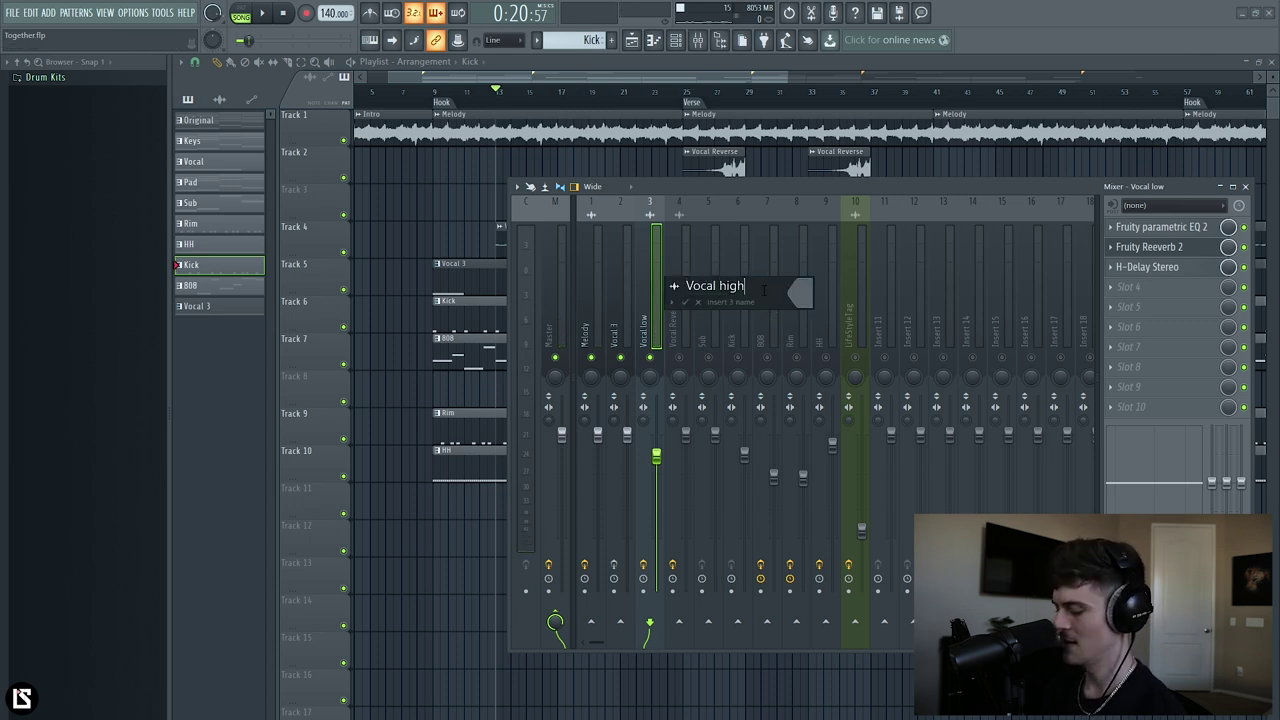
pyautogui.write('high')
pyautogui.press('Return')
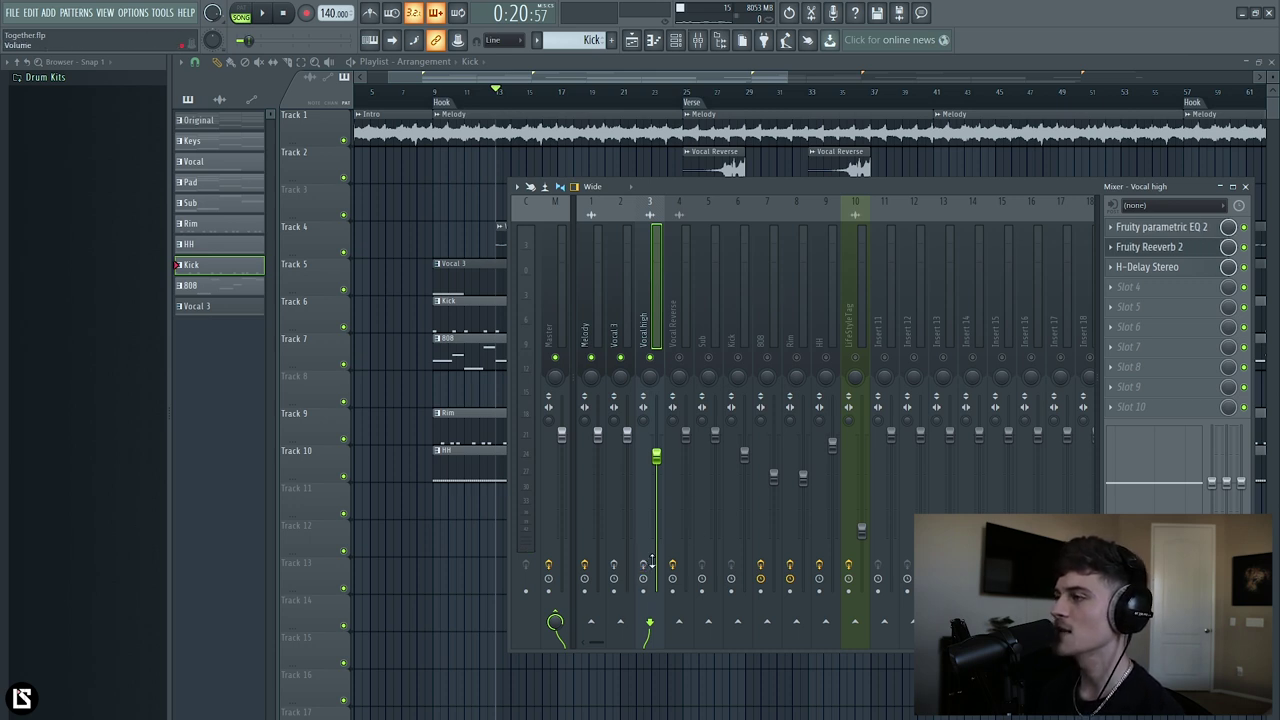
# Play the song from bar 13 twice to hear the Vocal high part.
pyautogui.press('space')
pyautogui.press('F9')
pyautogui.press('F9')
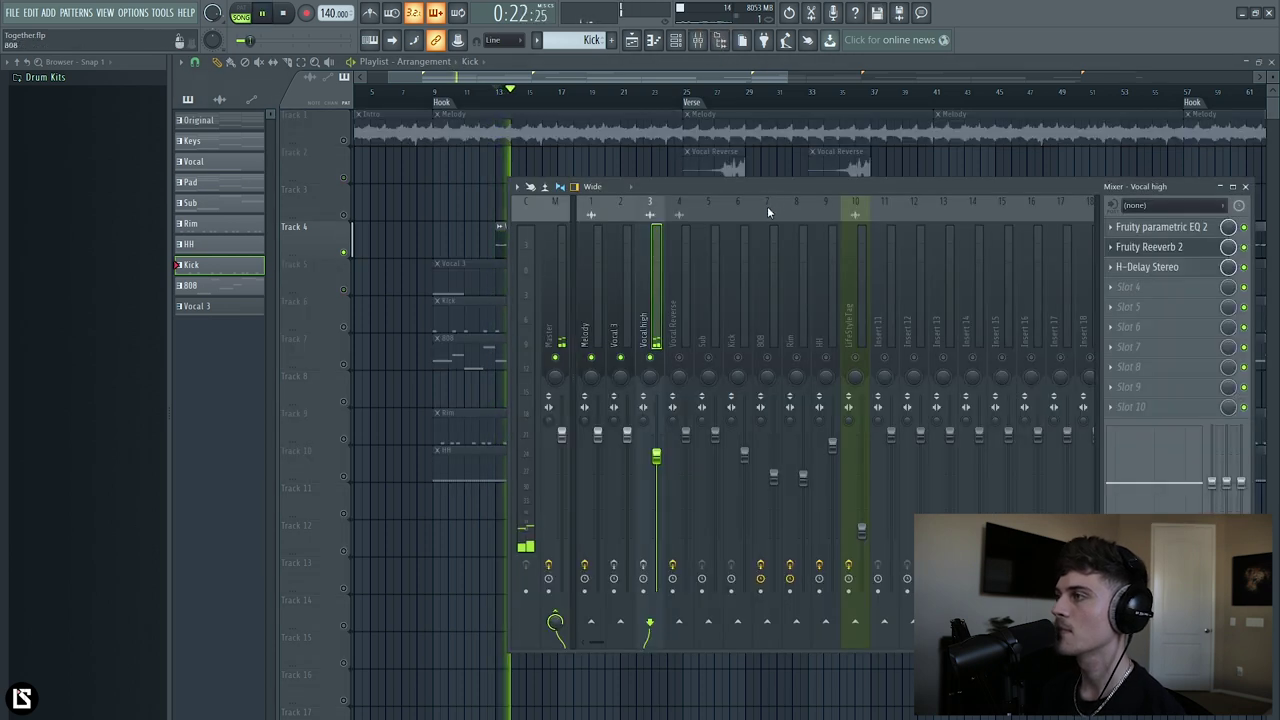
pyautogui.press('space')
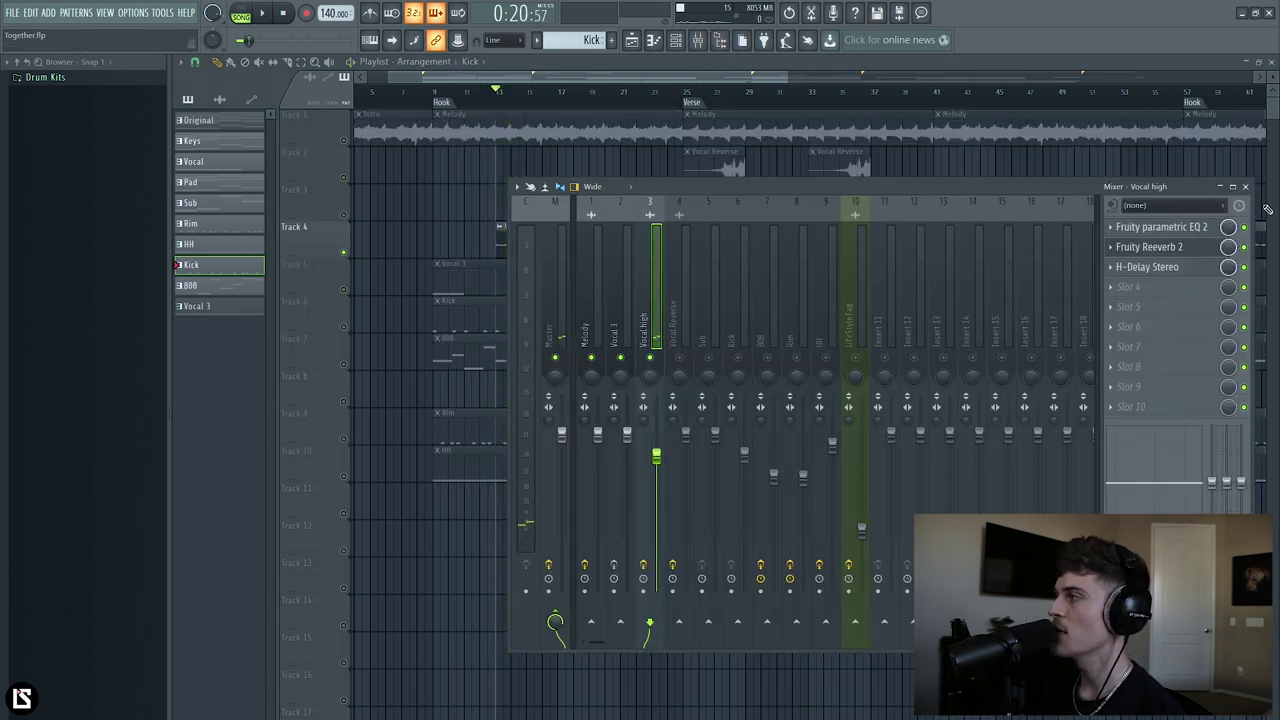
pyautogui.press('space')
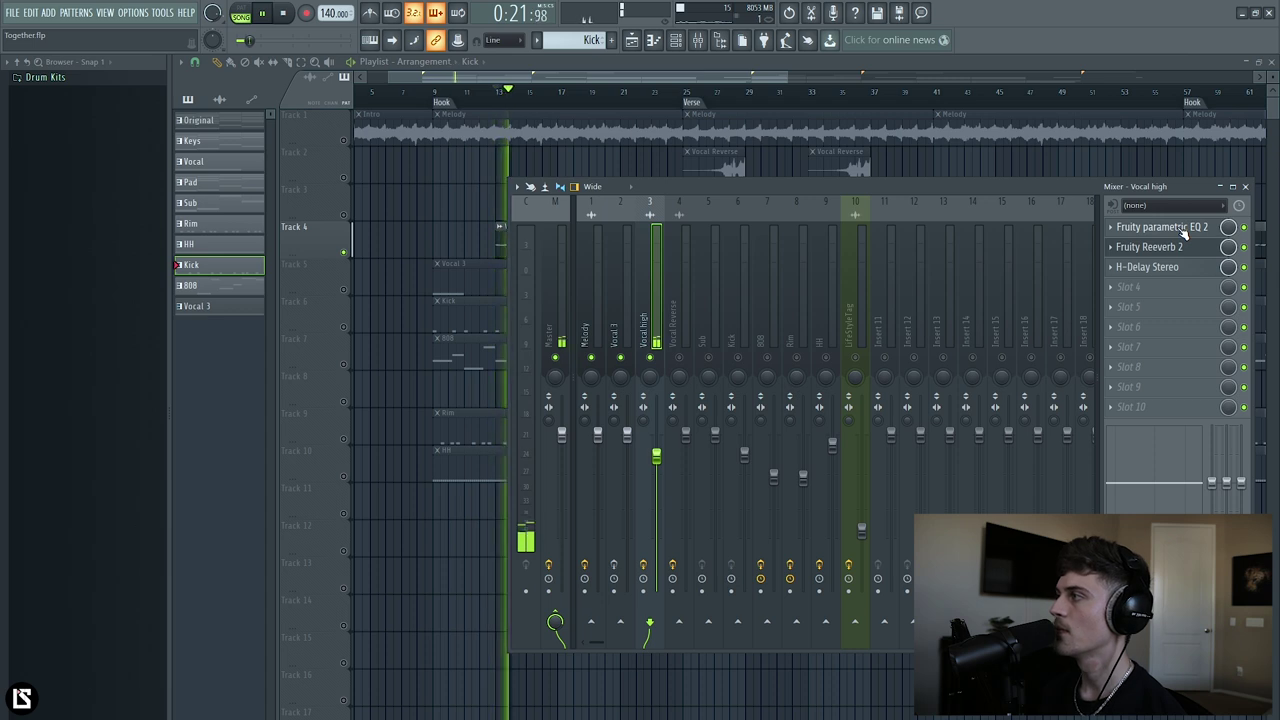
pyautogui.press('space')
# Inspect Vocal high's EQ, Reeverb 2 and H-Delay, then return to the playlist.
pyautogui.click(1188, 231)
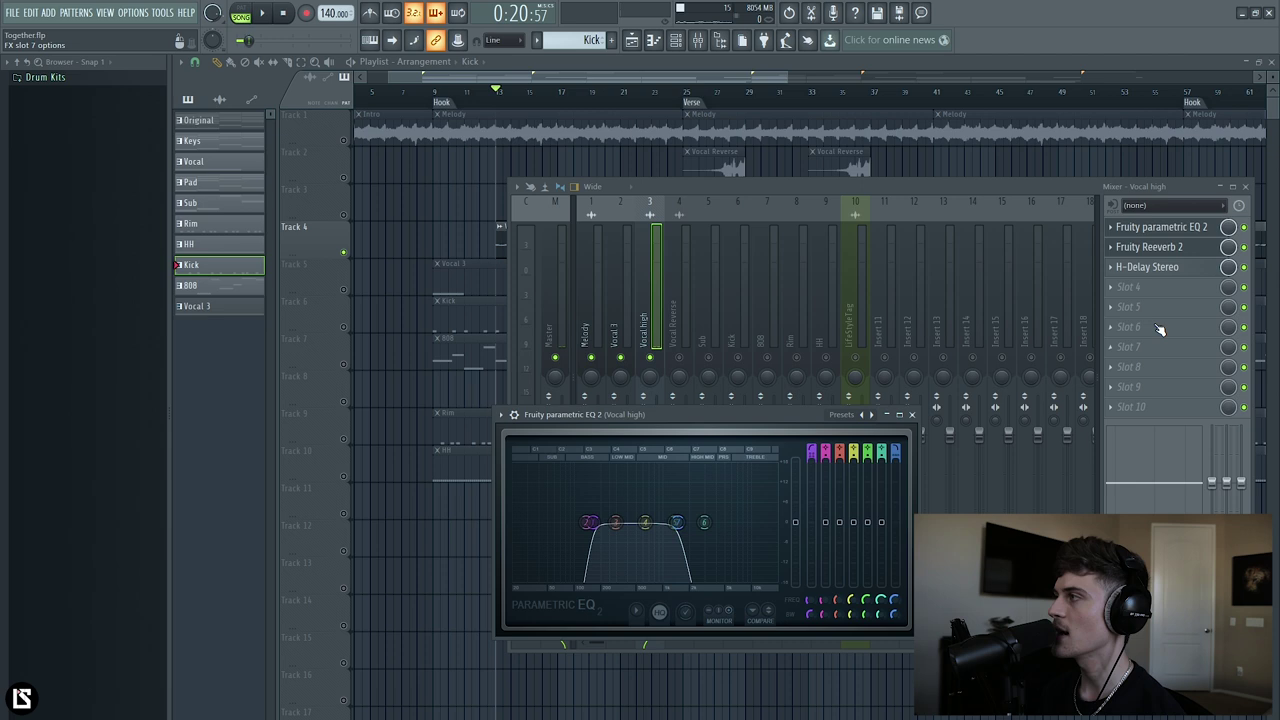
pyautogui.click(1150, 247)
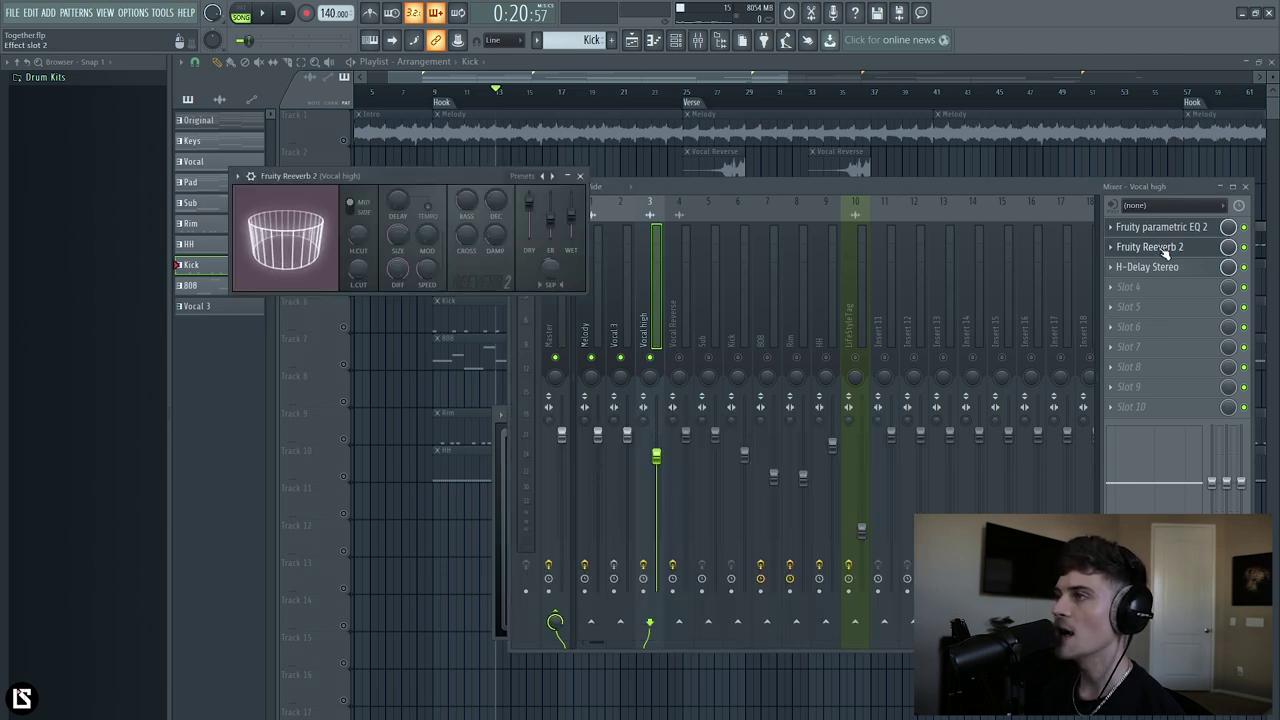
pyautogui.click(1166, 268)
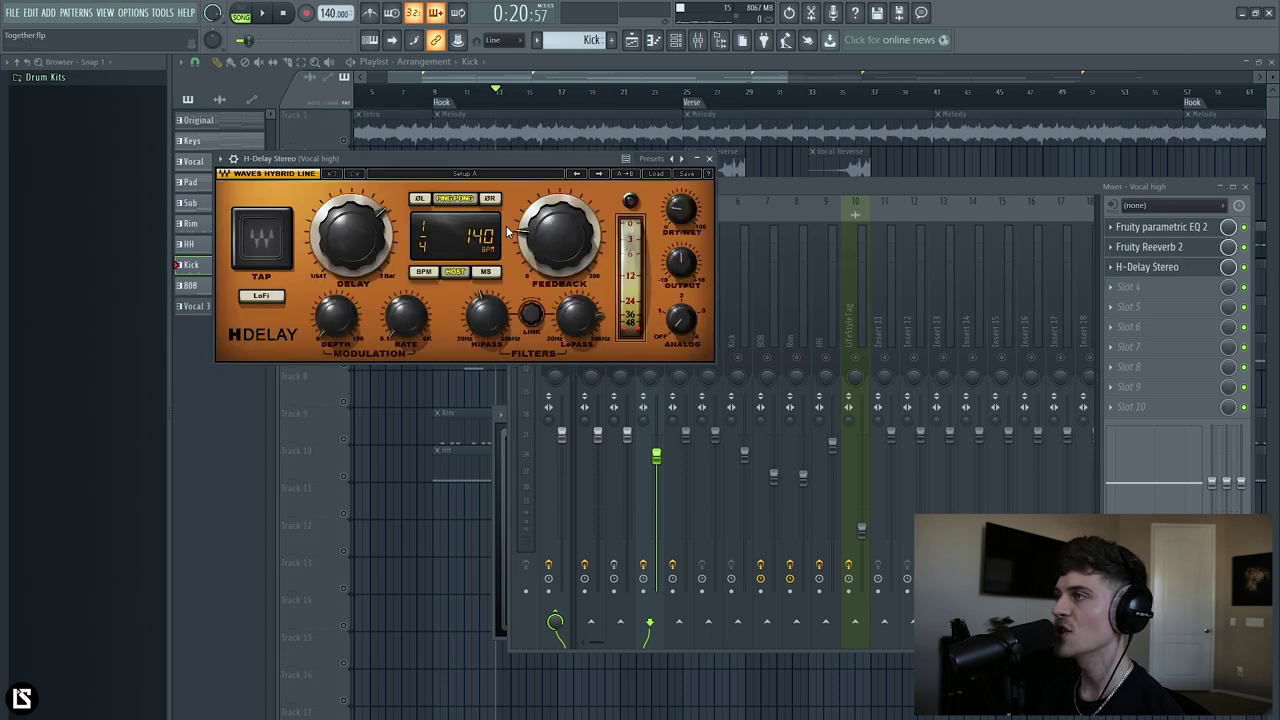
pyautogui.click(709, 158)
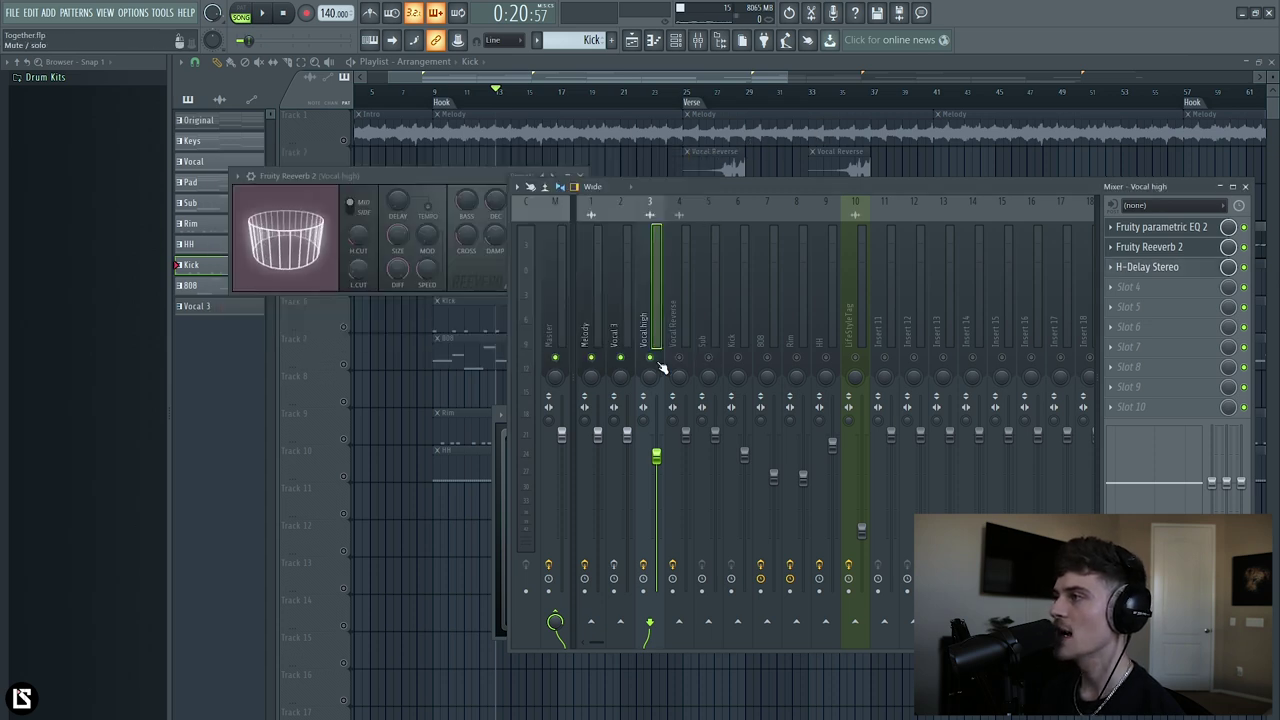
pyautogui.click(381, 490)
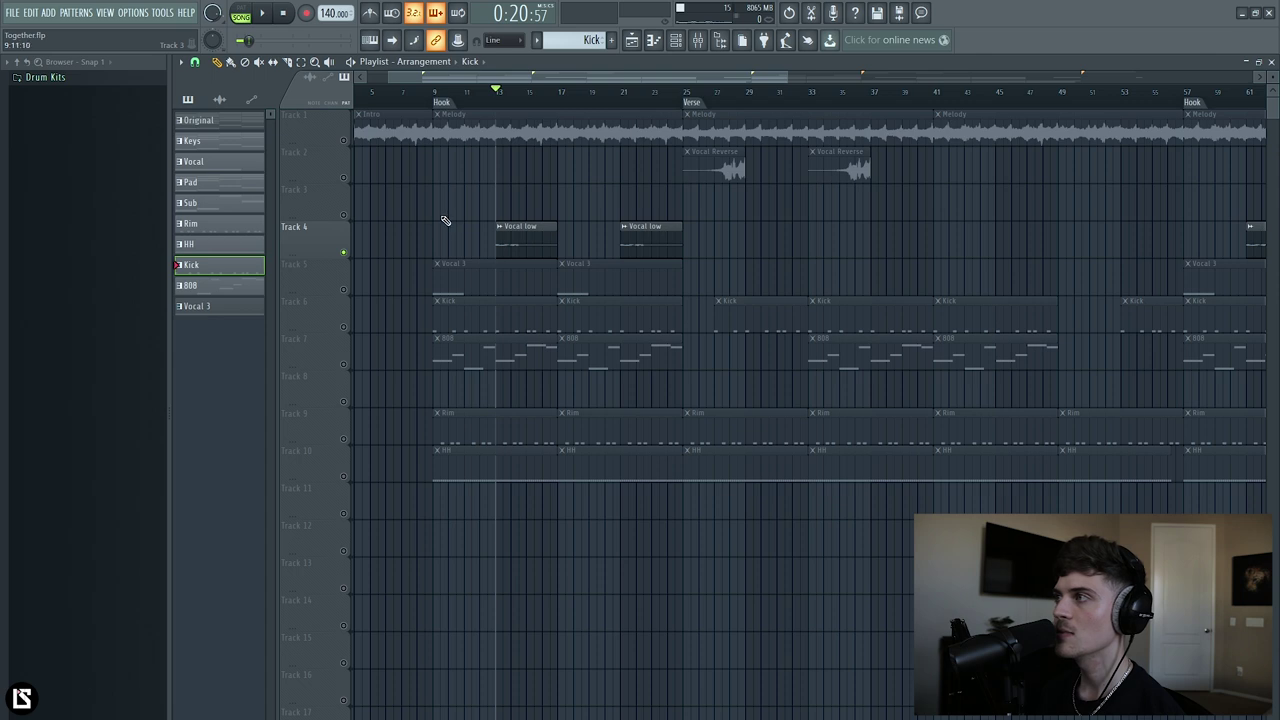
# Unsolo Track 1, solo Track 2 (Vocal Reverse) and place the song position near bar 27 at Verse.
pyautogui.rightClick(345, 143)
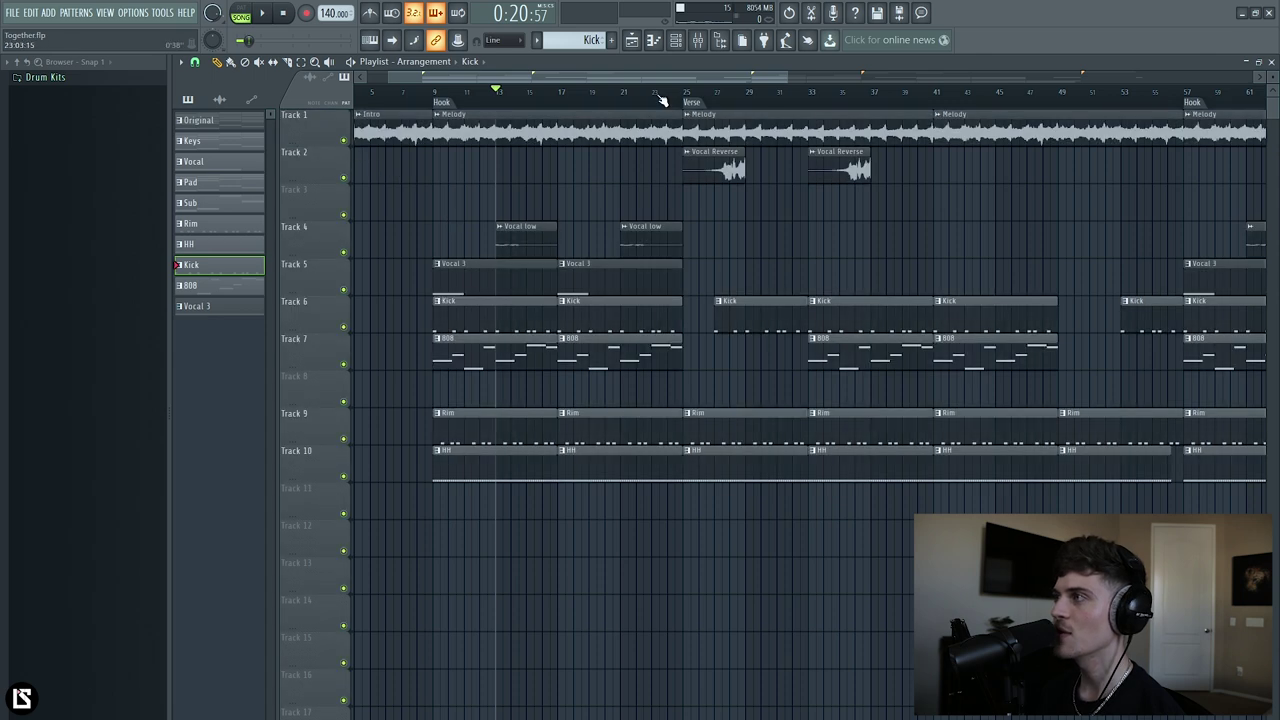
pyautogui.click(690, 100)
pyautogui.rightClick(344, 177)
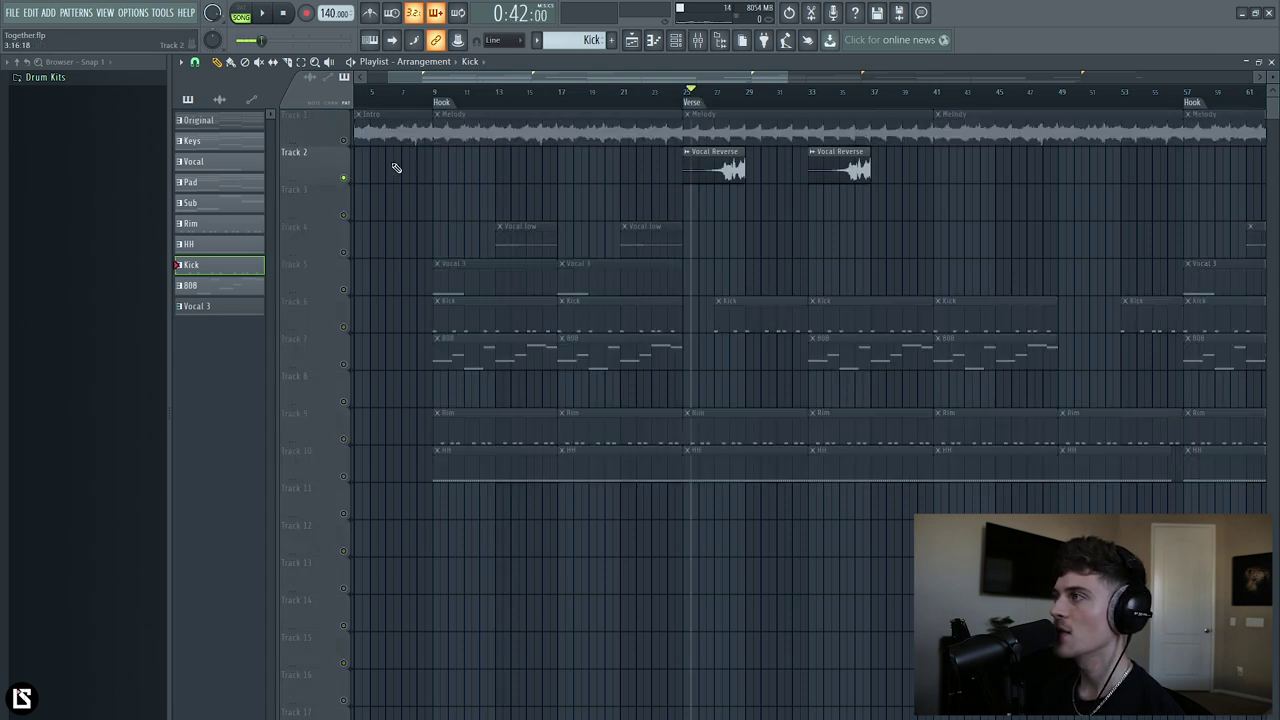
pyautogui.click(722, 100)
# Audition the soloed Vocal Reverse insert in the Mixer and check its parametric EQ.
pyautogui.press('F9')
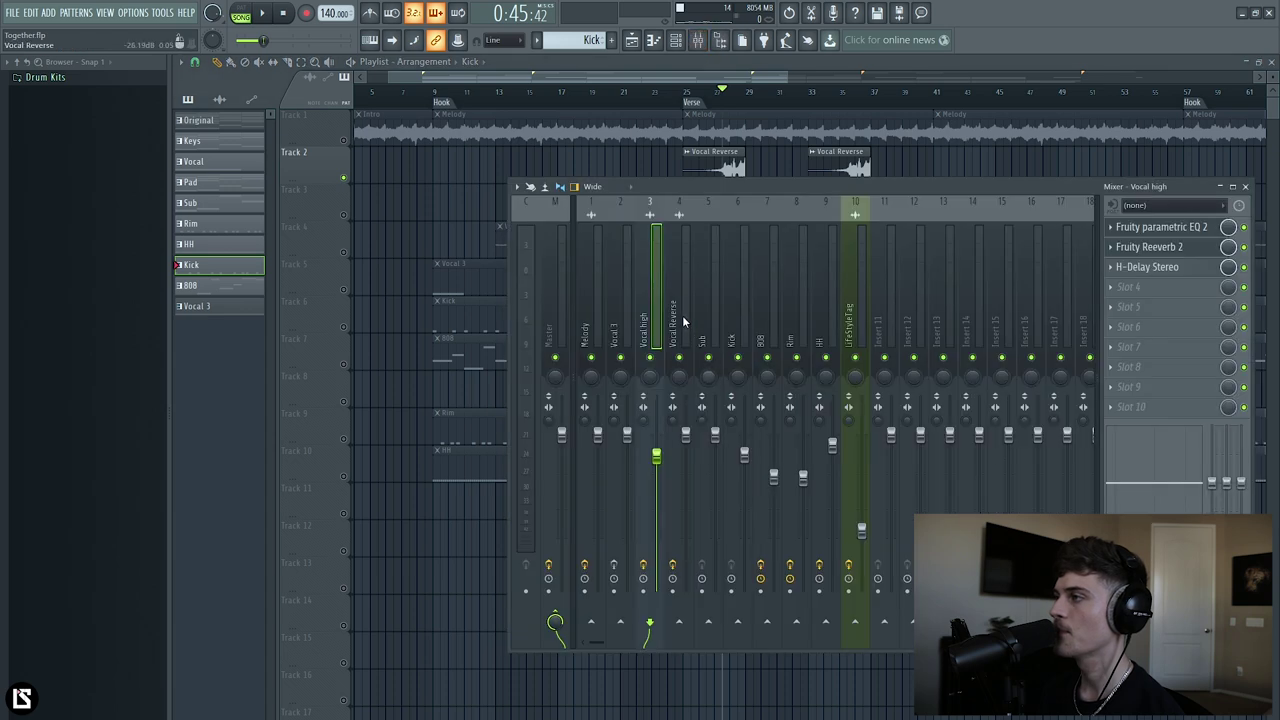
pyautogui.press('space')
pyautogui.click(684, 310)
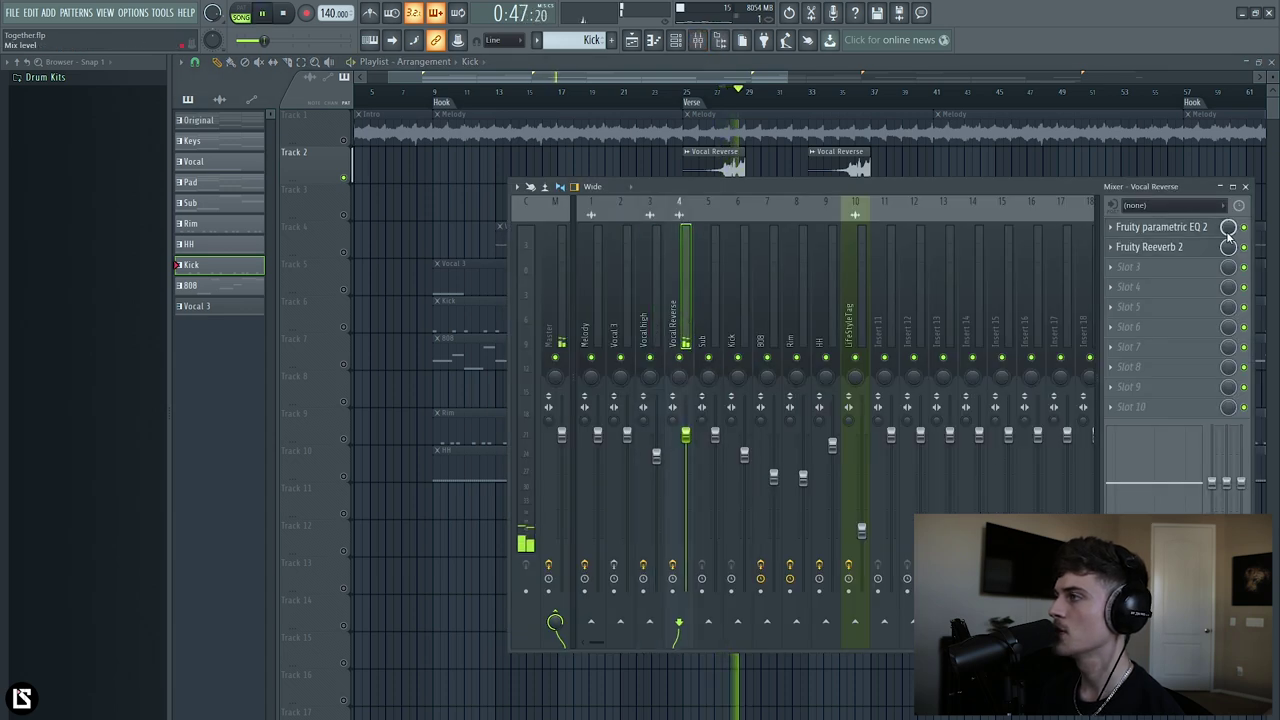
pyautogui.press('space')
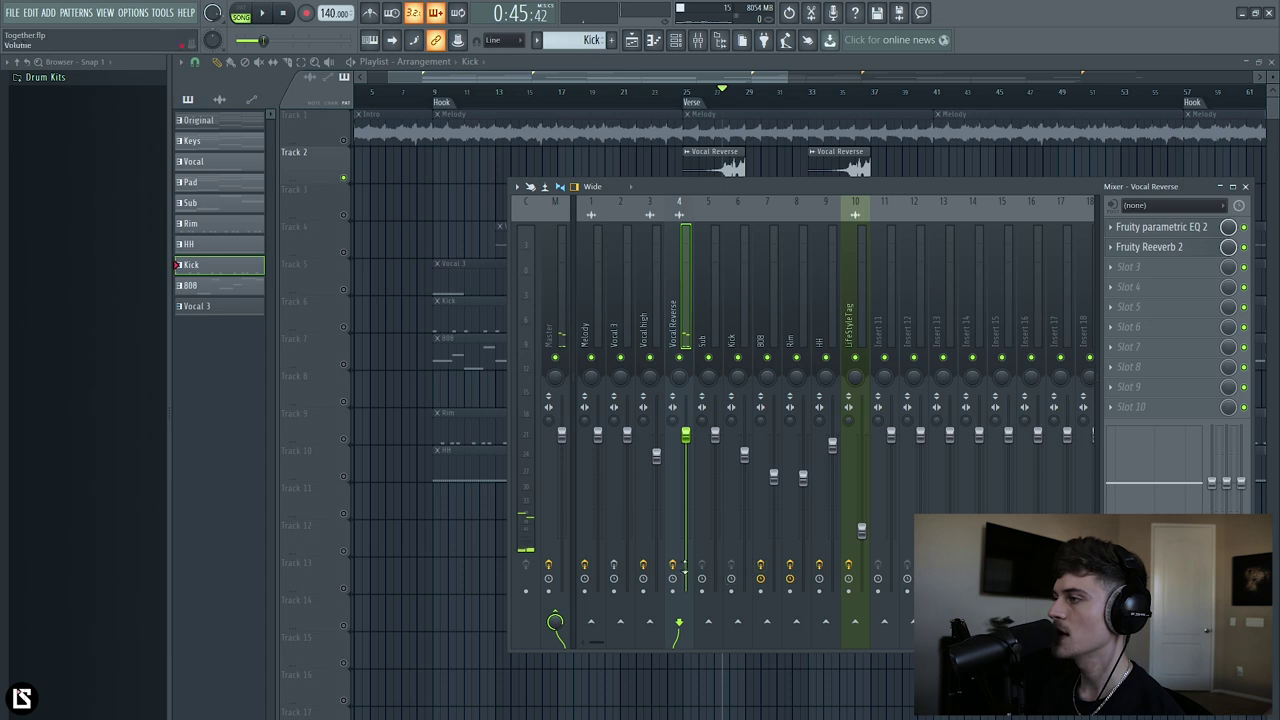
pyautogui.press('space')
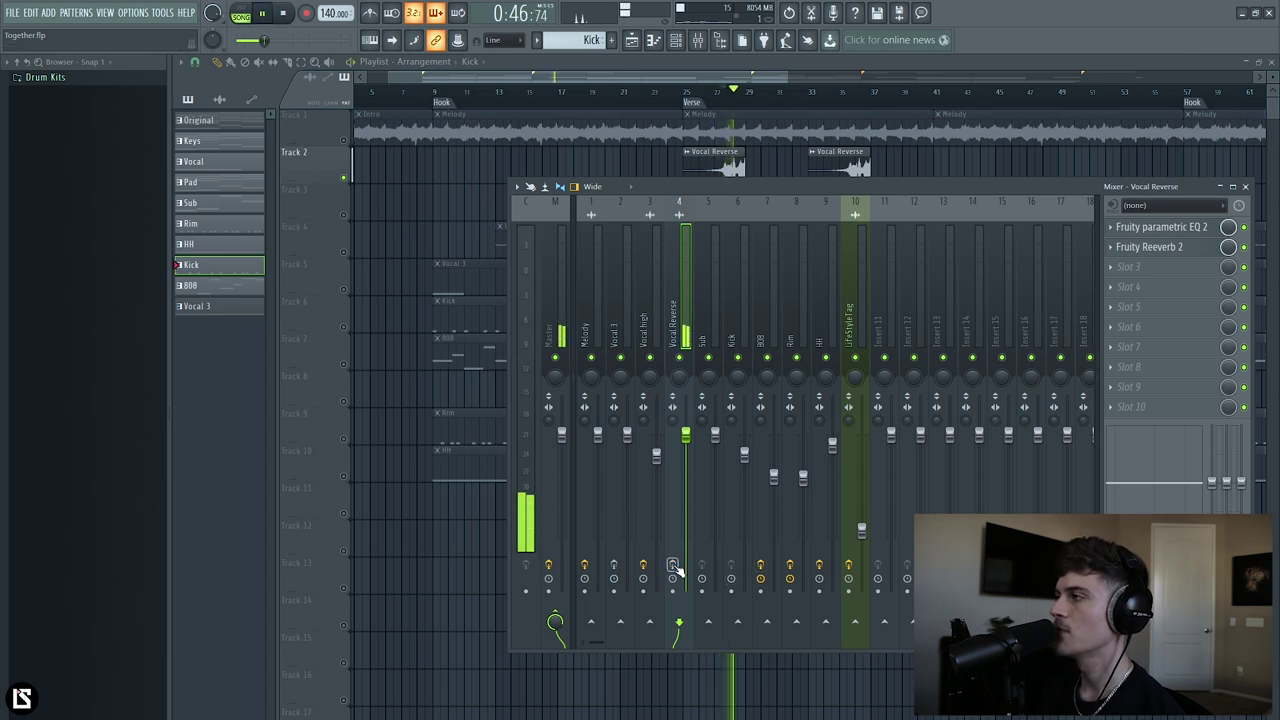
pyautogui.press('space')
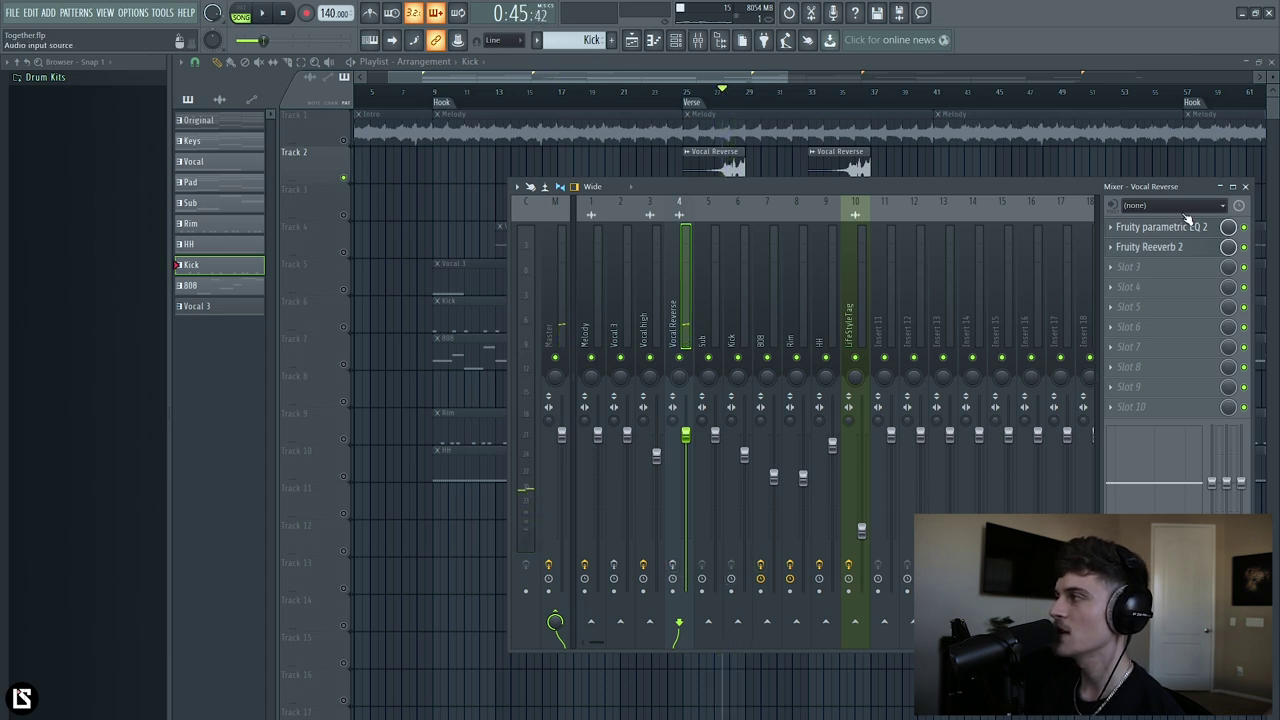
pyautogui.click(1186, 225)
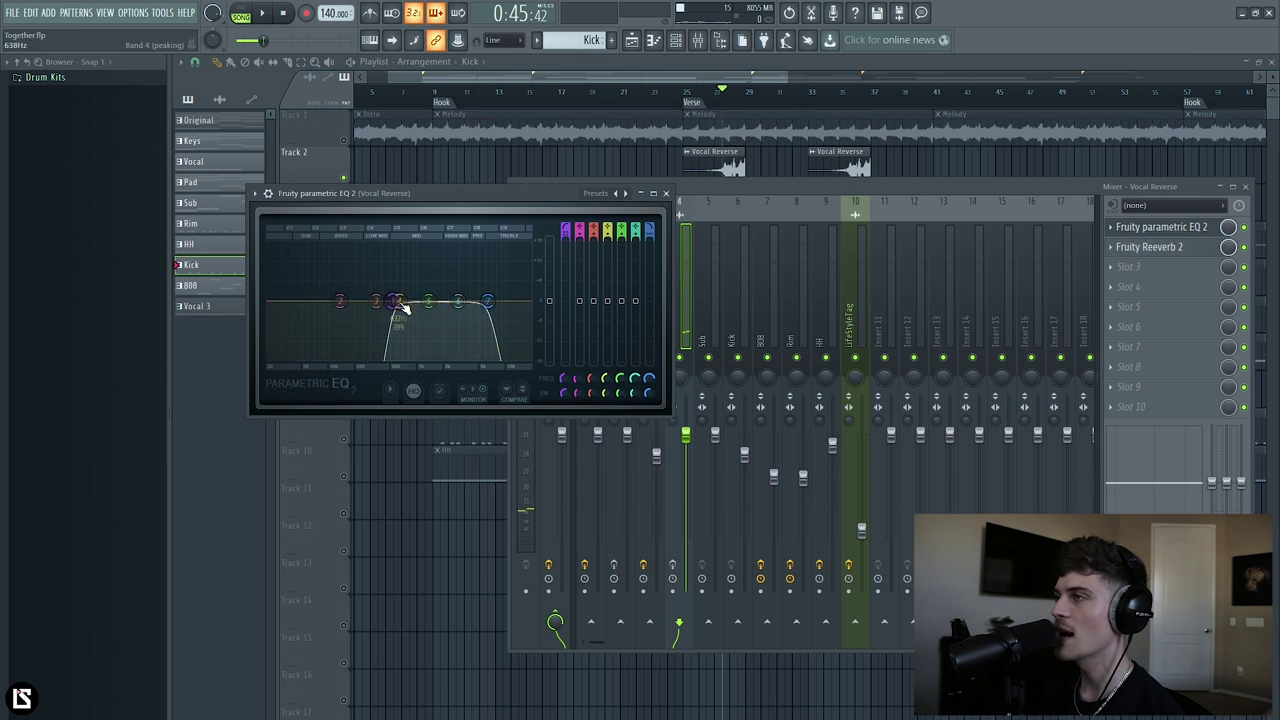
pyautogui.click(666, 193)
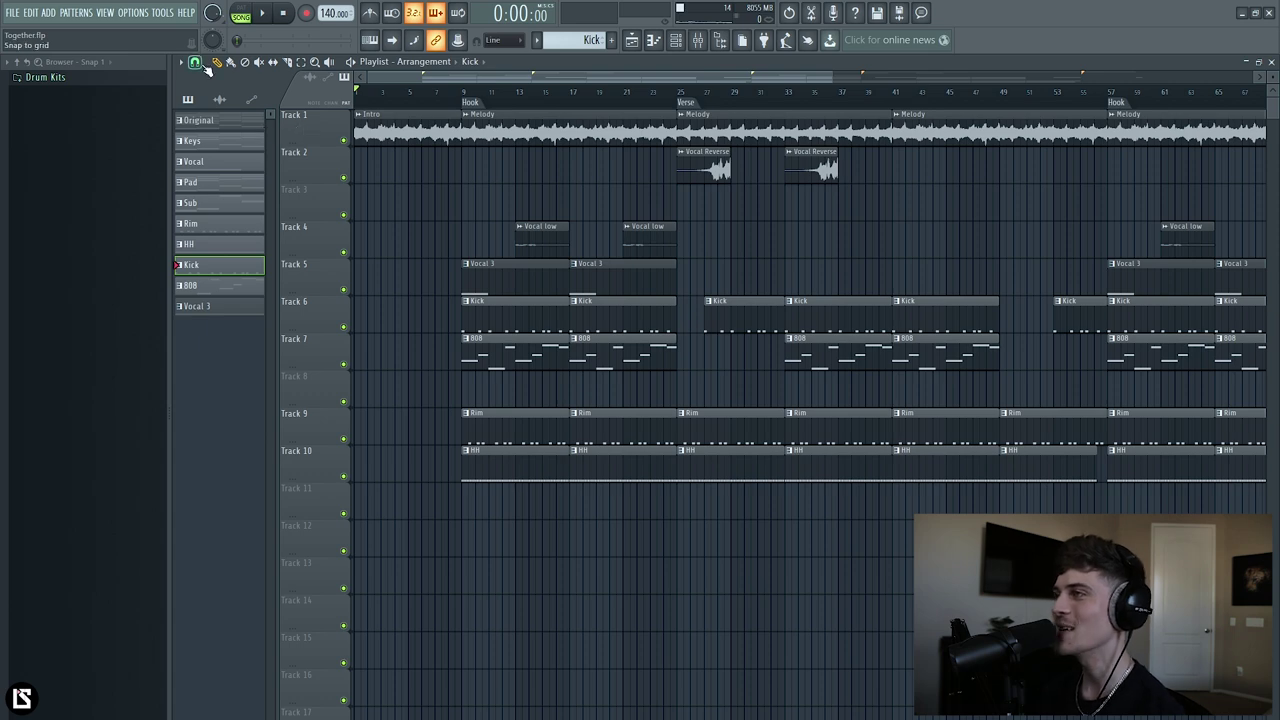
# Play the whole arrangement from the start with all tracks active.
pyautogui.press('space')
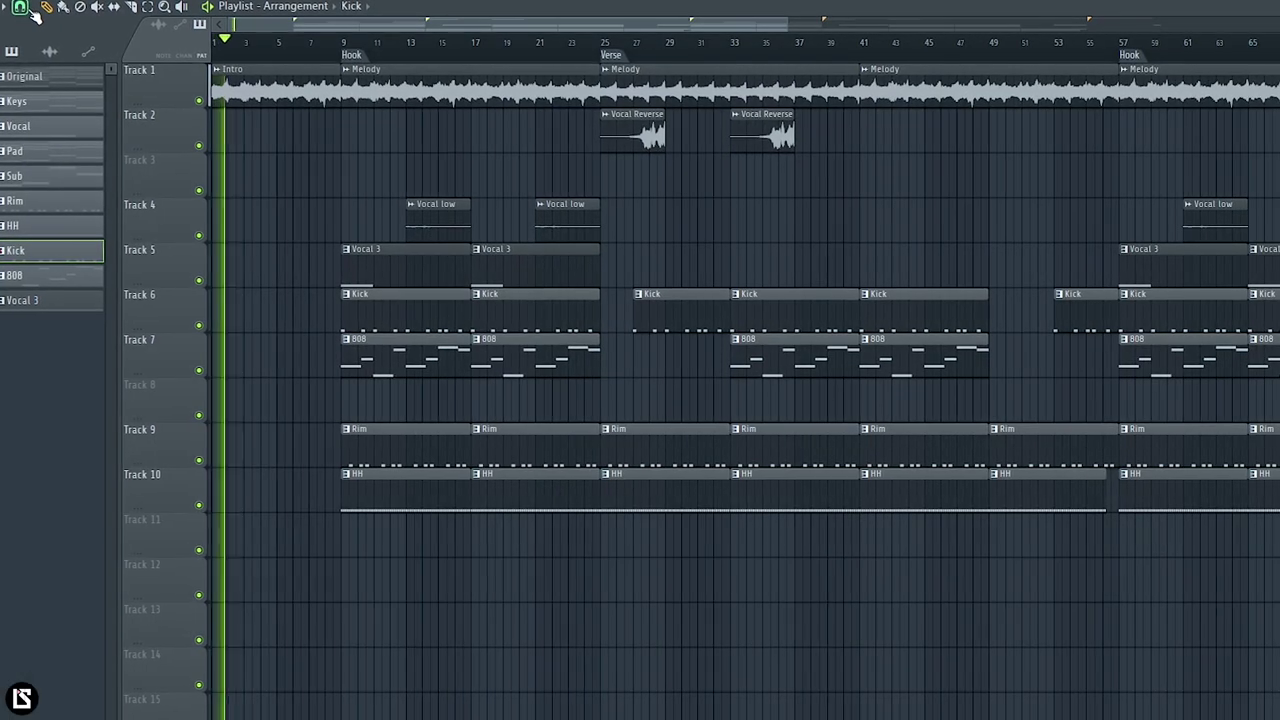